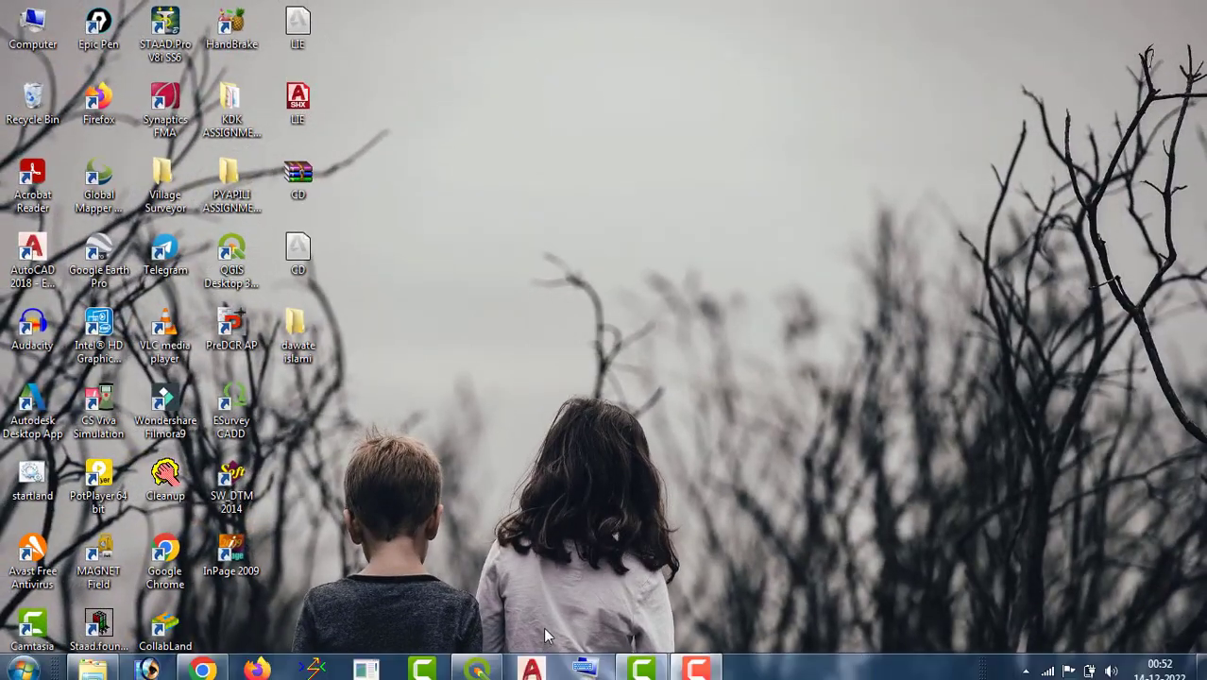
# Switch to QGIS, start a new empty project and close the QAD text window.
pyautogui.click(477, 669)
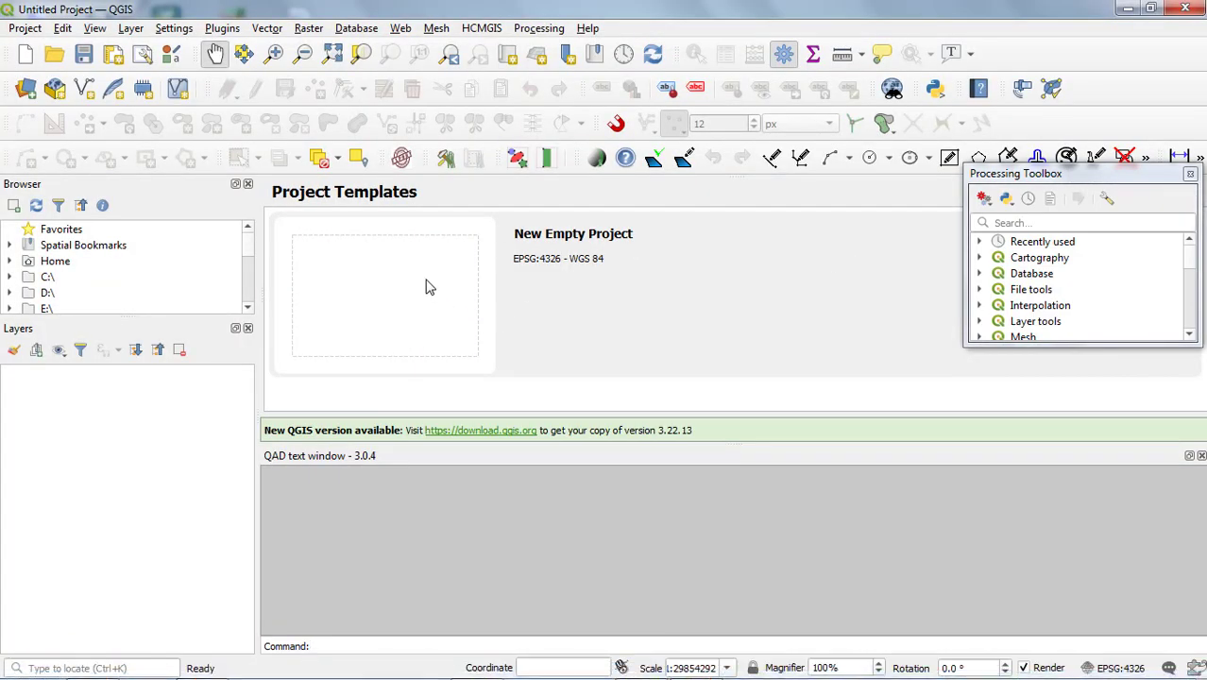
pyautogui.click(27, 58)
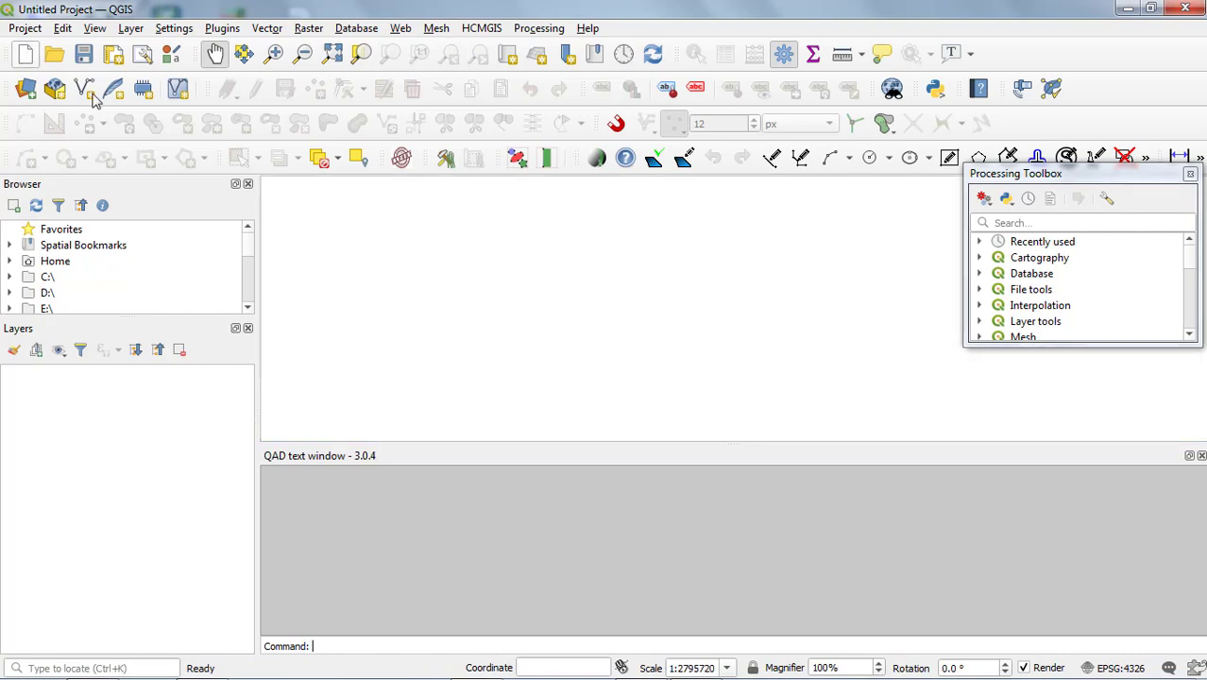
pyautogui.click(1201, 456)
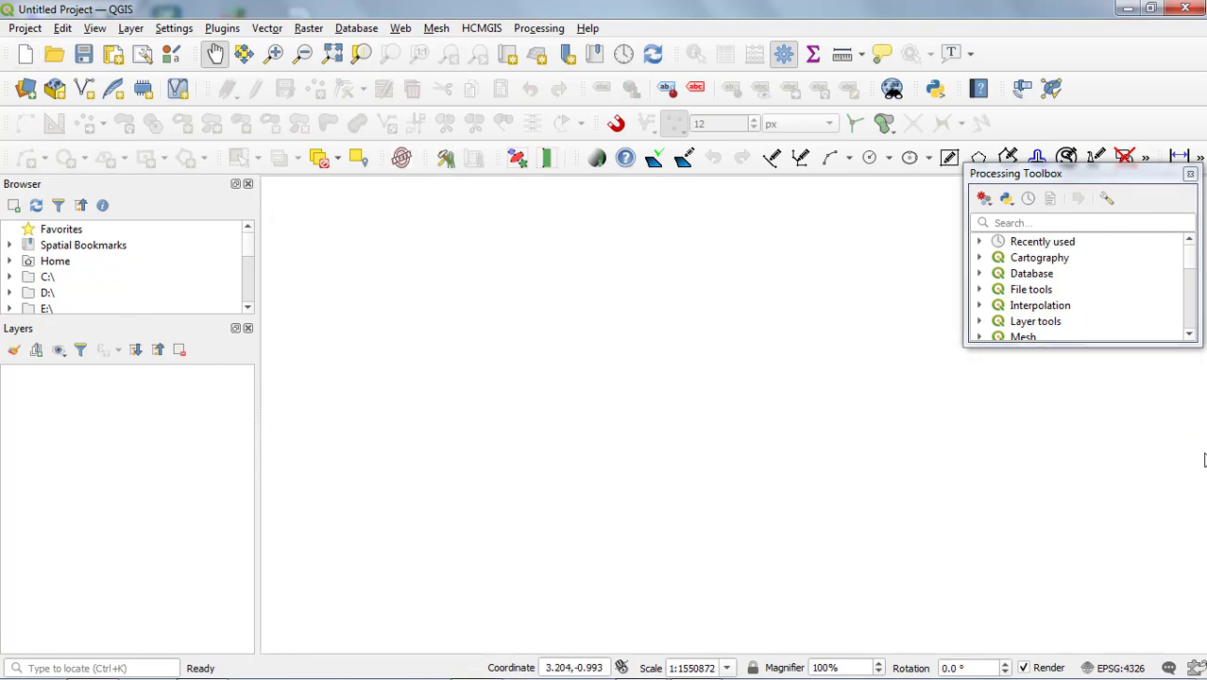
# Start saving the project under a new name and create and open a "GOOGLE TILES" folder on the Desktop for it.
pyautogui.click(36, 29)
pyautogui.click(50, 194)
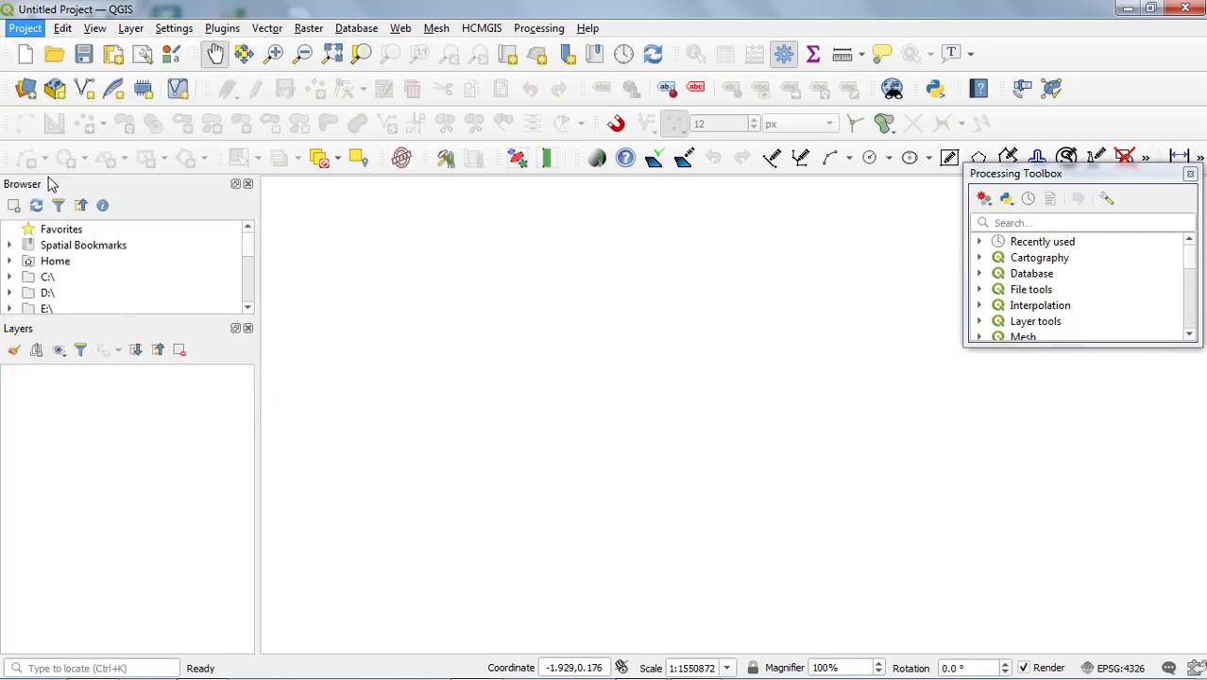
pyautogui.click(66, 121)
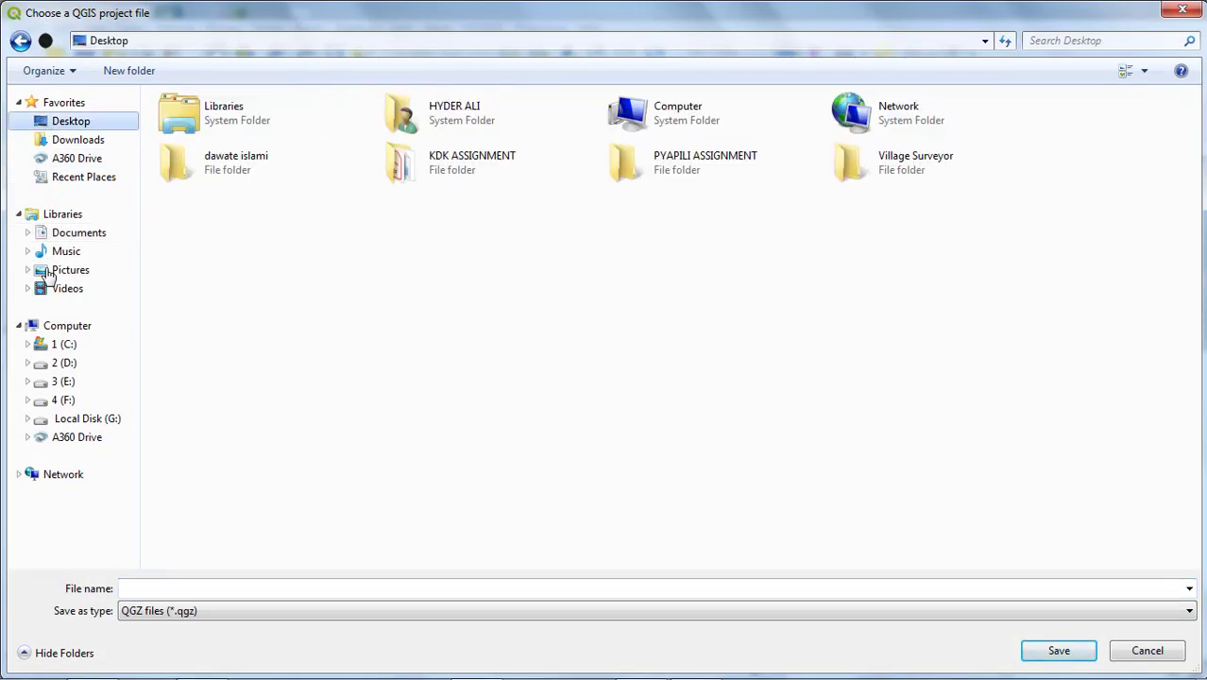
pyautogui.rightClick(278, 237)
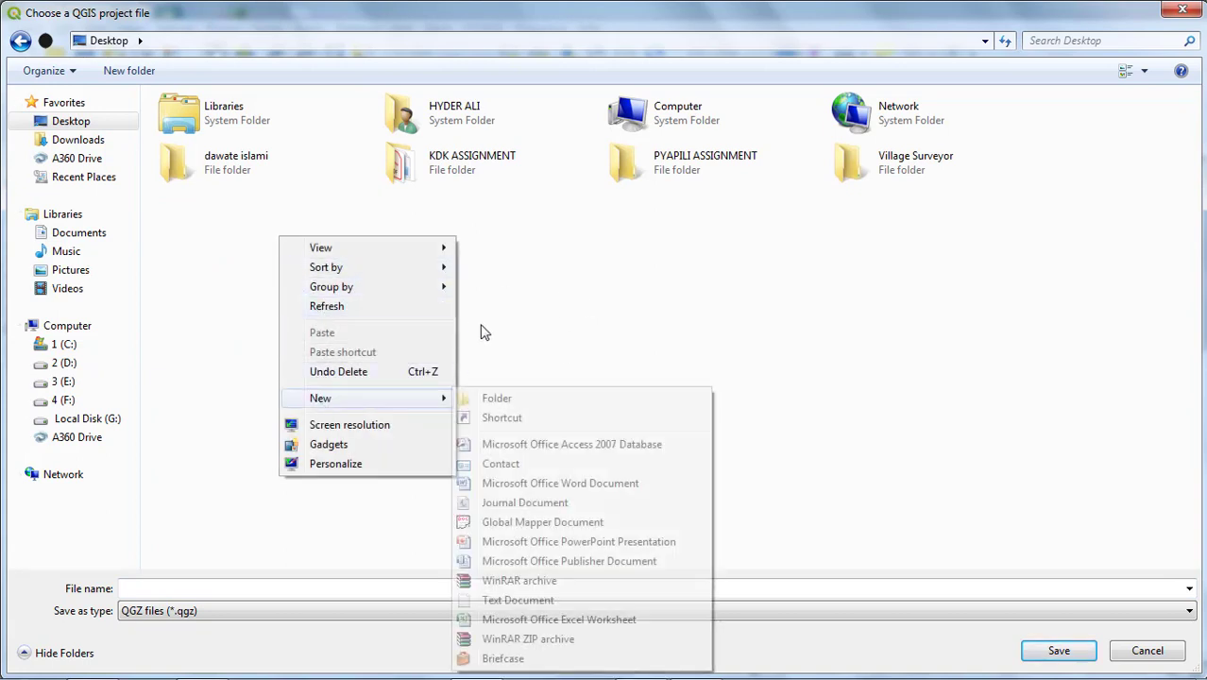
pyautogui.click(505, 398)
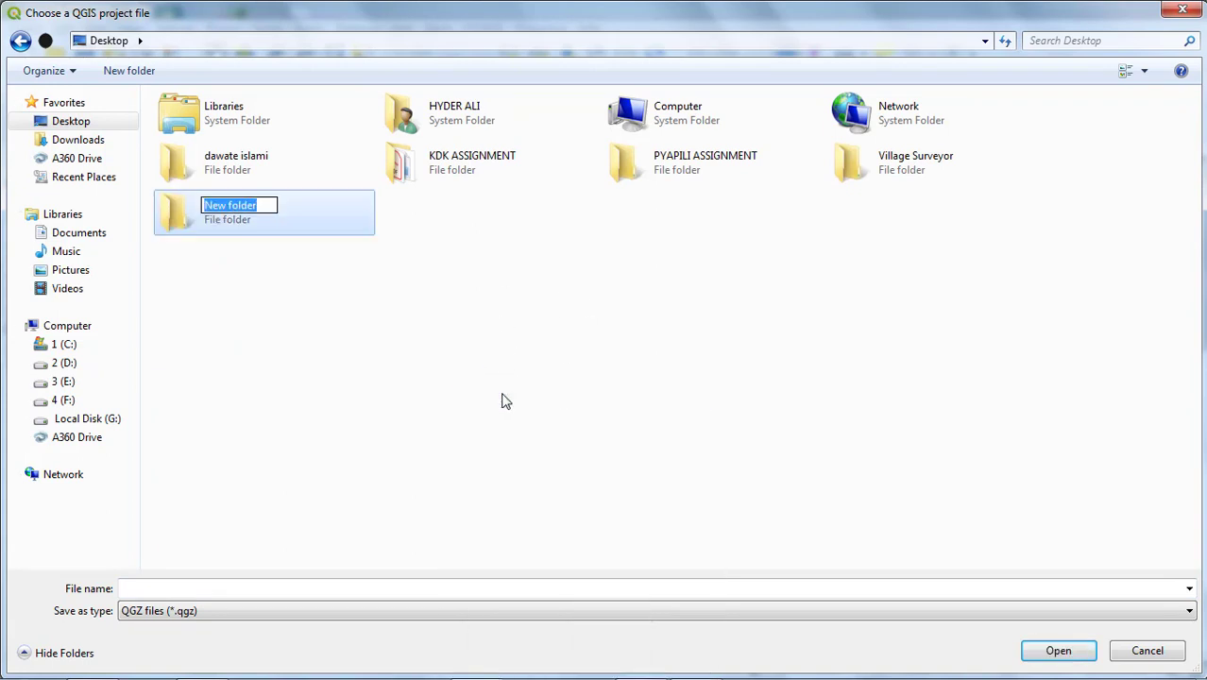
pyautogui.write('GOO')
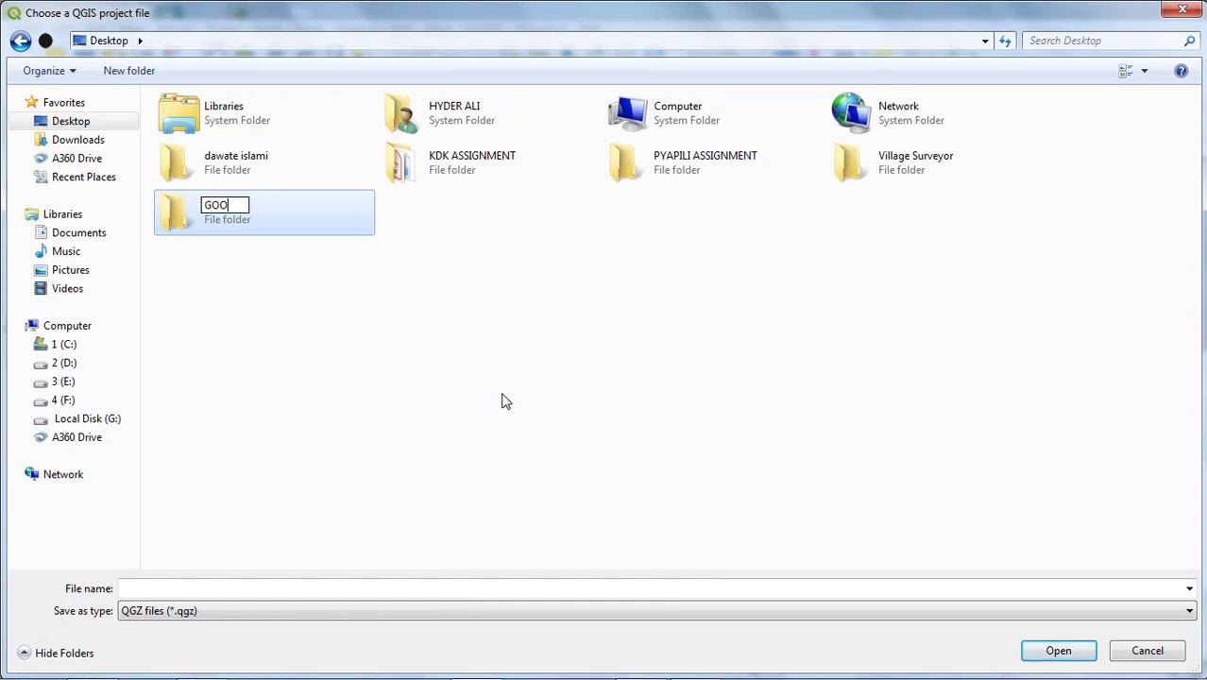
pyautogui.write('GLE TILES')
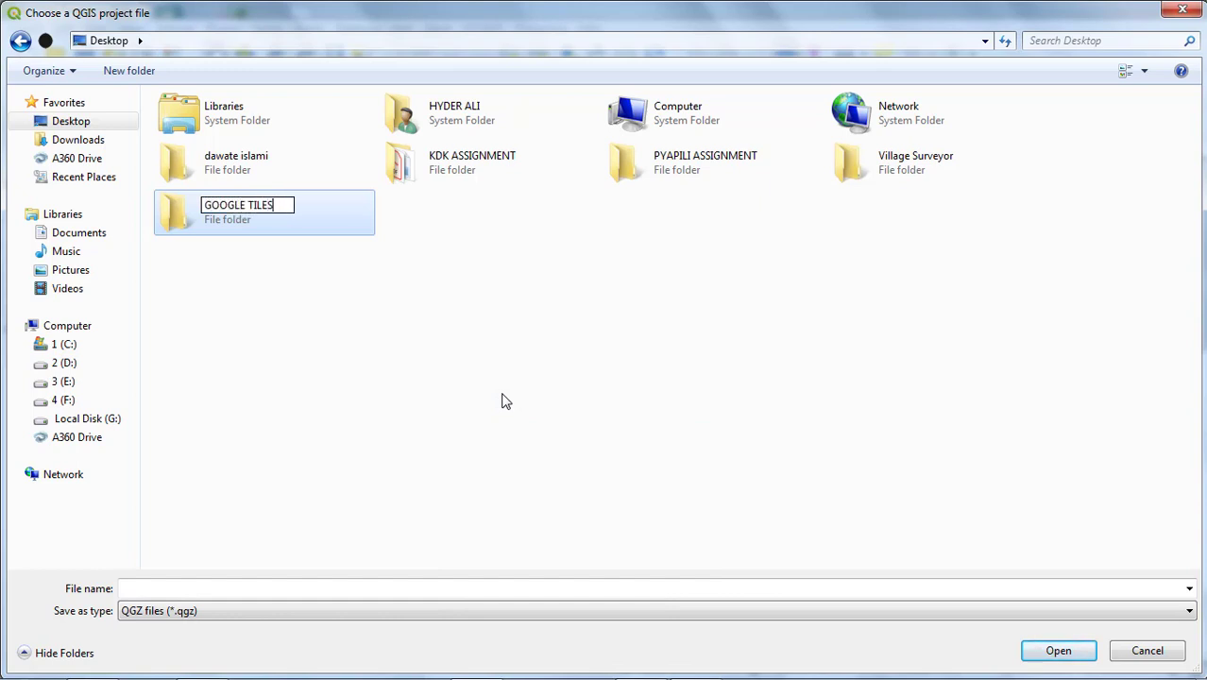
pyautogui.click(296, 225)
pyautogui.doubleClick(295, 227)
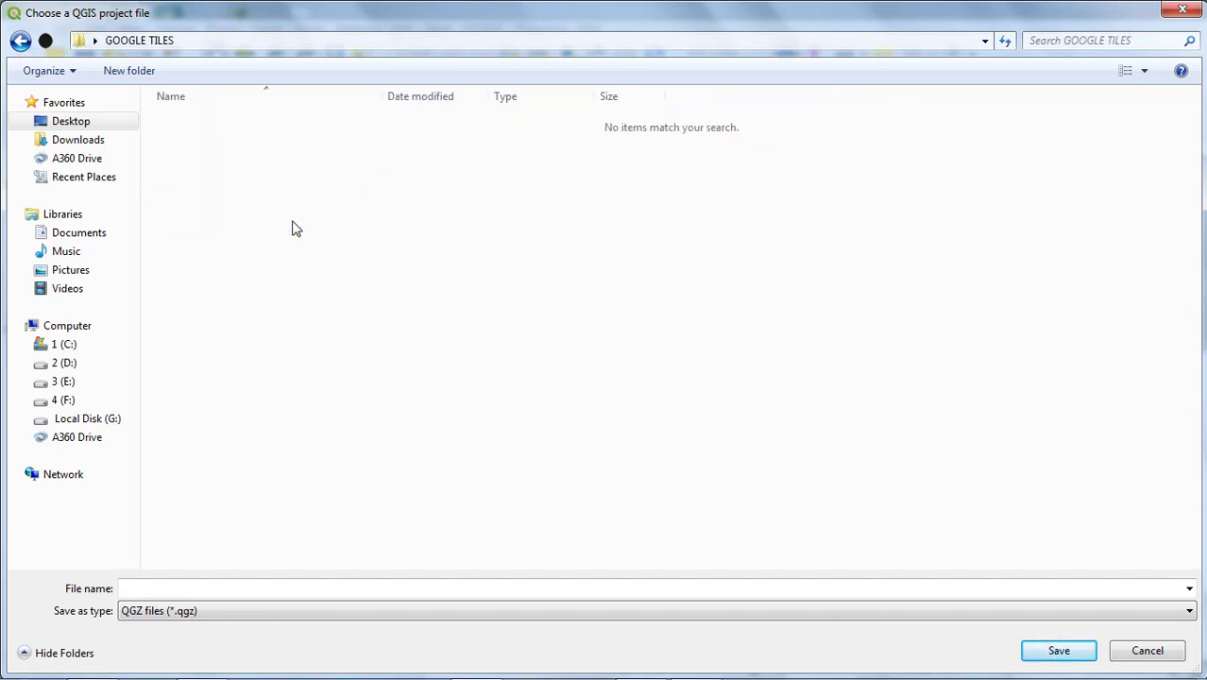
# Save the project as "KDK TILES" in QGZ format in the GOOGLE TILES folder.
pyautogui.click(212, 586)
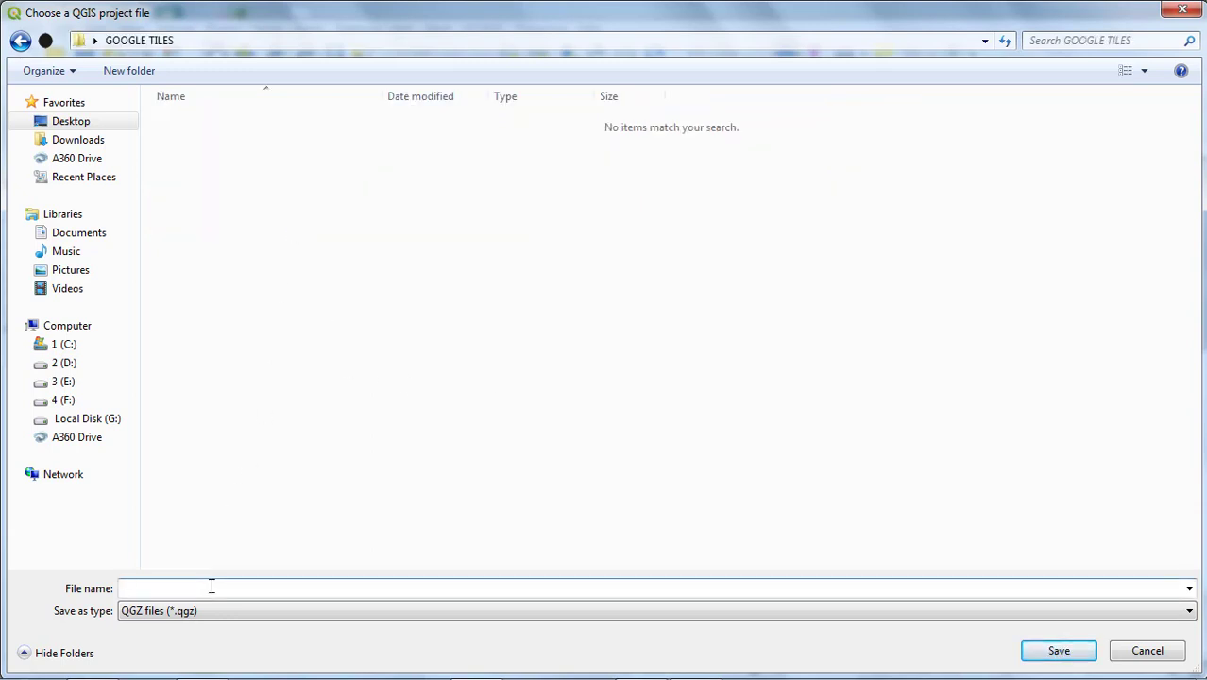
pyautogui.write('KDK TILES')
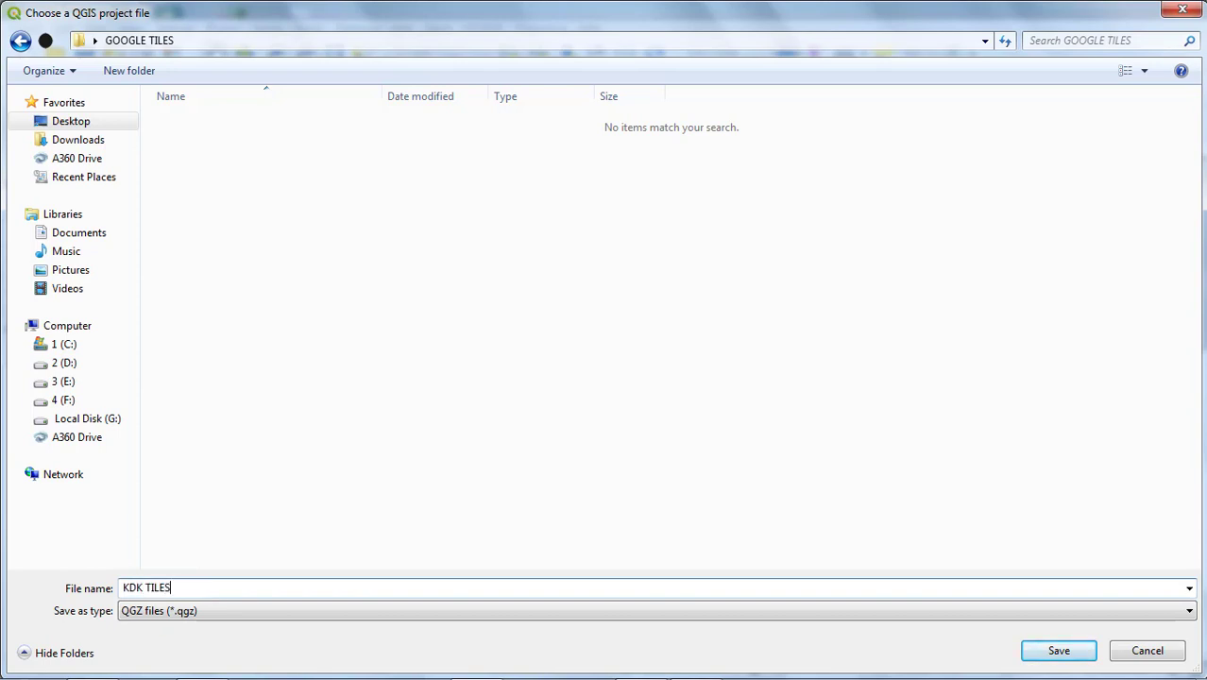
pyautogui.click(1056, 651)
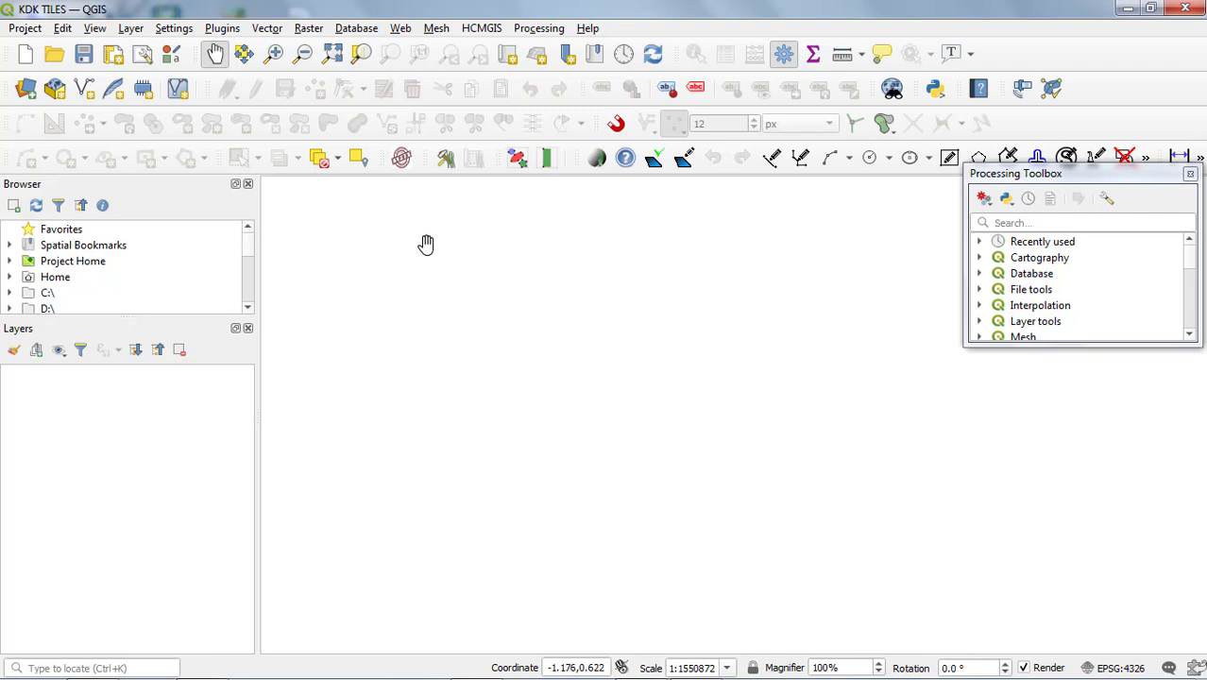
# Add Kadamalakunta.kmz and Kadamalakunta_Label.kmz from E:\GOOGLE EARTH FILES to the project as vector layers.
pyautogui.click(133, 31)
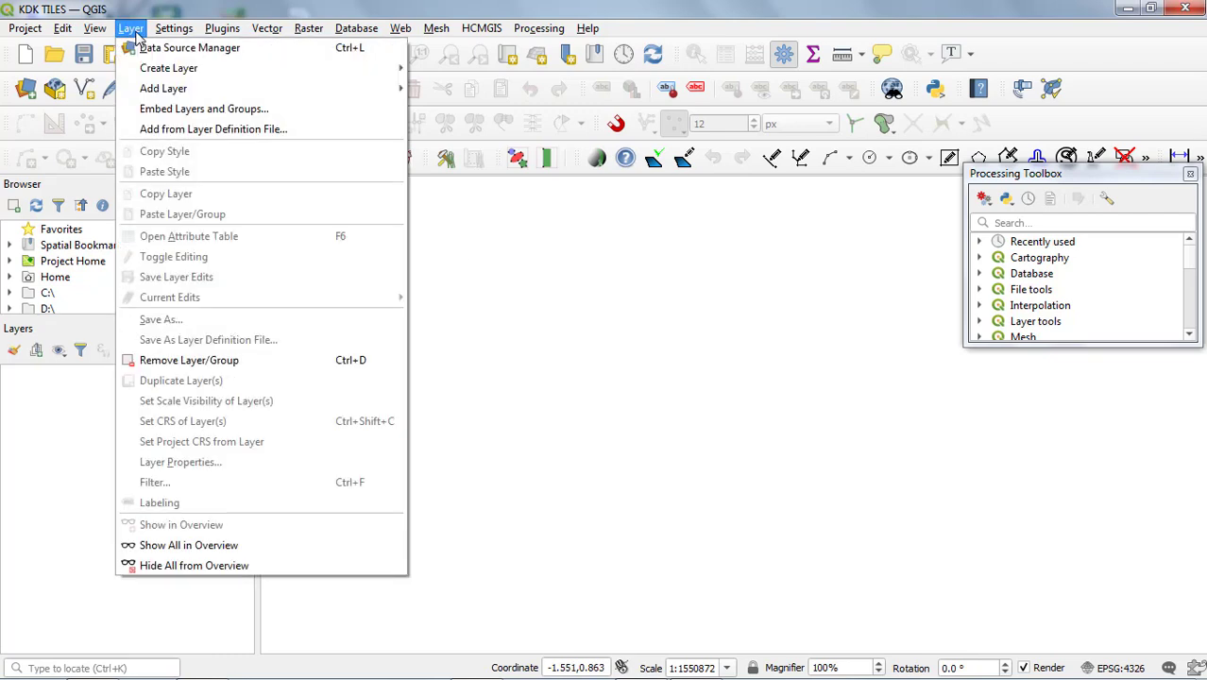
pyautogui.moveTo(167, 89)
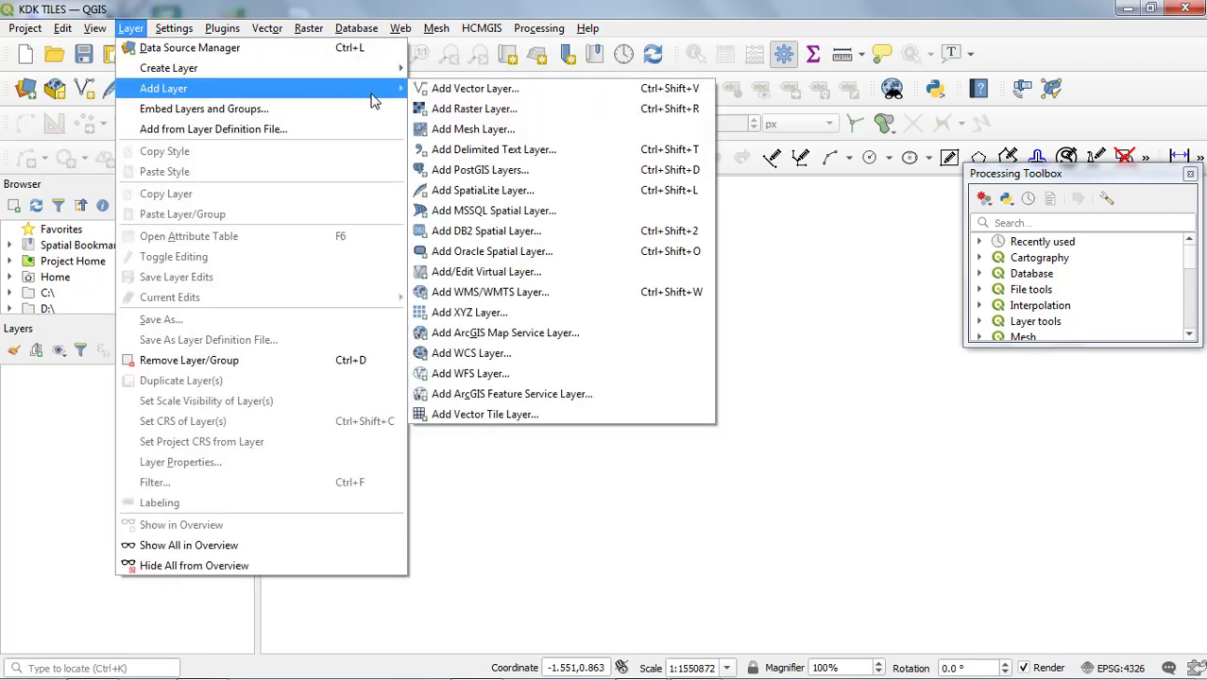
pyautogui.click(468, 91)
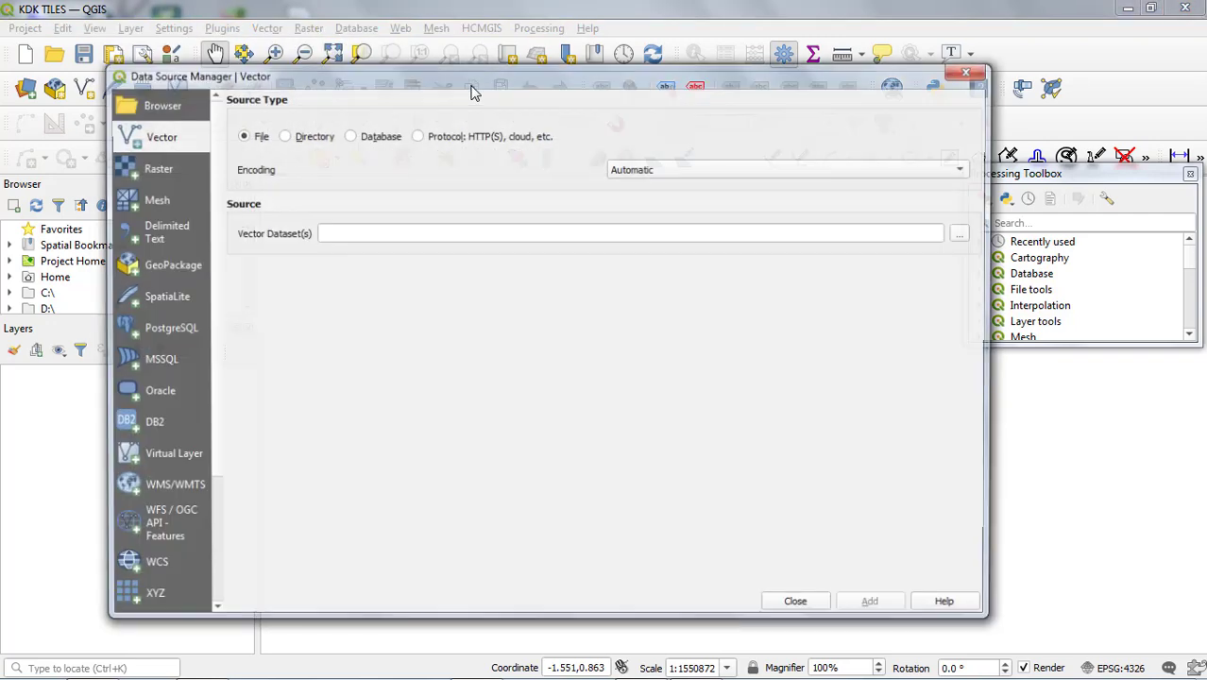
pyautogui.click(967, 235)
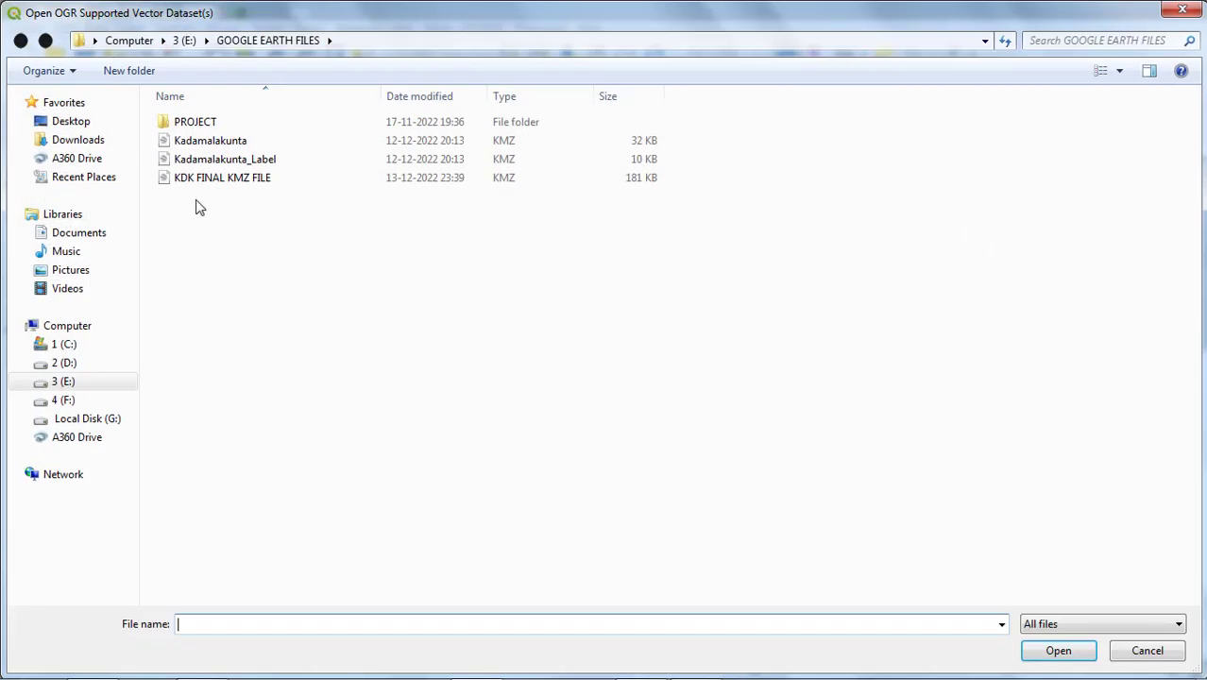
pyautogui.click(244, 144)
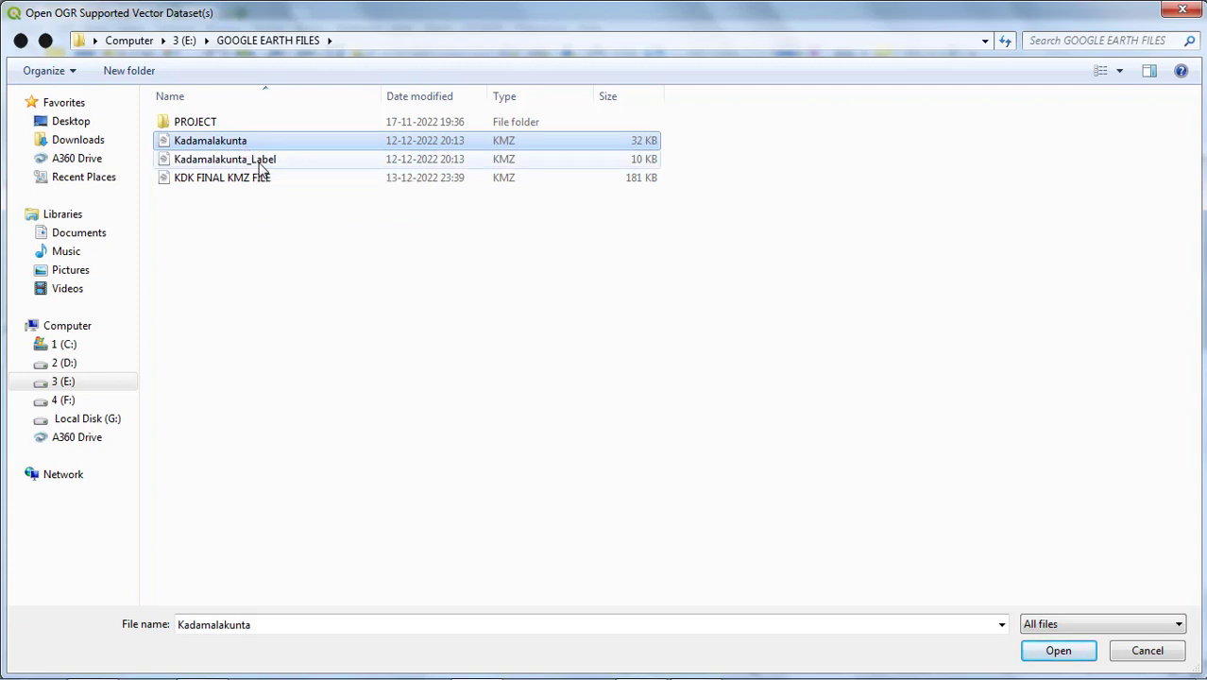
pyautogui.click(263, 167)
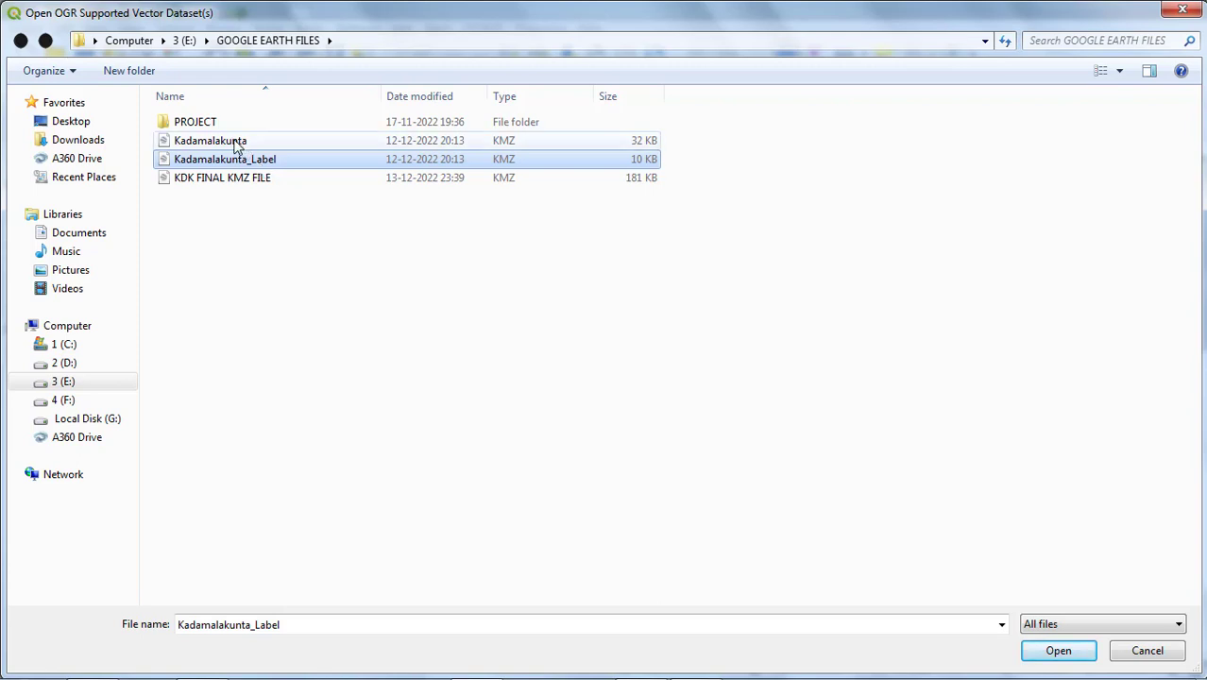
pyautogui.click(237, 144)
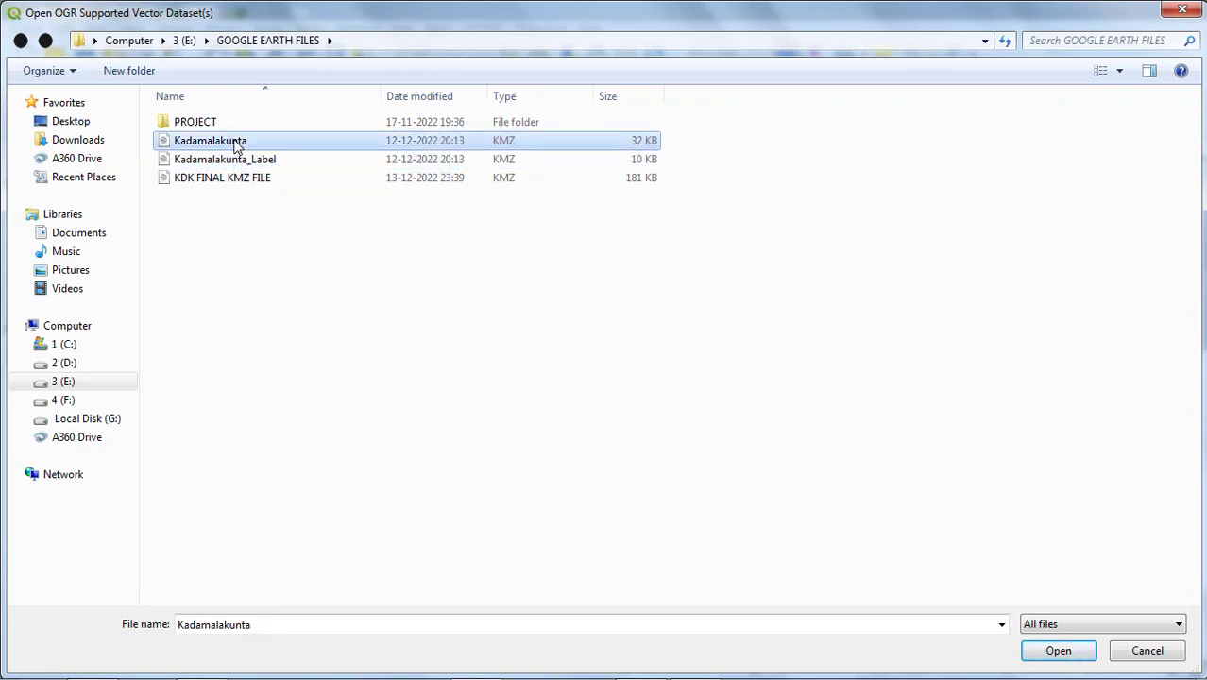
pyautogui.keyDown('ctrl'); pyautogui.click(244, 159); pyautogui.keyUp('ctrl')
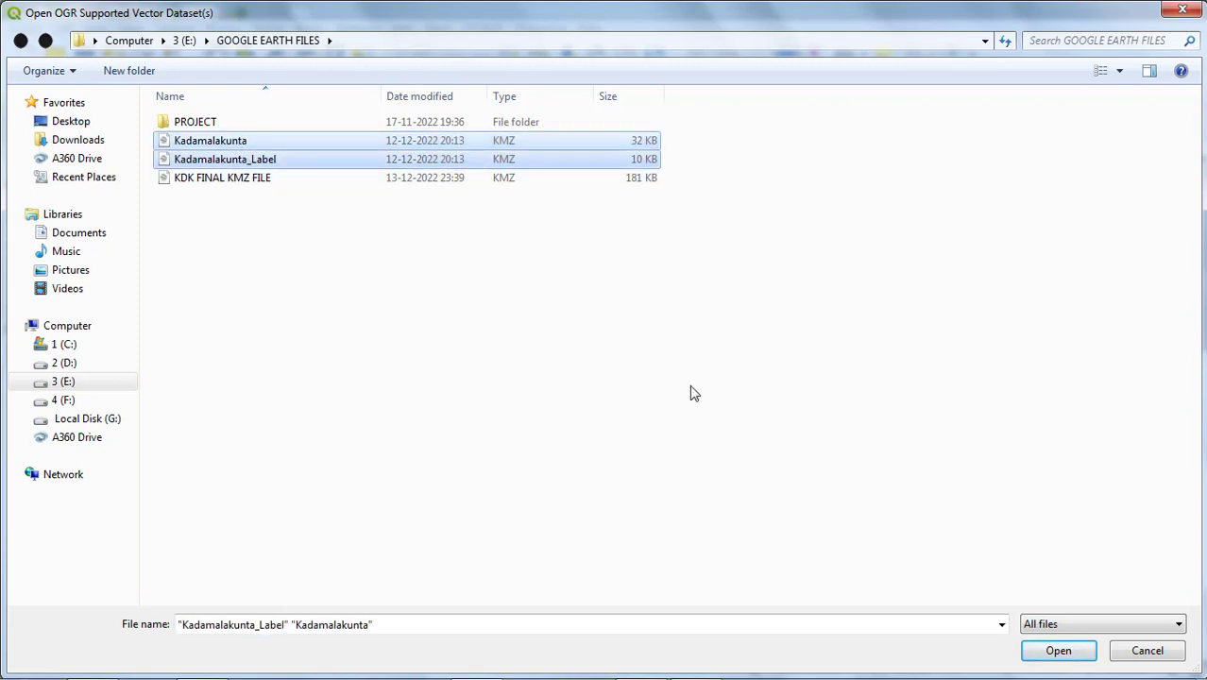
pyautogui.click(1057, 651)
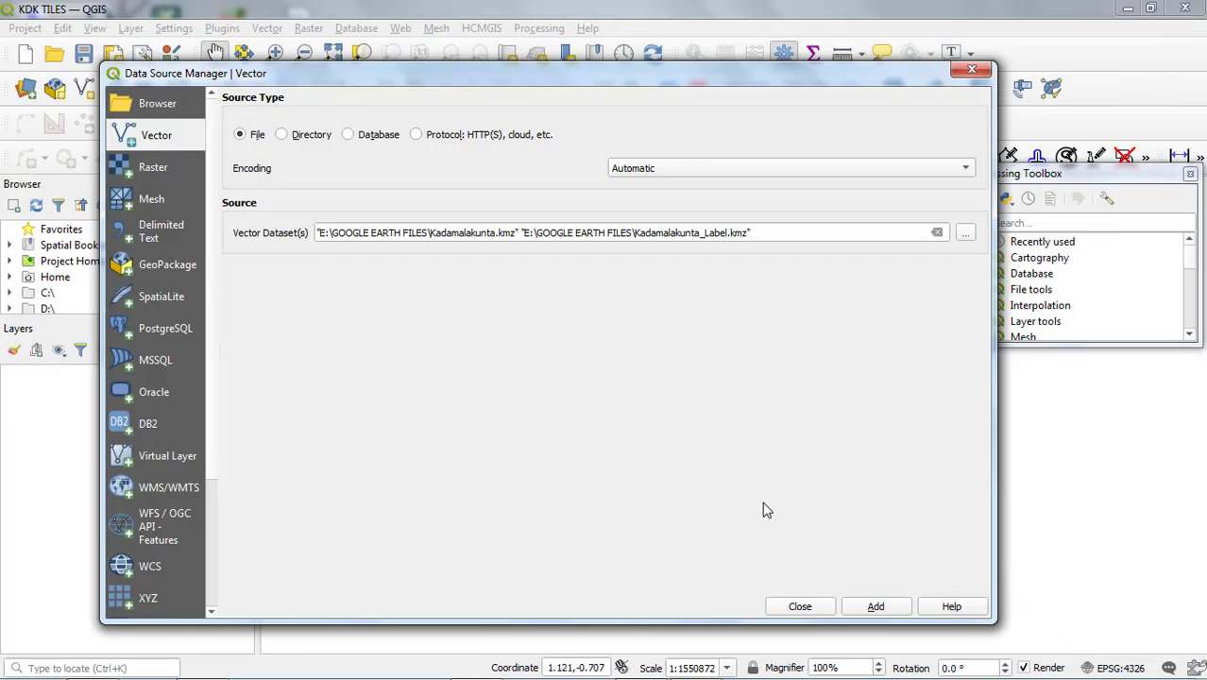
pyautogui.click(875, 606)
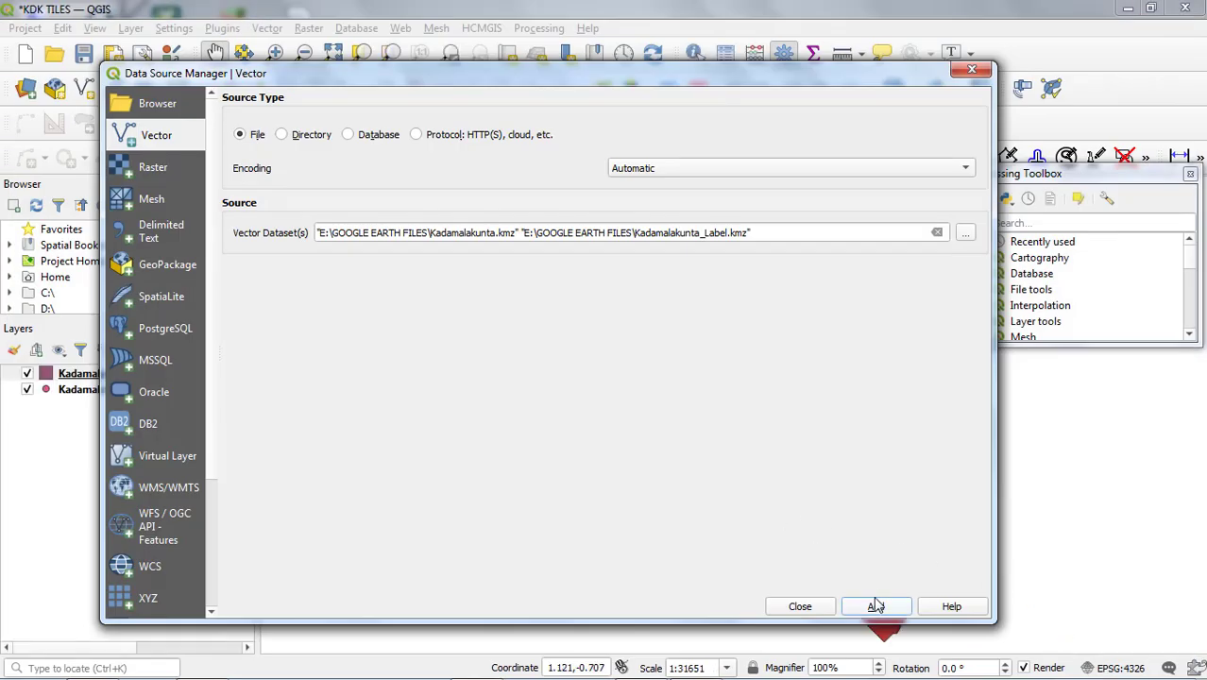
pyautogui.click(802, 606)
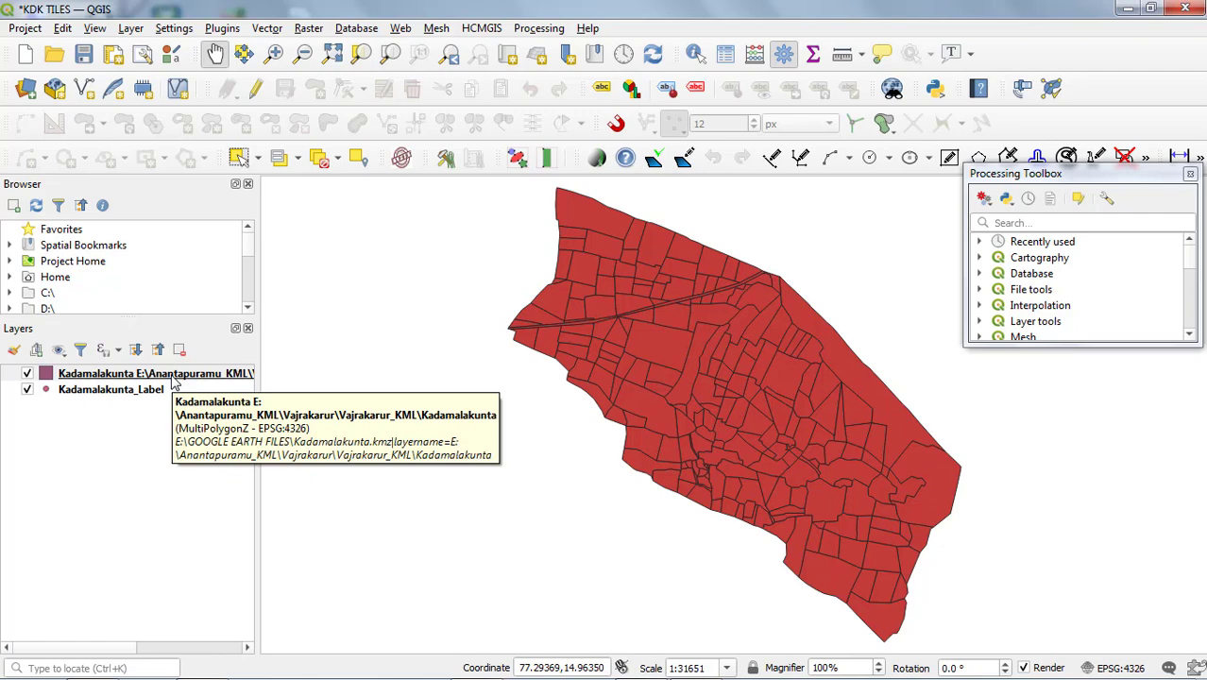
# Change the Kadamalakunta polygon layer's symbol layer type from Simple Fill to Outline: Simple Line.
pyautogui.click(173, 377)
pyautogui.doubleClick(173, 378)
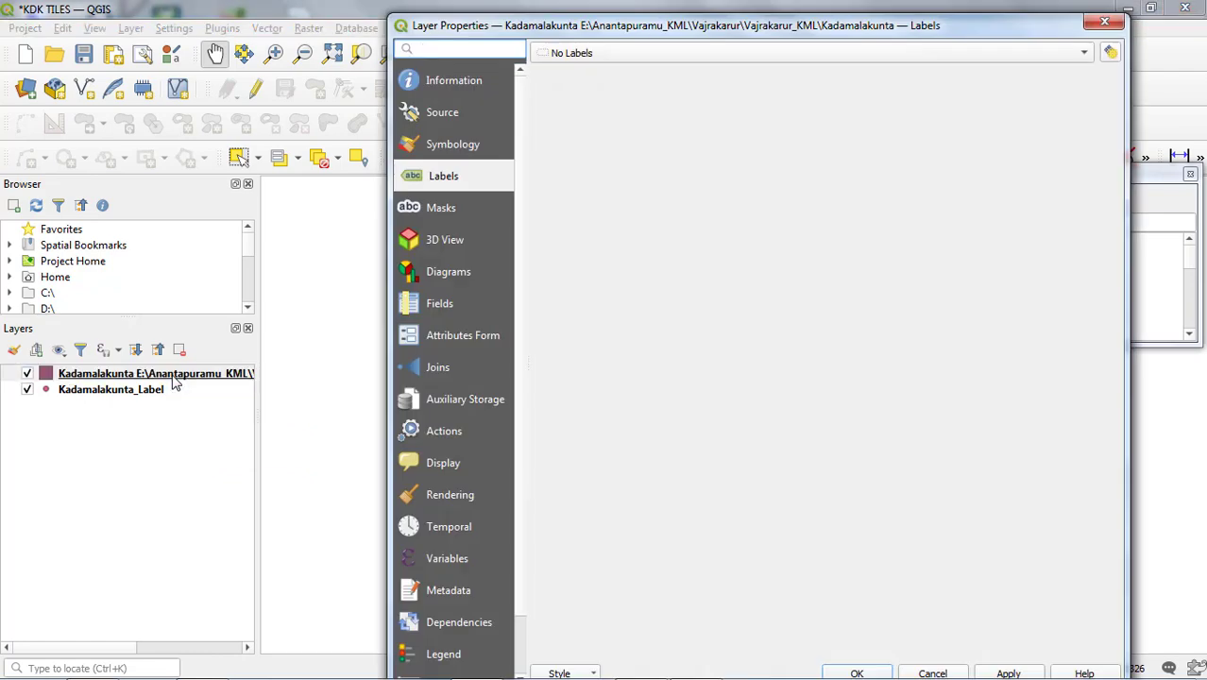
pyautogui.click(469, 149)
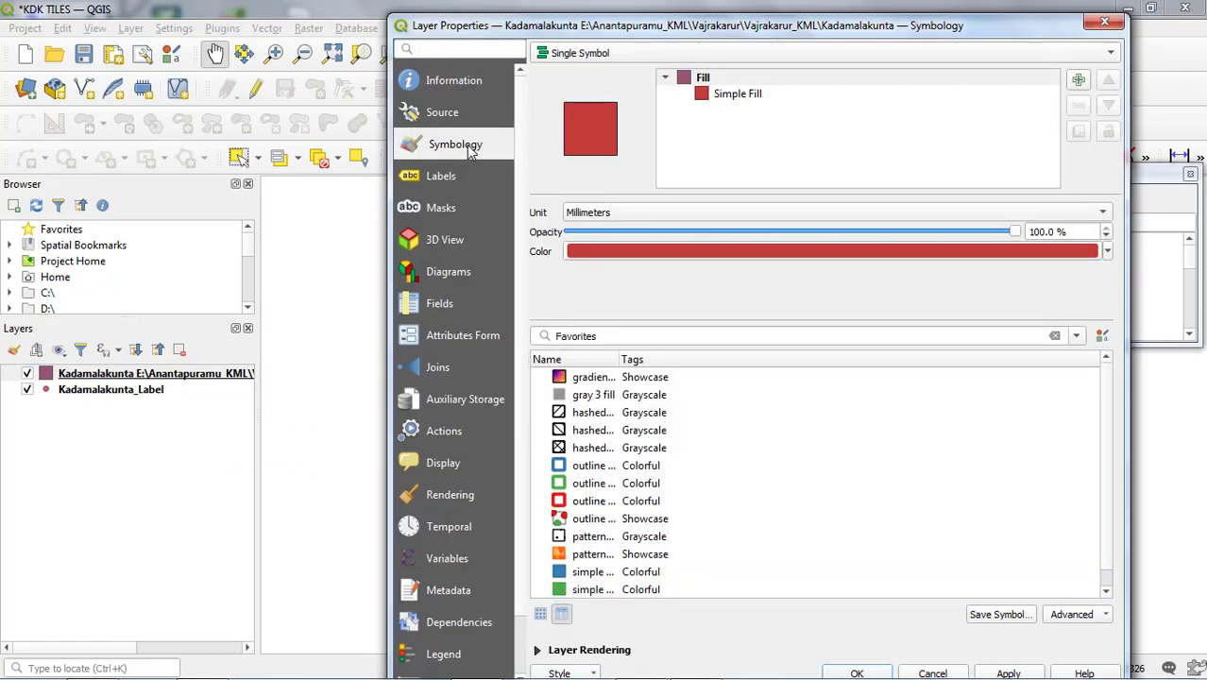
pyautogui.click(744, 98)
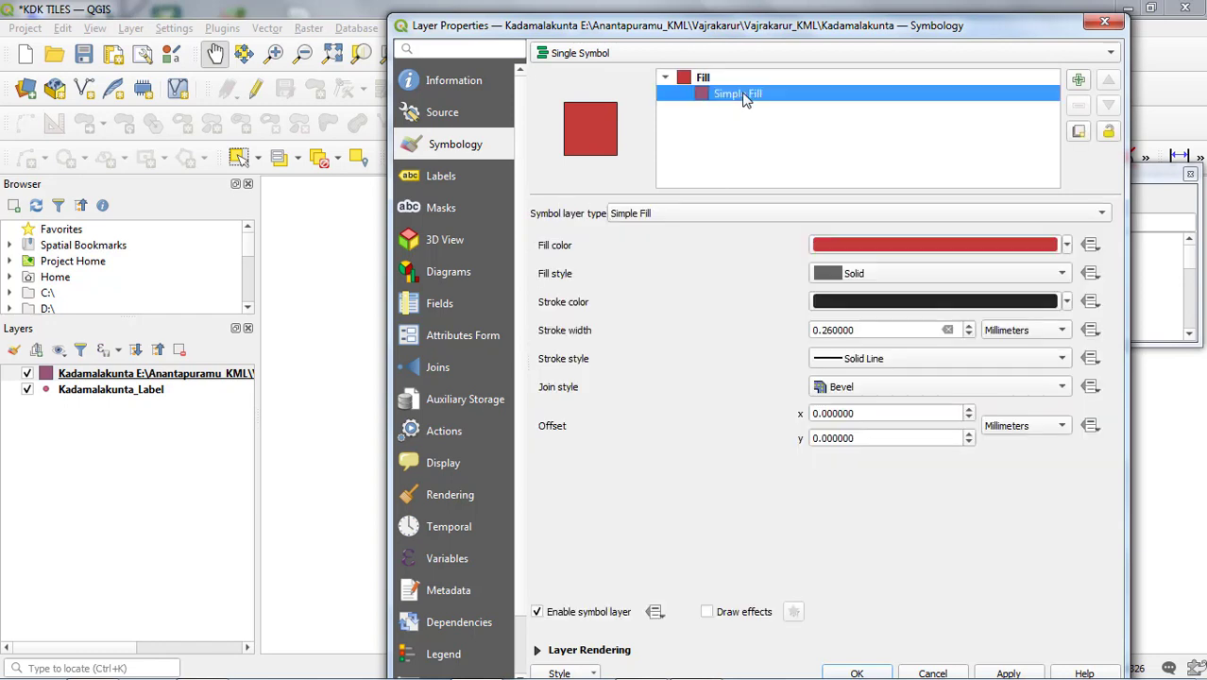
pyautogui.click(646, 216)
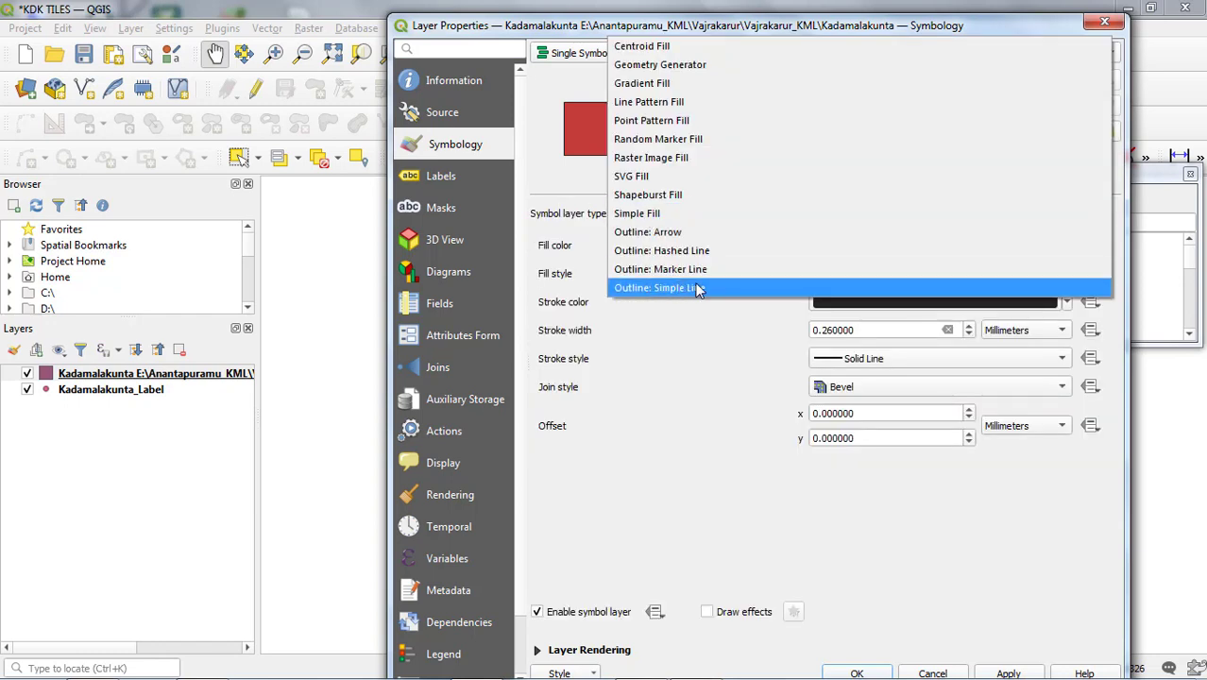
pyautogui.press('Escape')
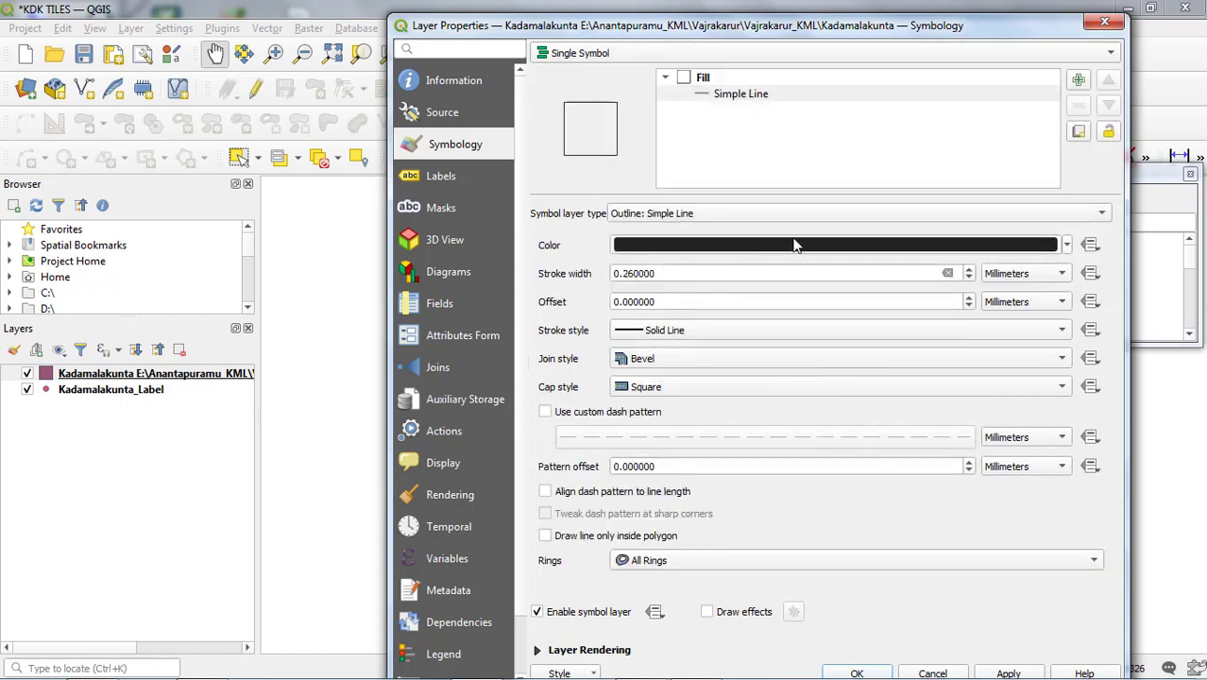
# Set the polygon layer's outline colour to red and its stroke width to 0.8 mm, and apply the style.
pyautogui.click(1068, 248)
pyautogui.click(754, 344)
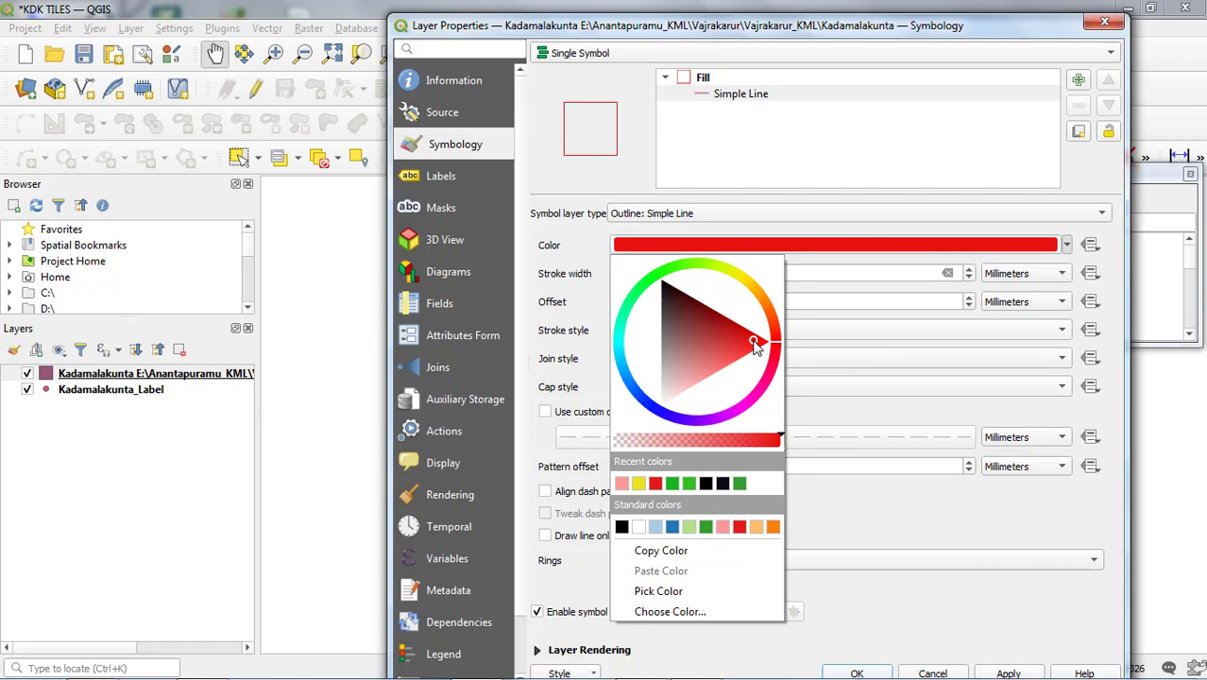
pyautogui.click(761, 232)
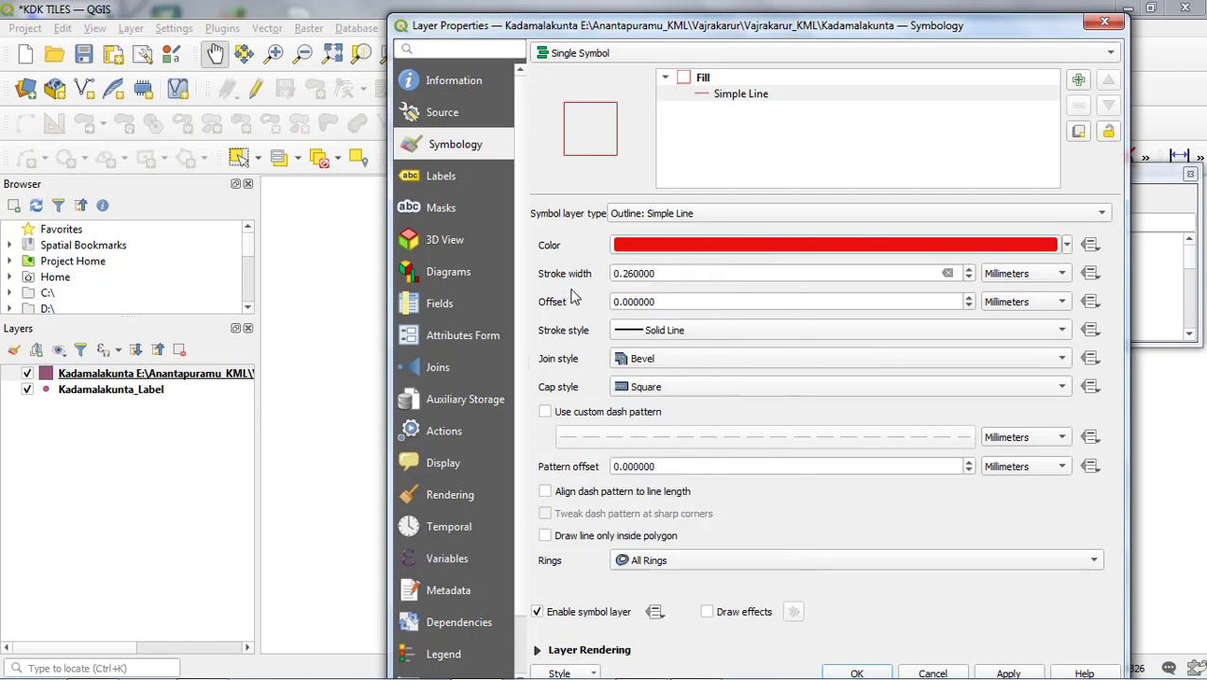
pyautogui.moveTo(661, 274); pyautogui.dragTo(612, 285)
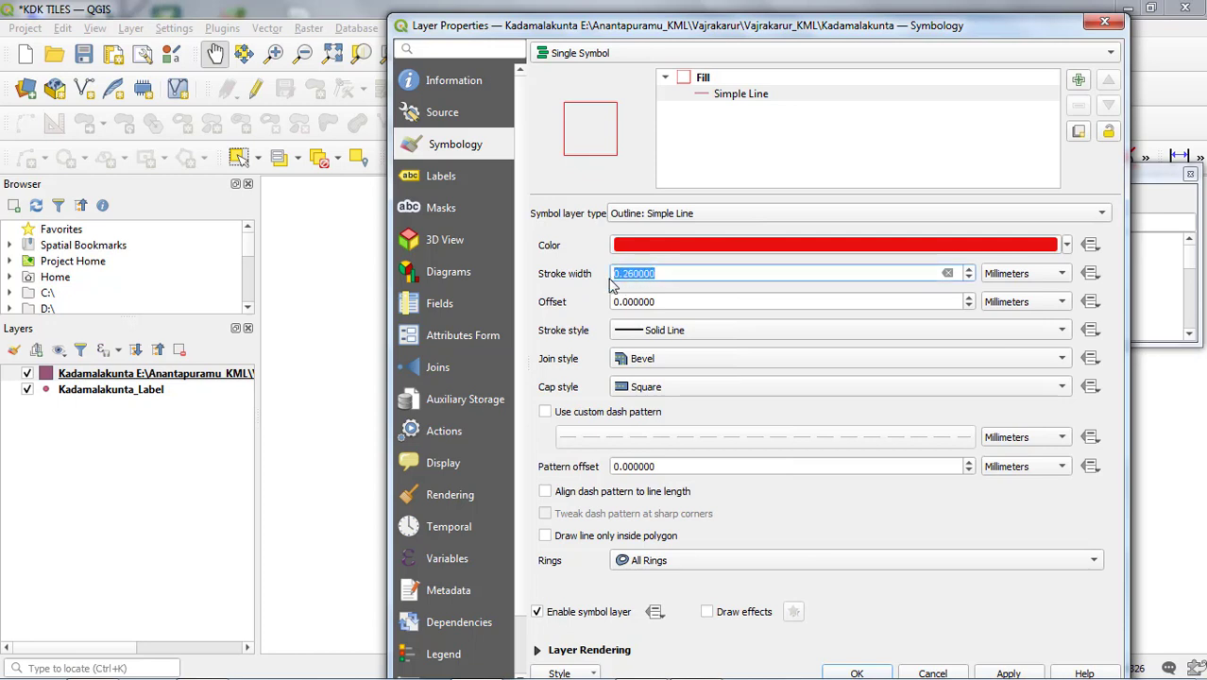
pyautogui.write('0.8')
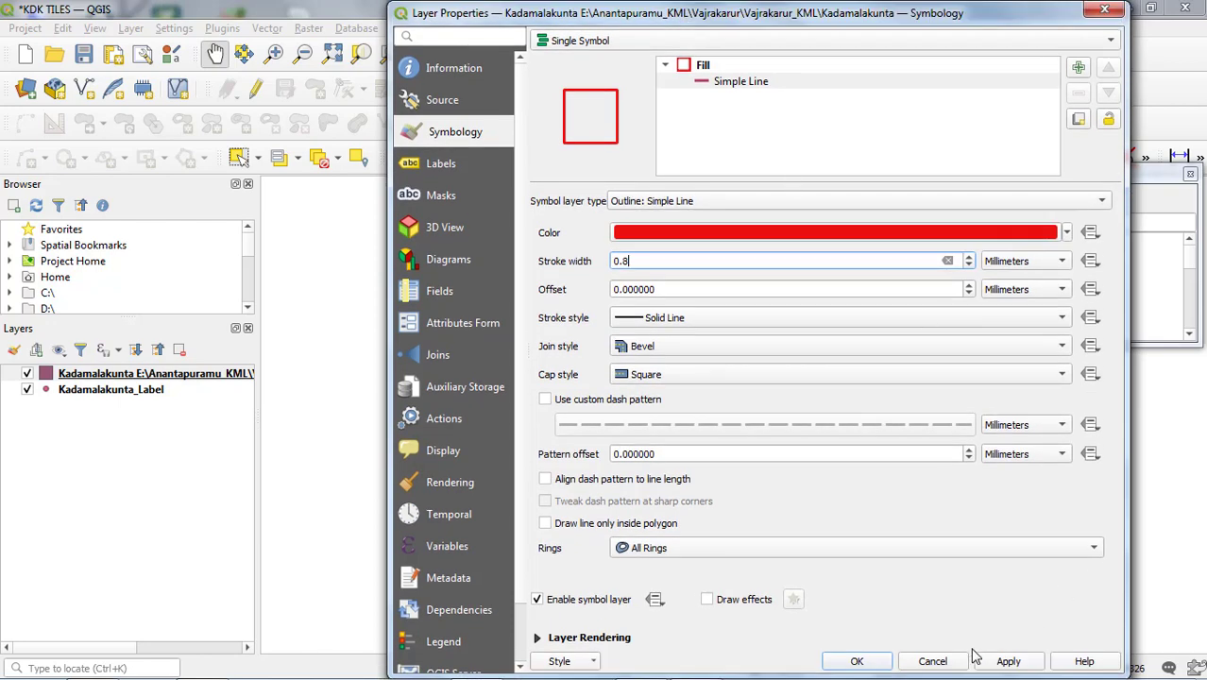
pyautogui.click(999, 662)
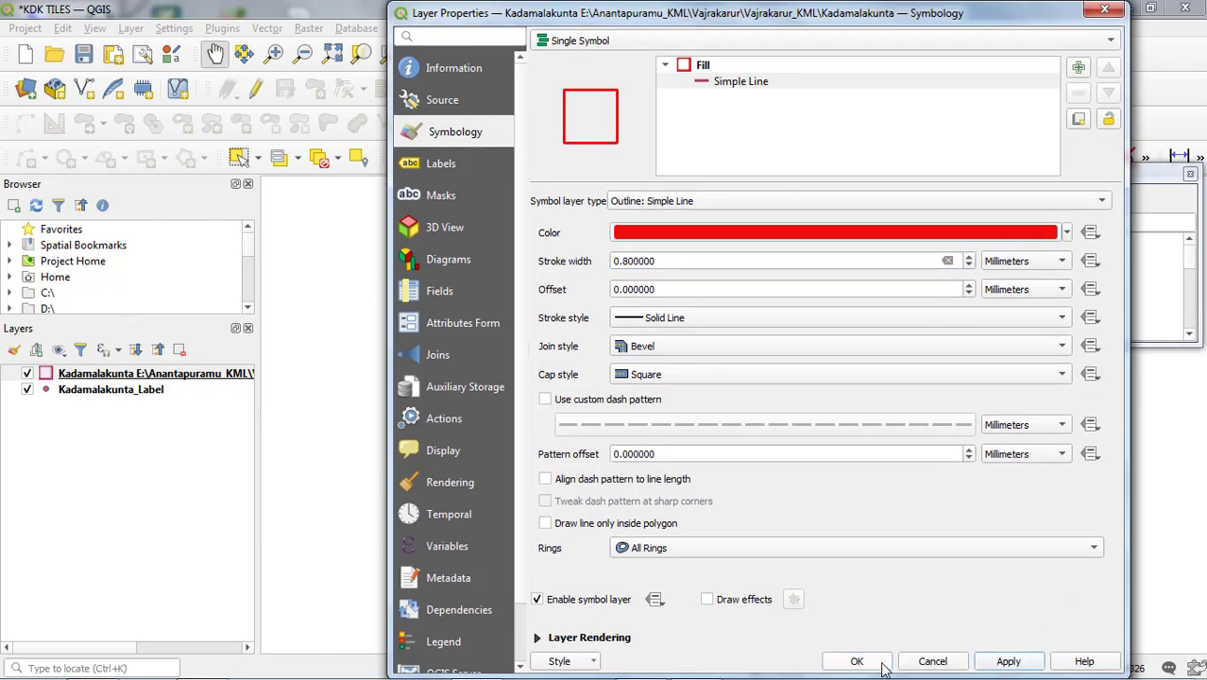
pyautogui.click(852, 661)
pyautogui.scroll(2, 666, 270)
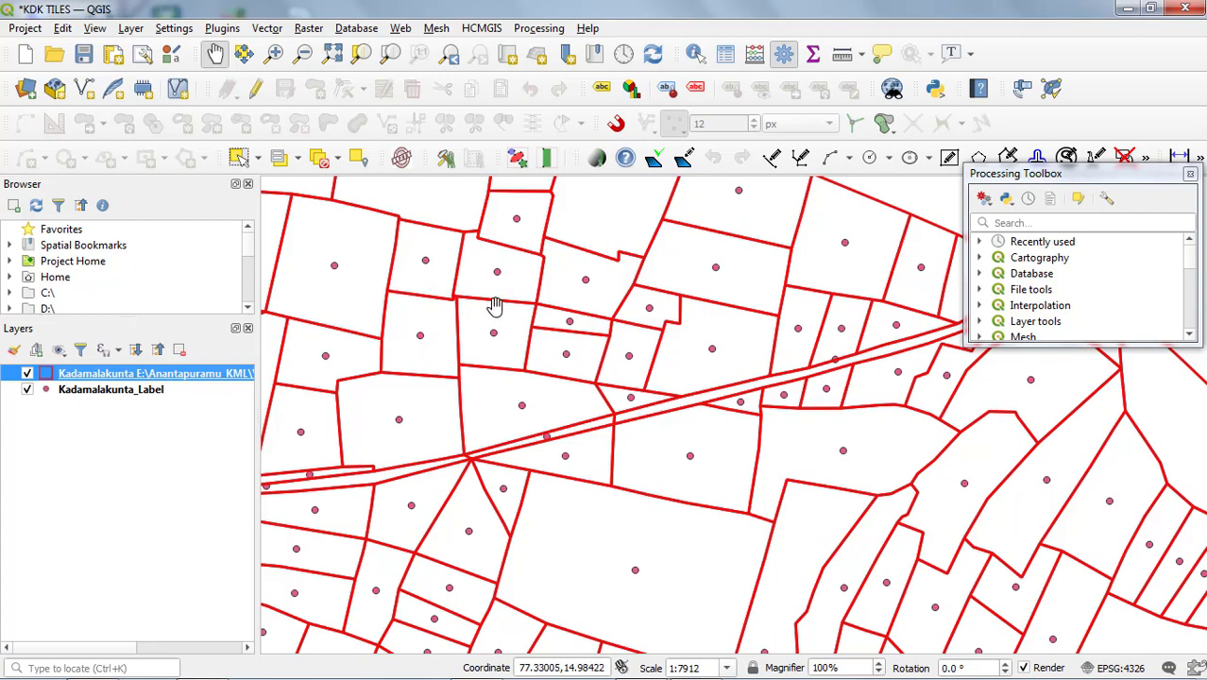
# Set the simple marker size of the Kadamalakunta_Label layer to 0 mm so its points are not drawn.
pyautogui.doubleClick(148, 393)
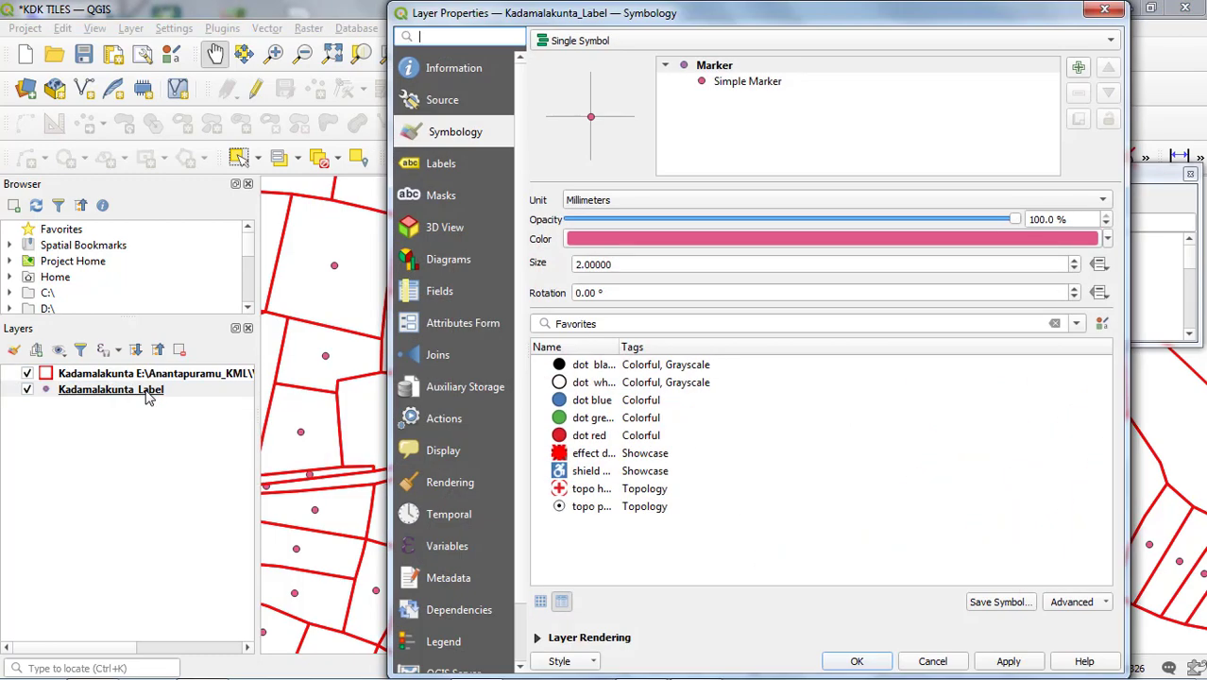
pyautogui.click(750, 85)
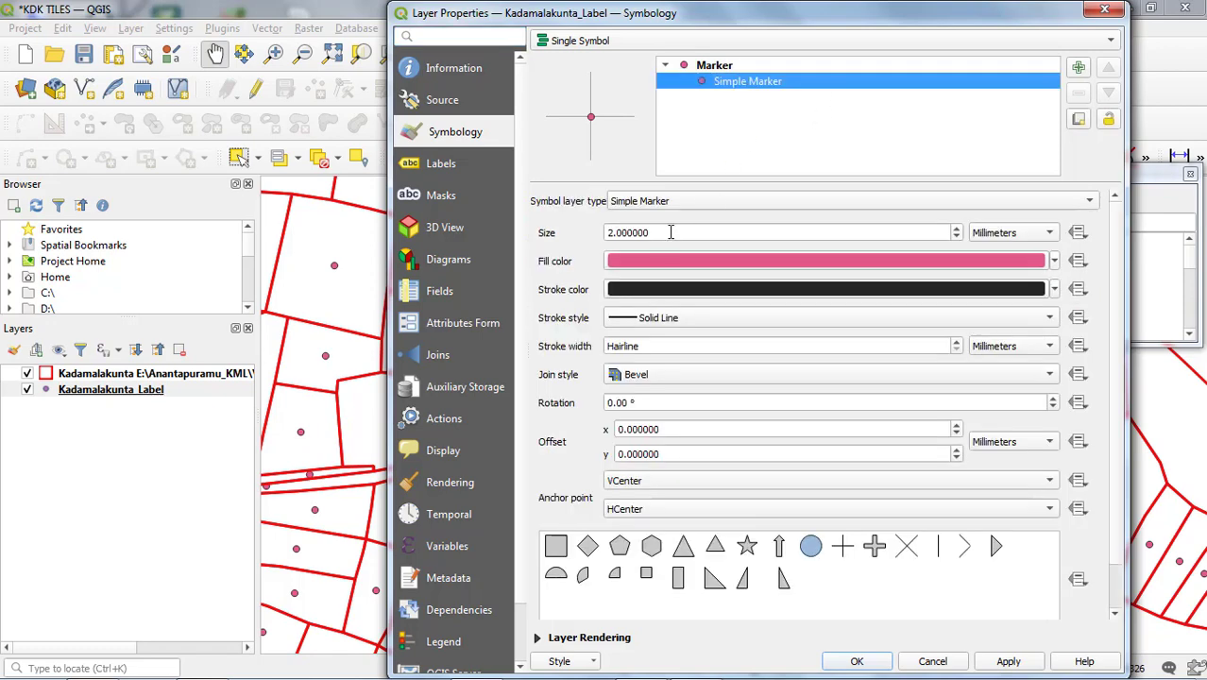
pyautogui.moveTo(658, 232); pyautogui.dragTo(604, 238)
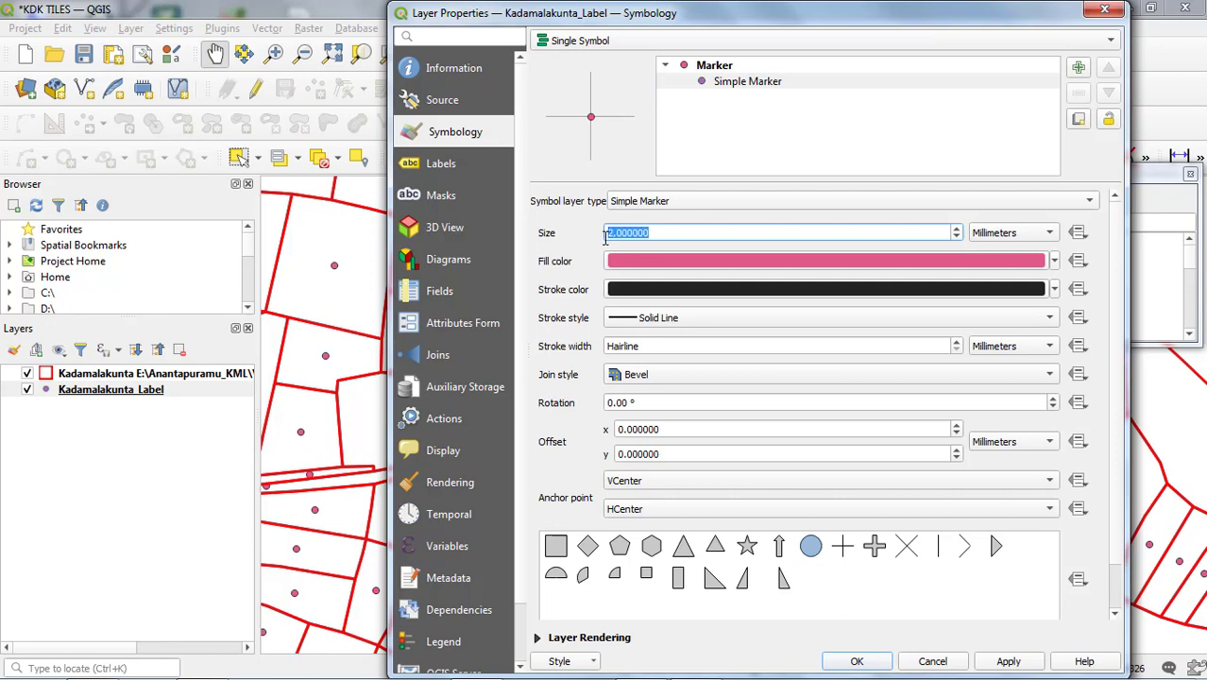
pyautogui.write('0')
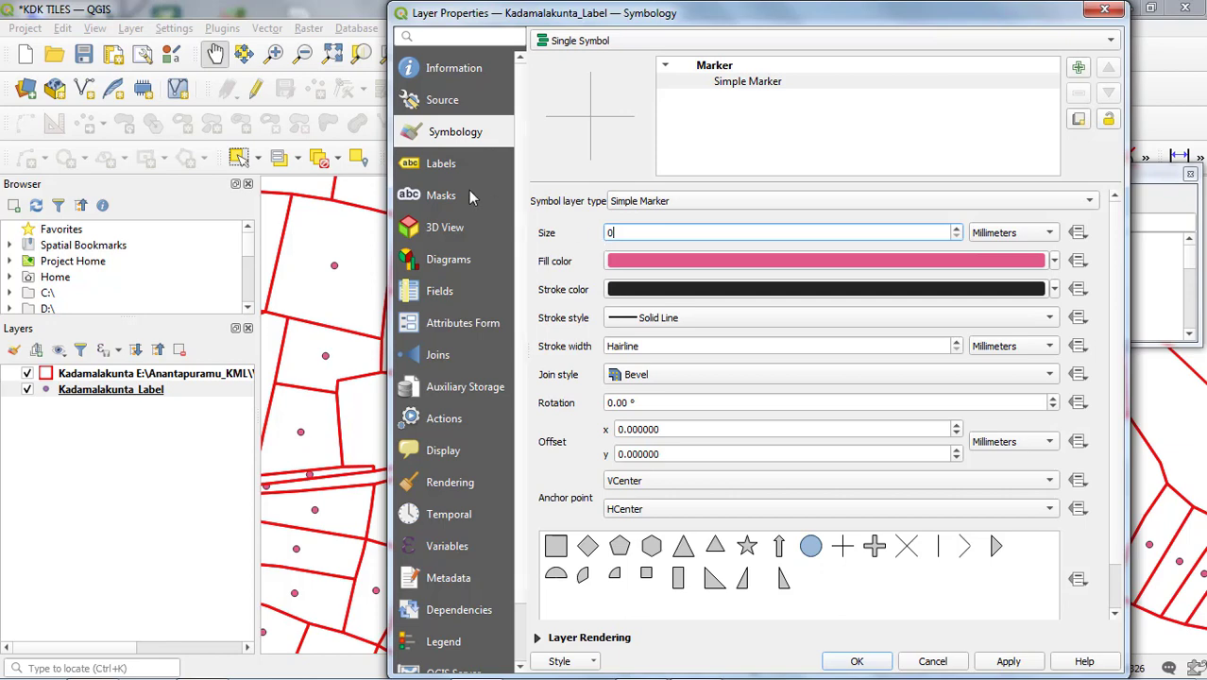
# Turn on Single Labels for the Kadamalakunta_Label layer using the Name field as value, and apply the layer properties.
pyautogui.click(439, 166)
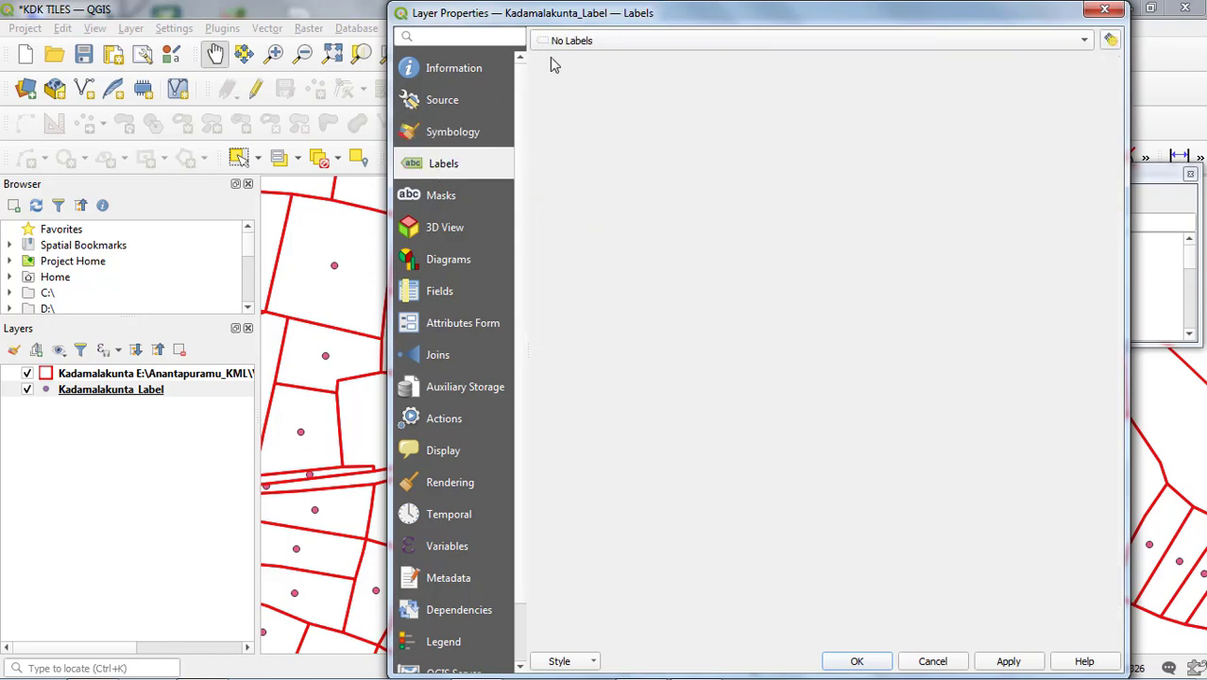
pyautogui.click(584, 41)
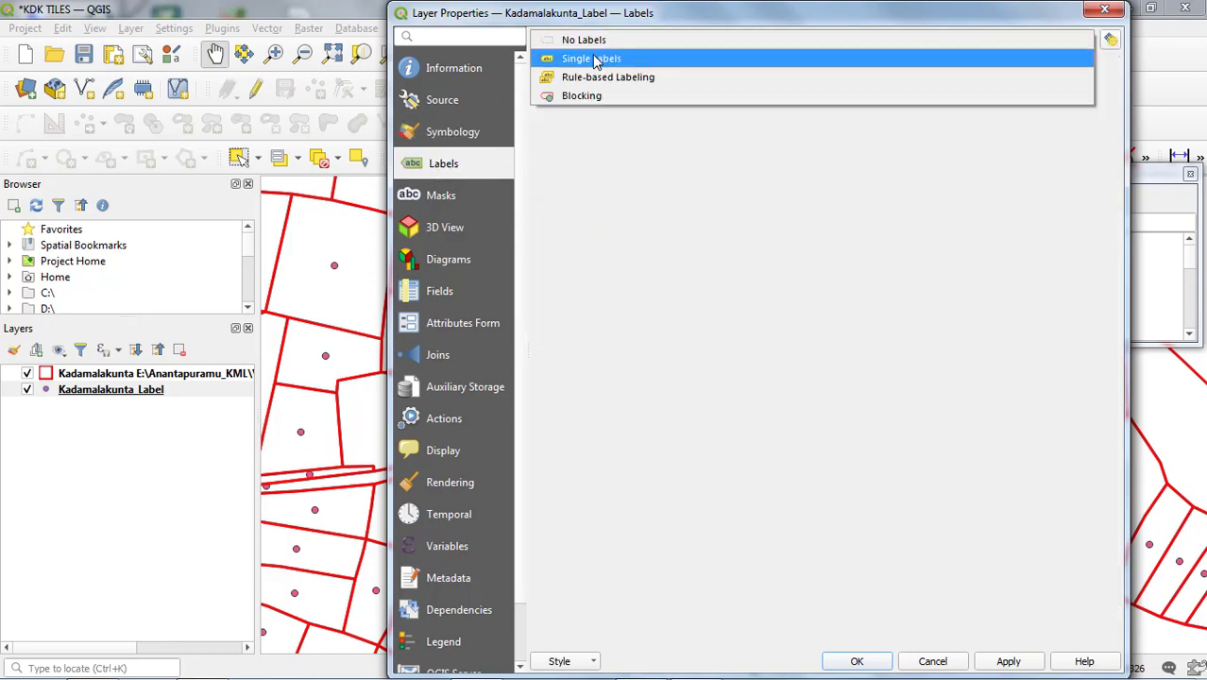
pyautogui.click(593, 58)
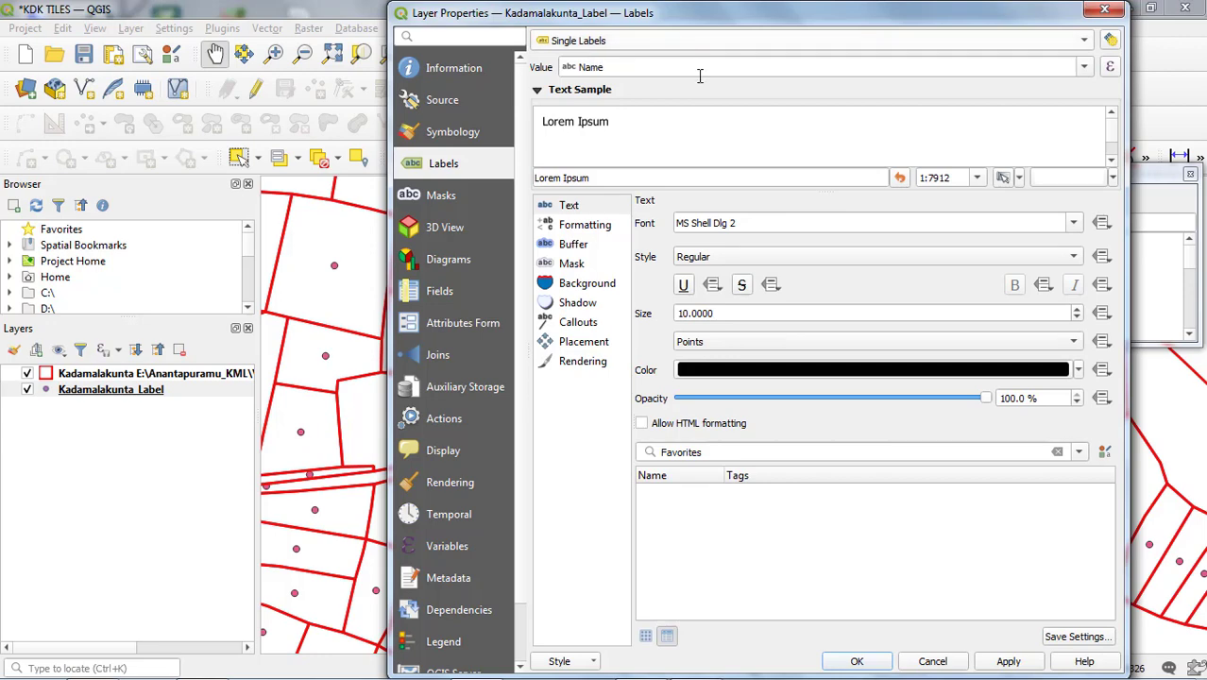
pyautogui.click(1086, 68)
pyautogui.click(613, 93)
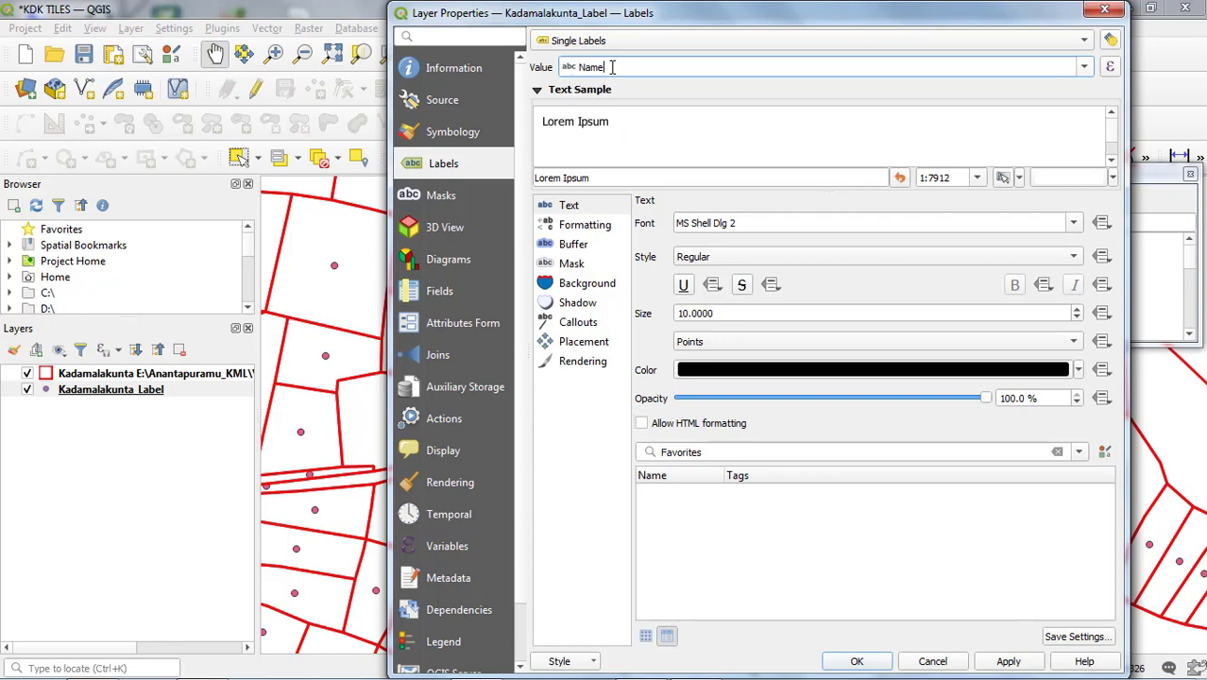
pyautogui.click(1084, 67)
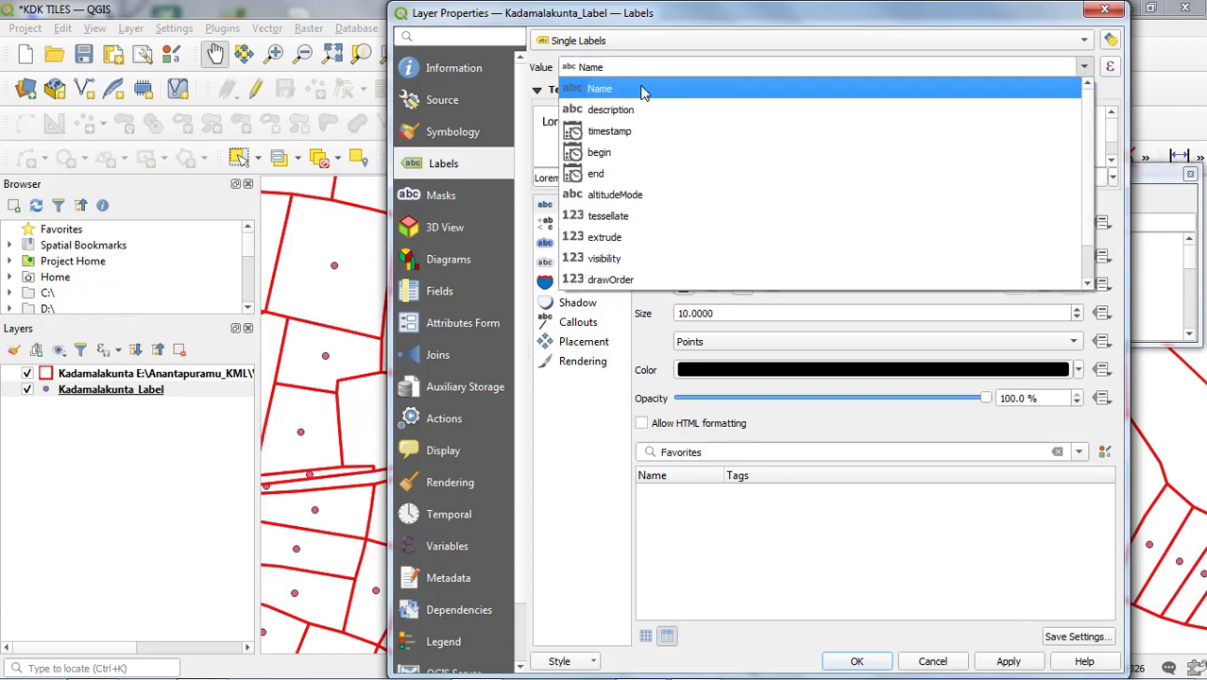
pyautogui.click(614, 90)
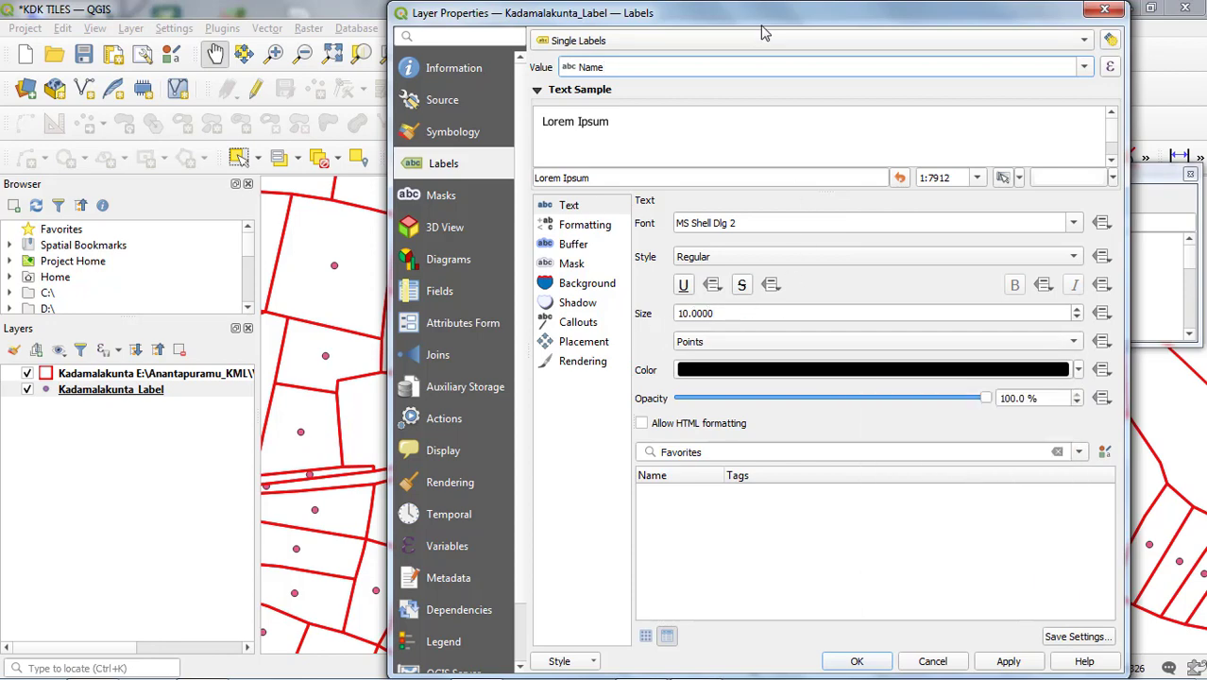
pyautogui.moveTo(762, 17); pyautogui.dragTo(765, 17)
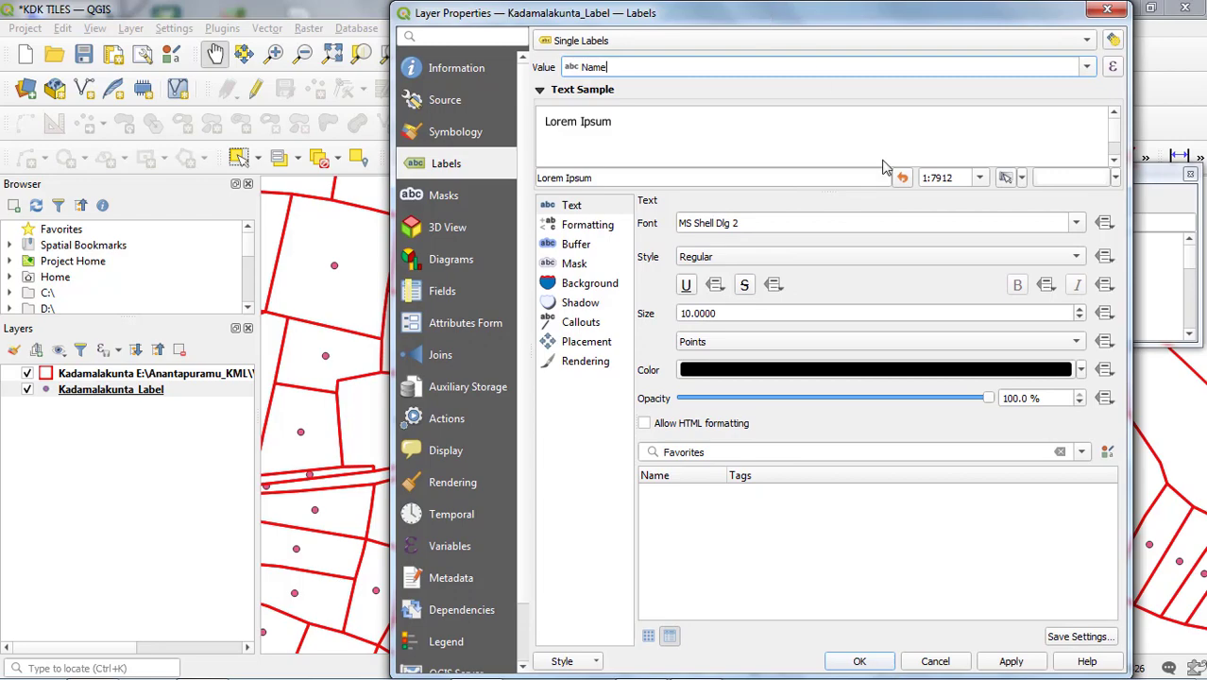
pyautogui.click(1010, 661)
pyautogui.click(859, 661)
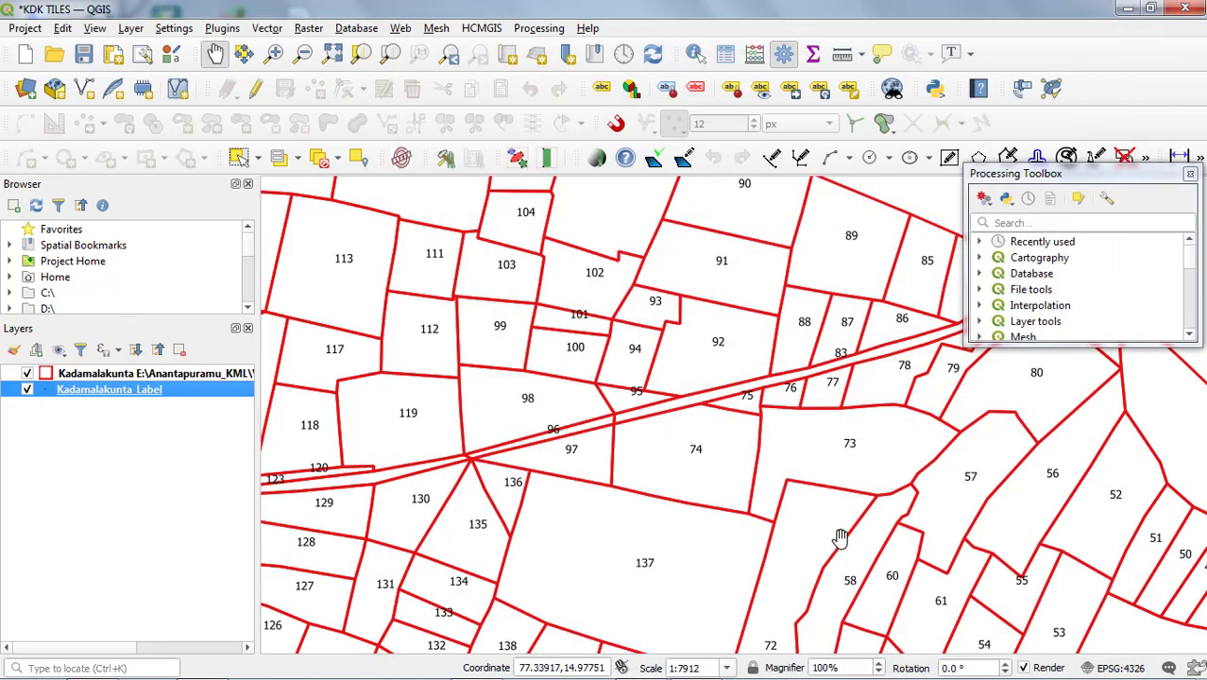
pyautogui.scroll(-1, 814, 424)
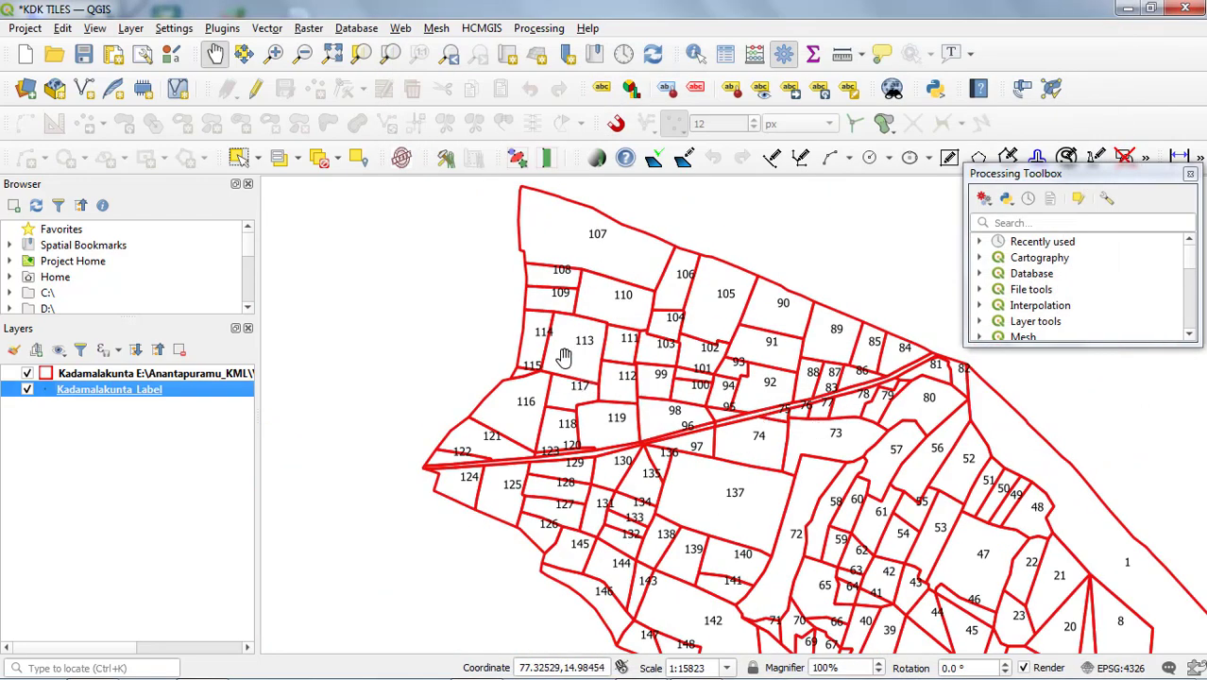
pyautogui.scroll(3, 572, 342)
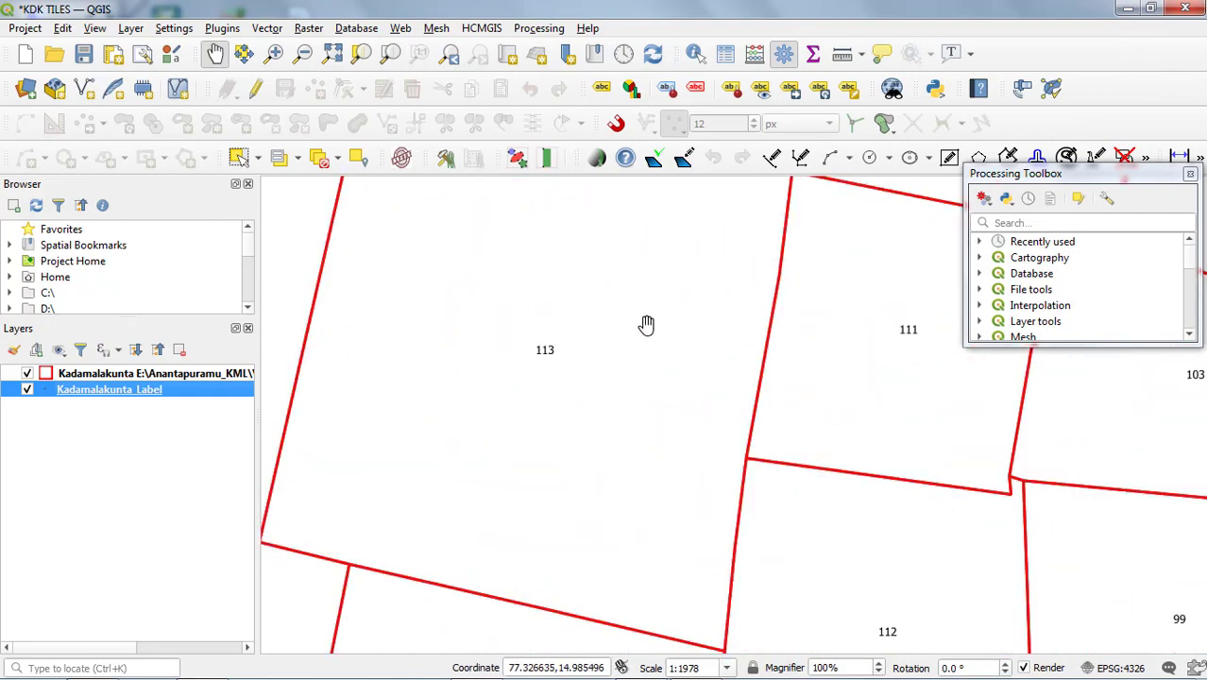
pyautogui.scroll(-2, 646, 325)
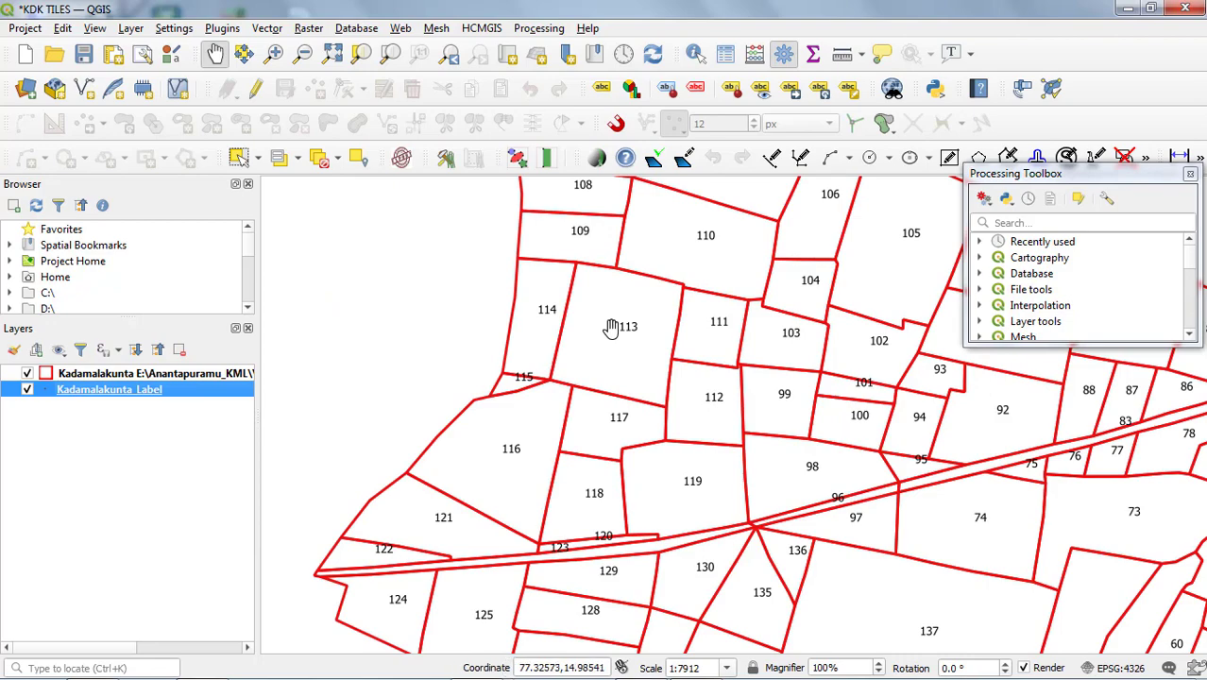
pyautogui.scroll(-1, 646, 325)
pyautogui.moveTo(799, 261); pyautogui.dragTo(732, 272)
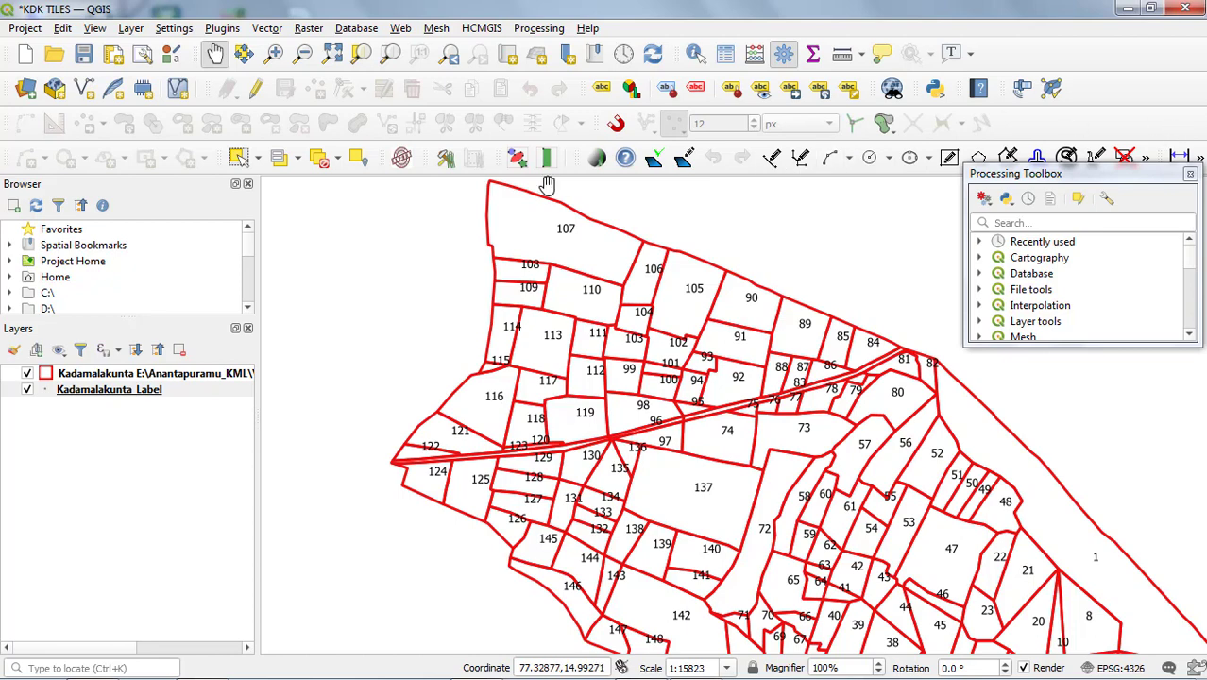
# Find the HCMGIS plugin by searching the plugin manager for "HC" and make sure it is enabled.
pyautogui.click(217, 29)
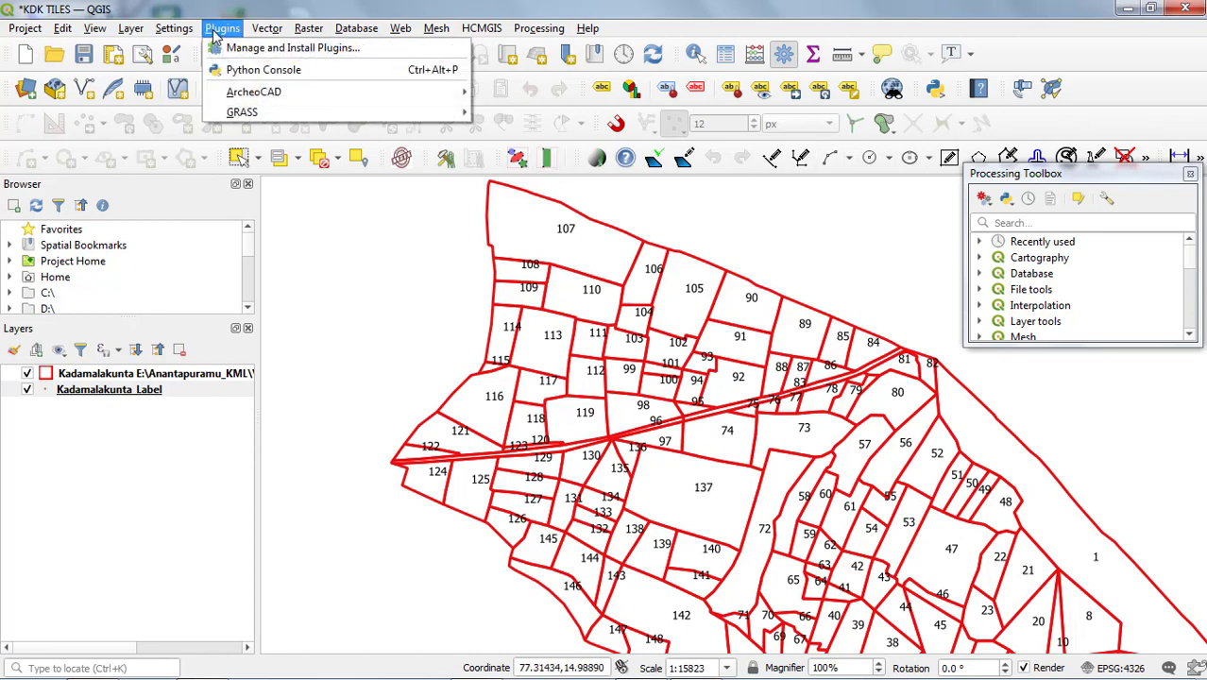
pyautogui.click(232, 50)
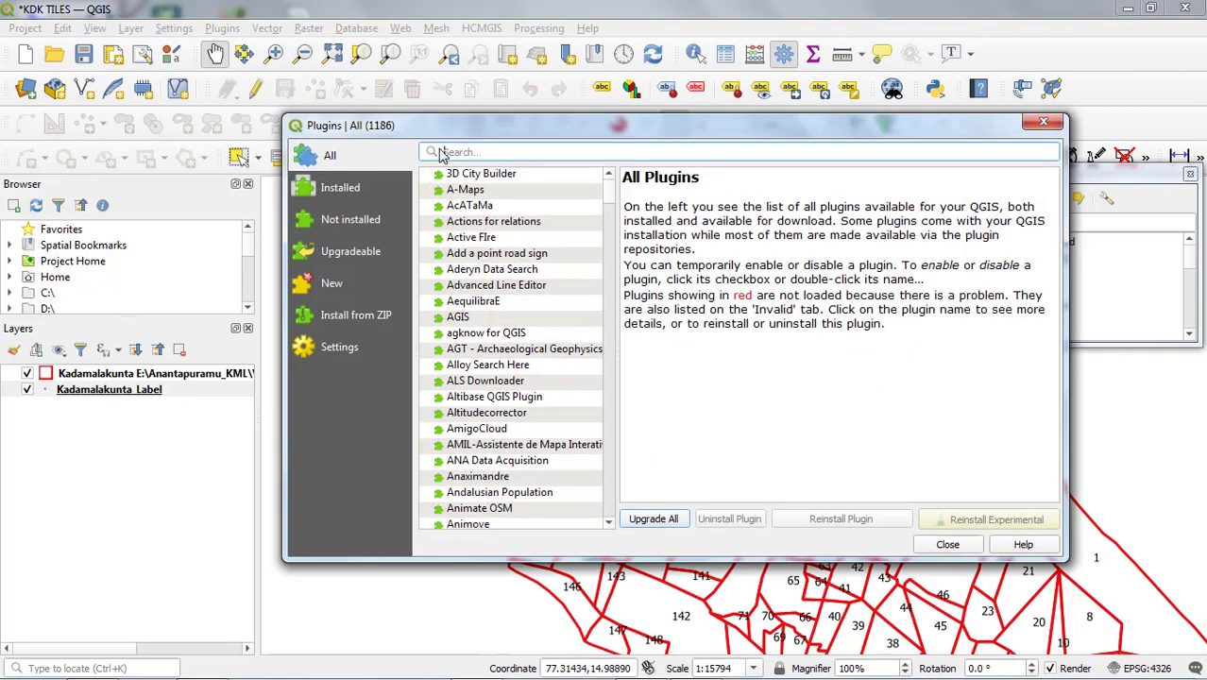
pyautogui.write('q')
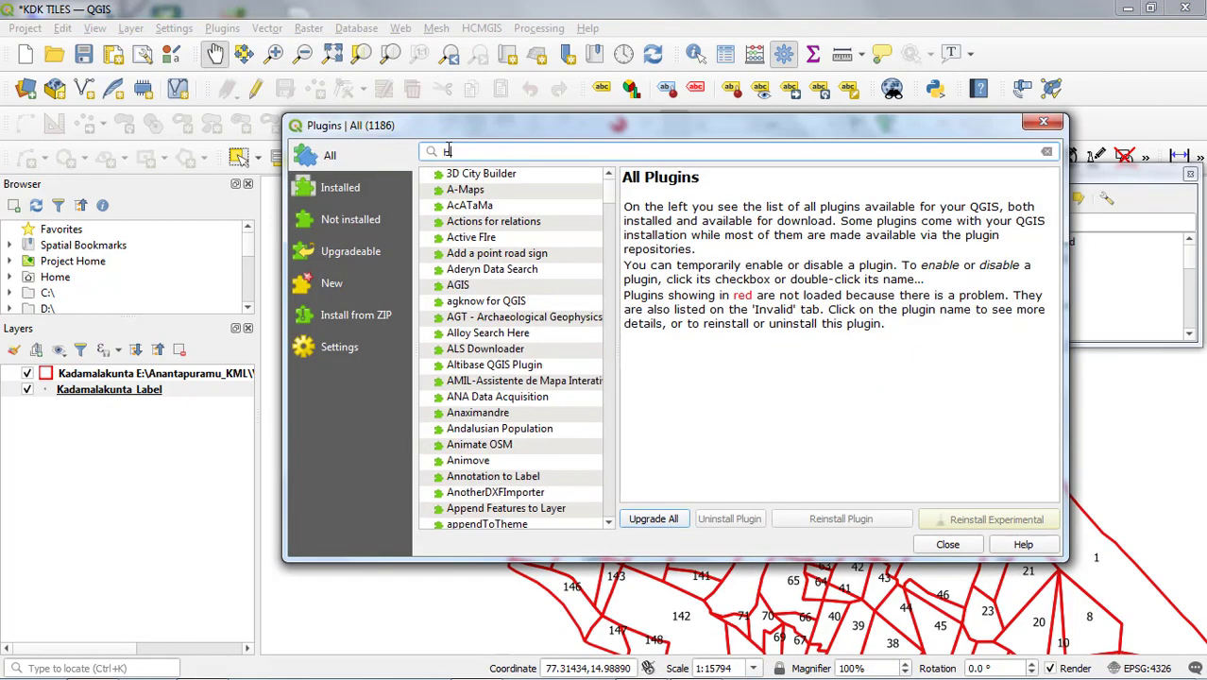
pyautogui.write('C')
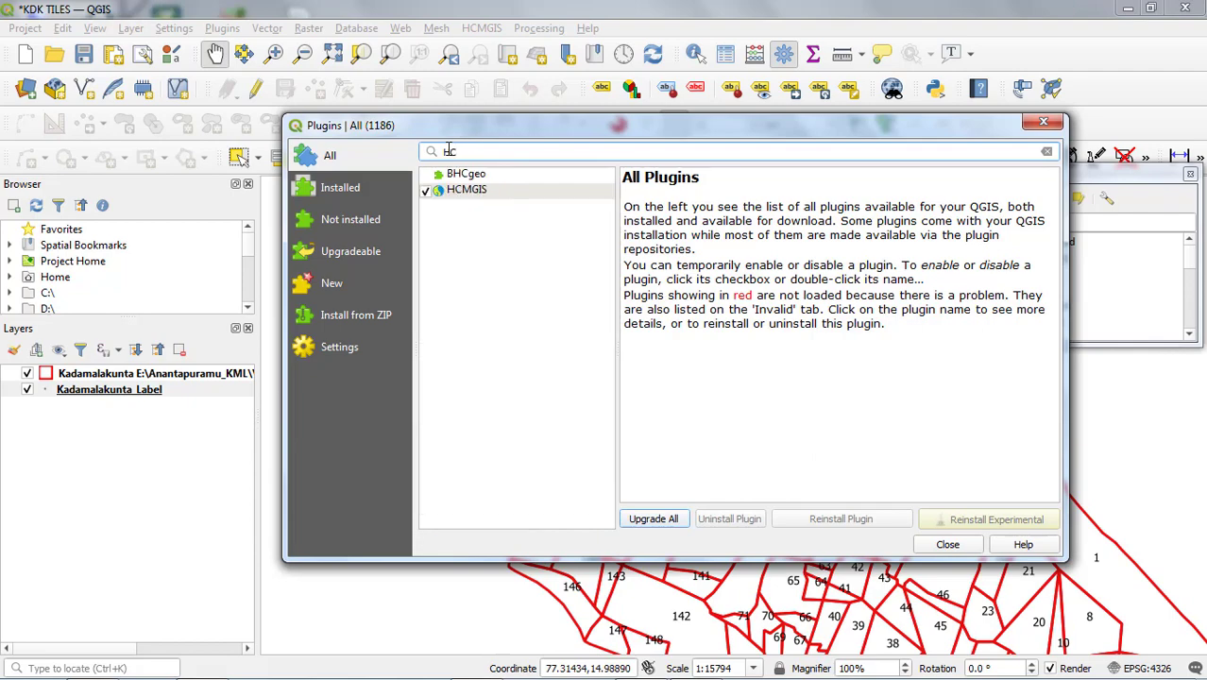
pyautogui.click(469, 190)
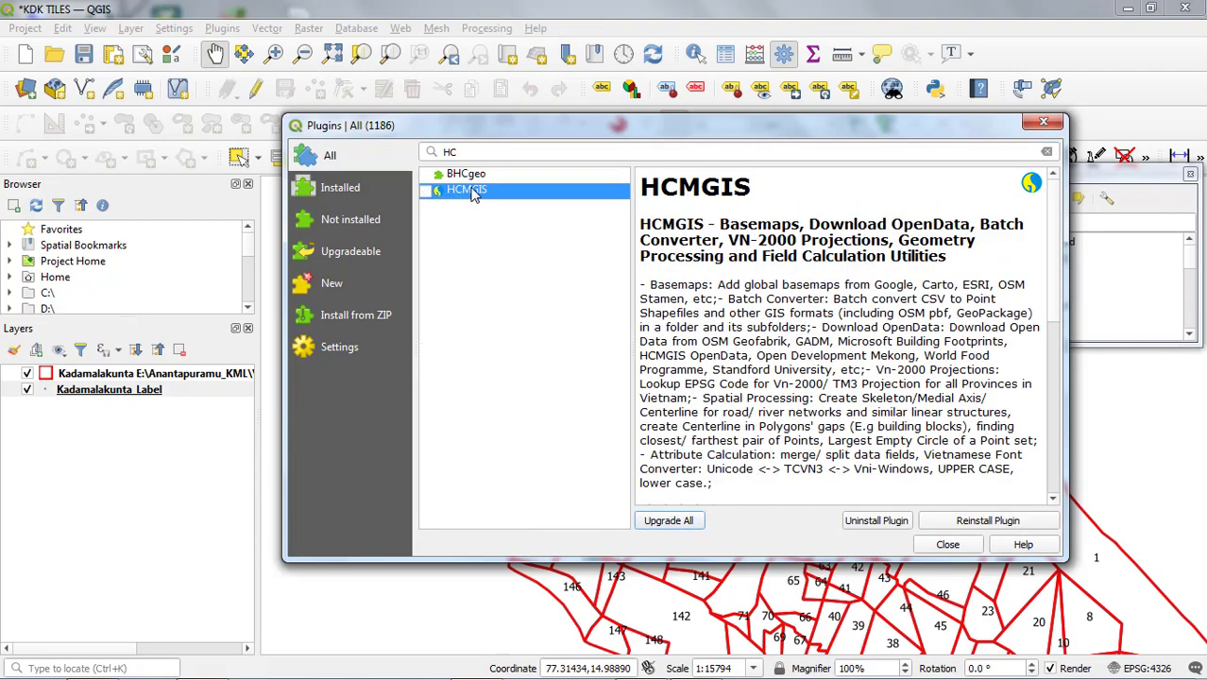
pyautogui.moveTo(749, 134); pyautogui.dragTo(732, 106)
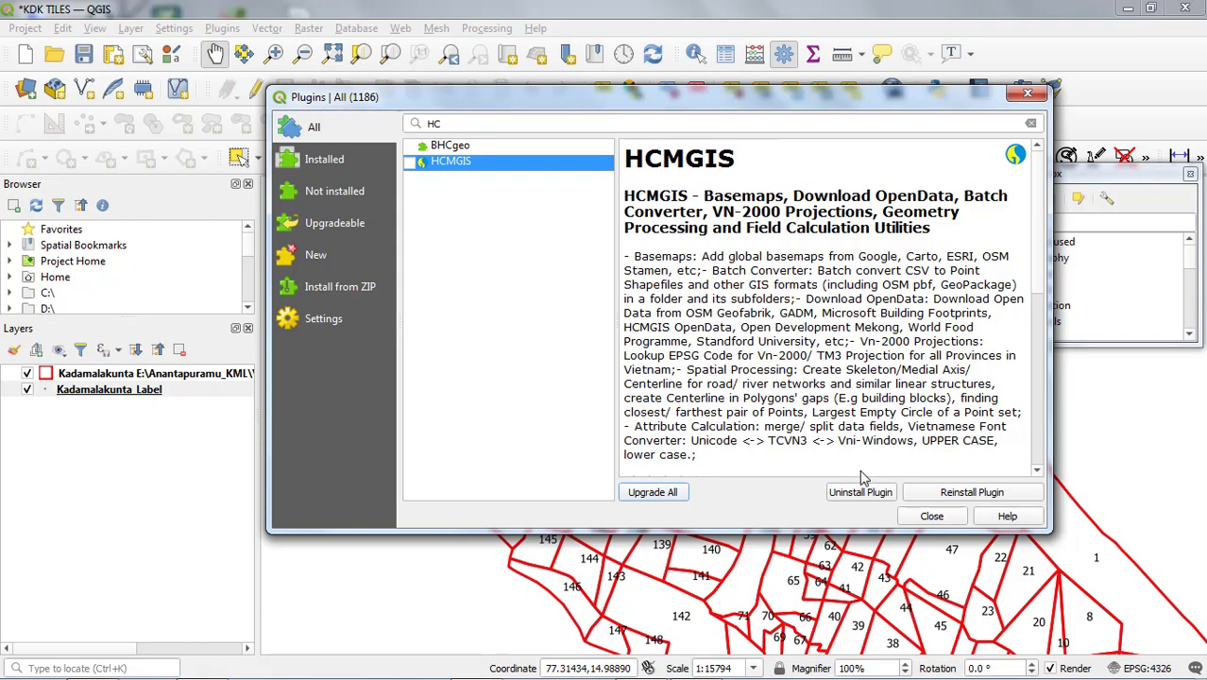
pyautogui.click(923, 515)
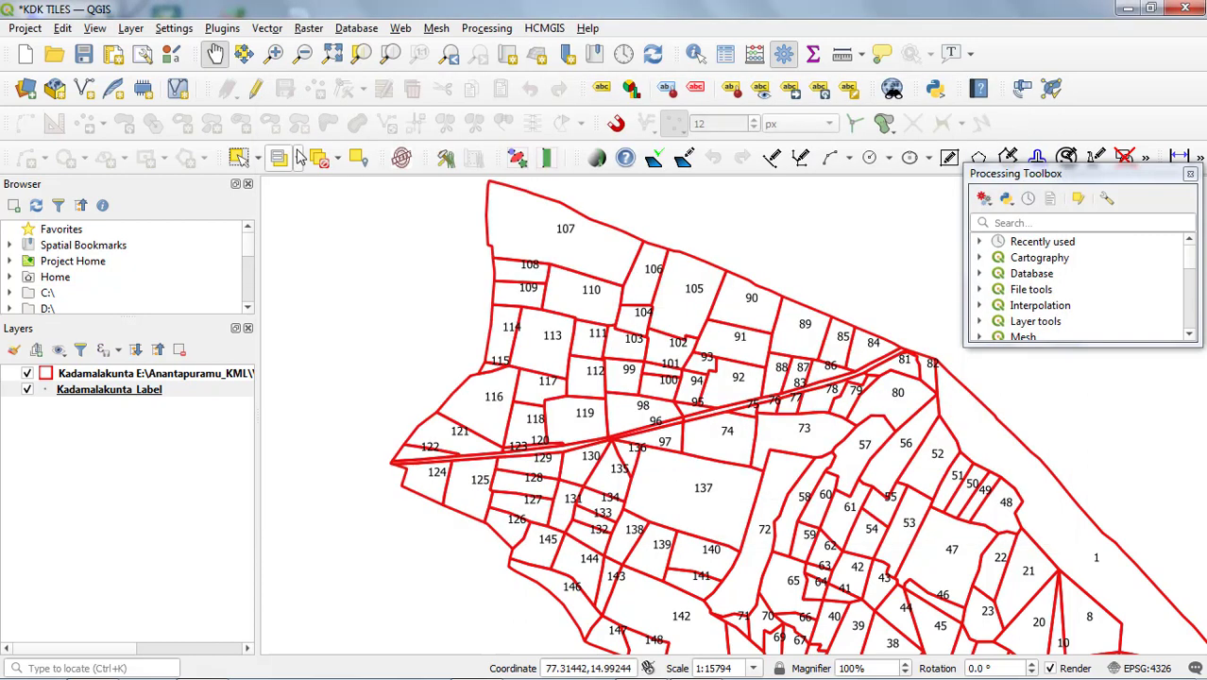
# Add the HCMGIS basemap Google Satellite Hybrid and move its layer below Kadamalakunta_Label in the layer order.
pyautogui.click(546, 28)
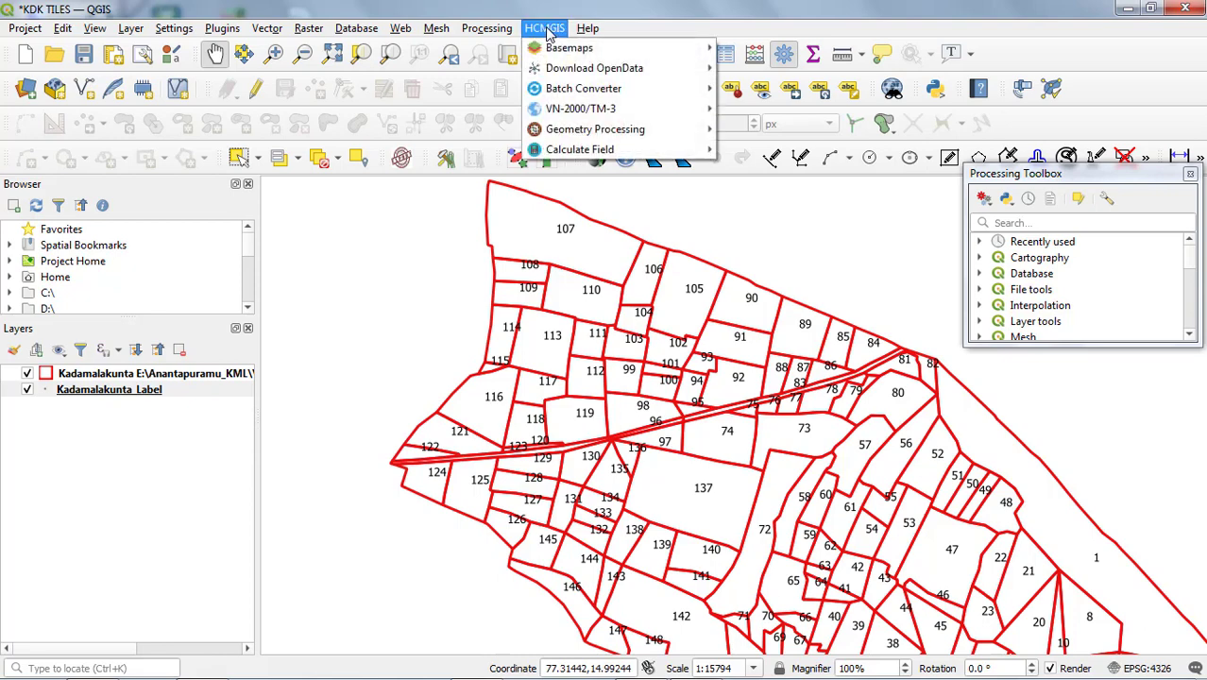
pyautogui.moveTo(554, 55)
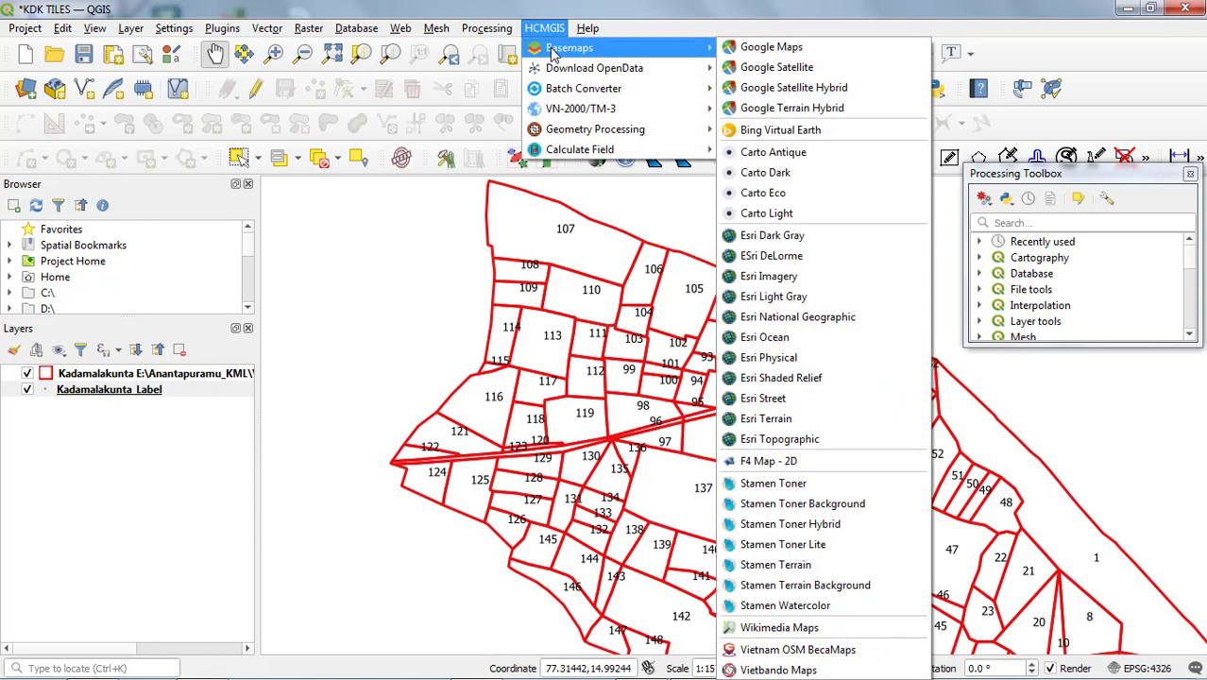
pyautogui.click(810, 89)
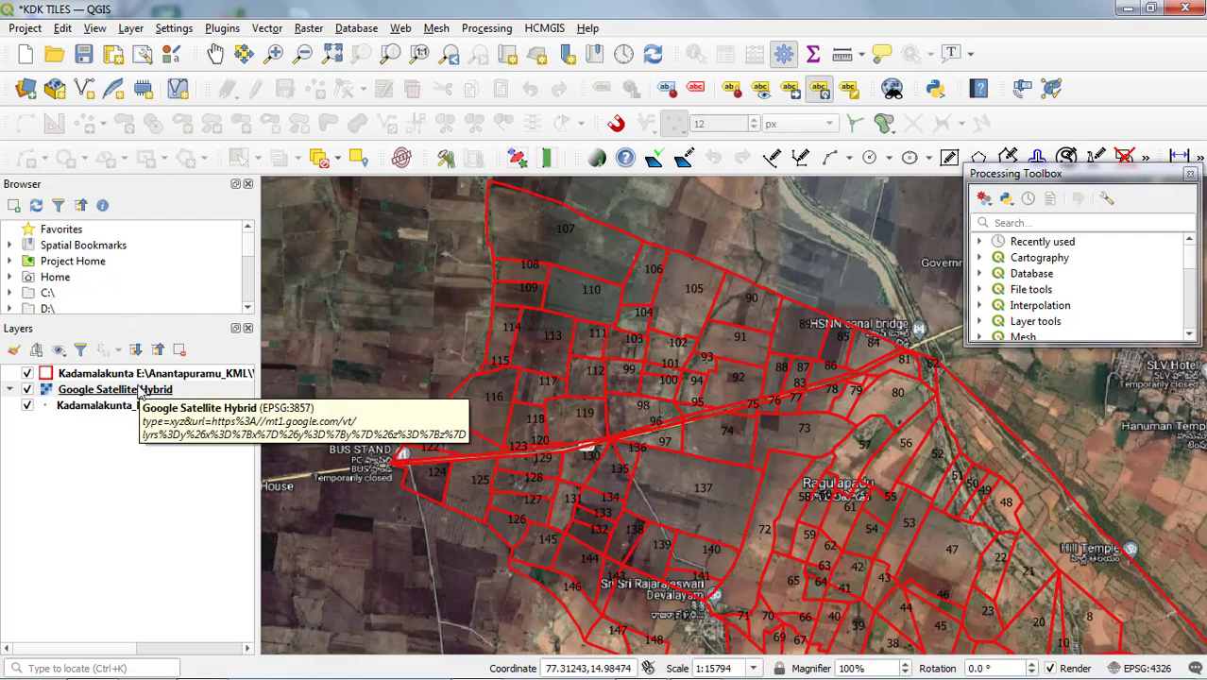
pyautogui.moveTo(138, 393); pyautogui.dragTo(139, 422)
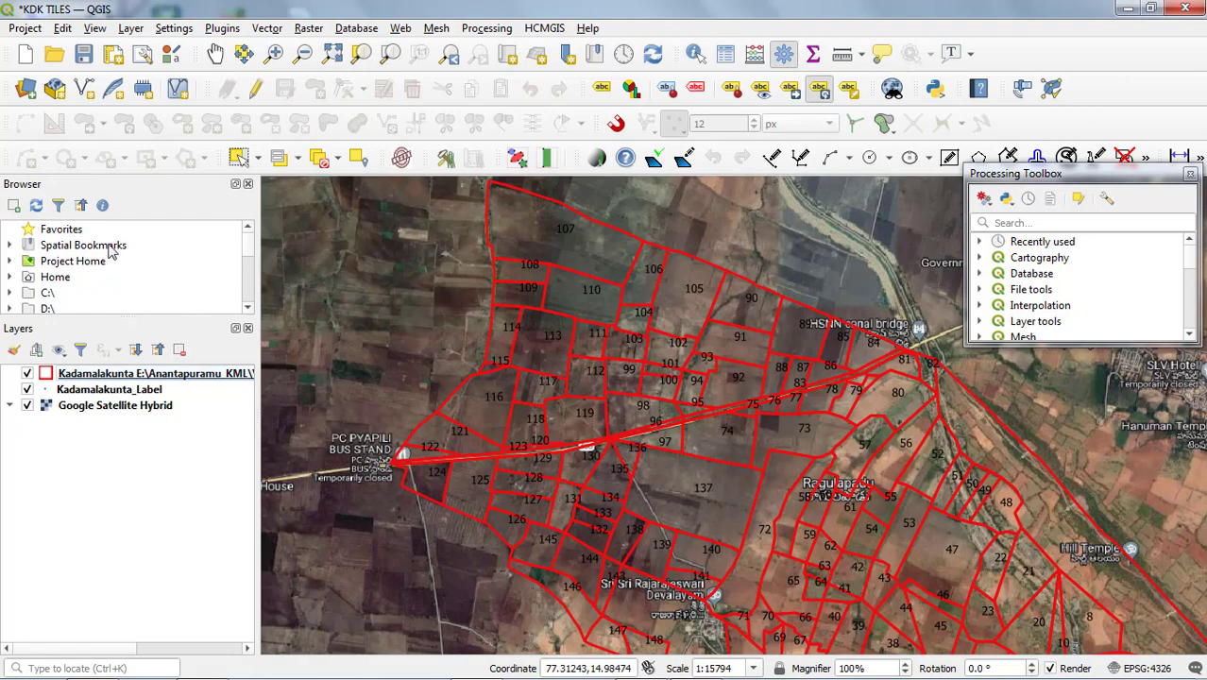
# Locate the saved XYZ Tiles connections in the browser and select GOOGLE SATELLITE.
pyautogui.scroll(-3, 251, 269)
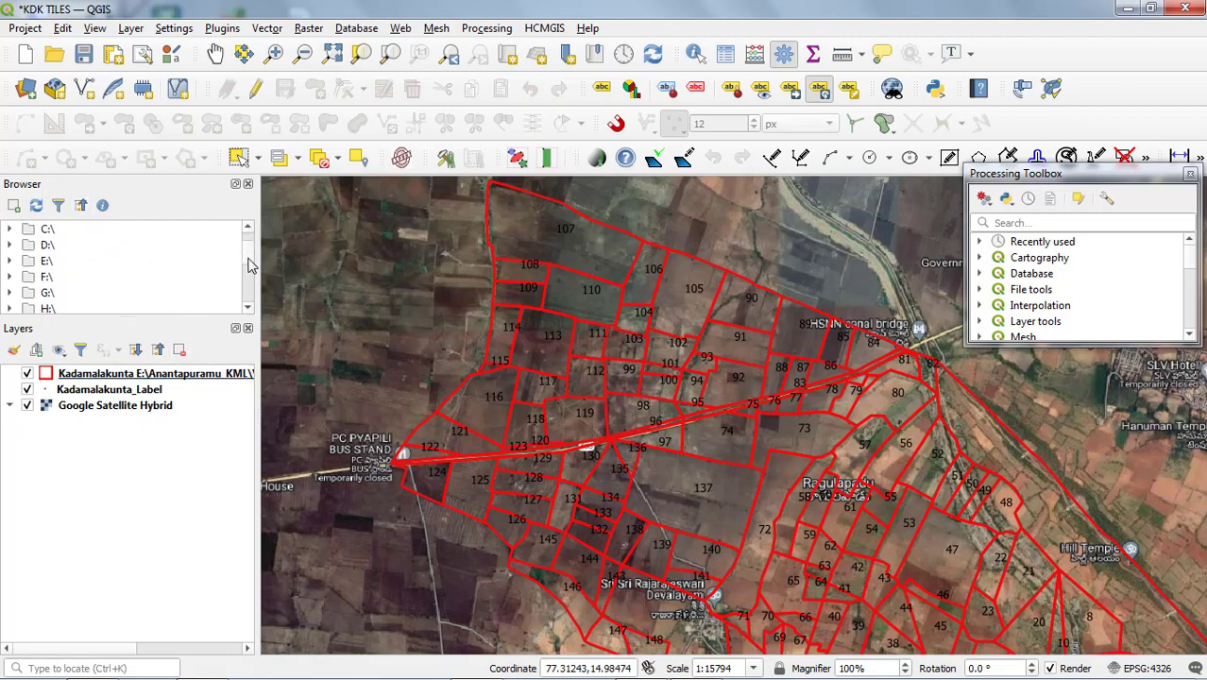
pyautogui.scroll(-2, 251, 273)
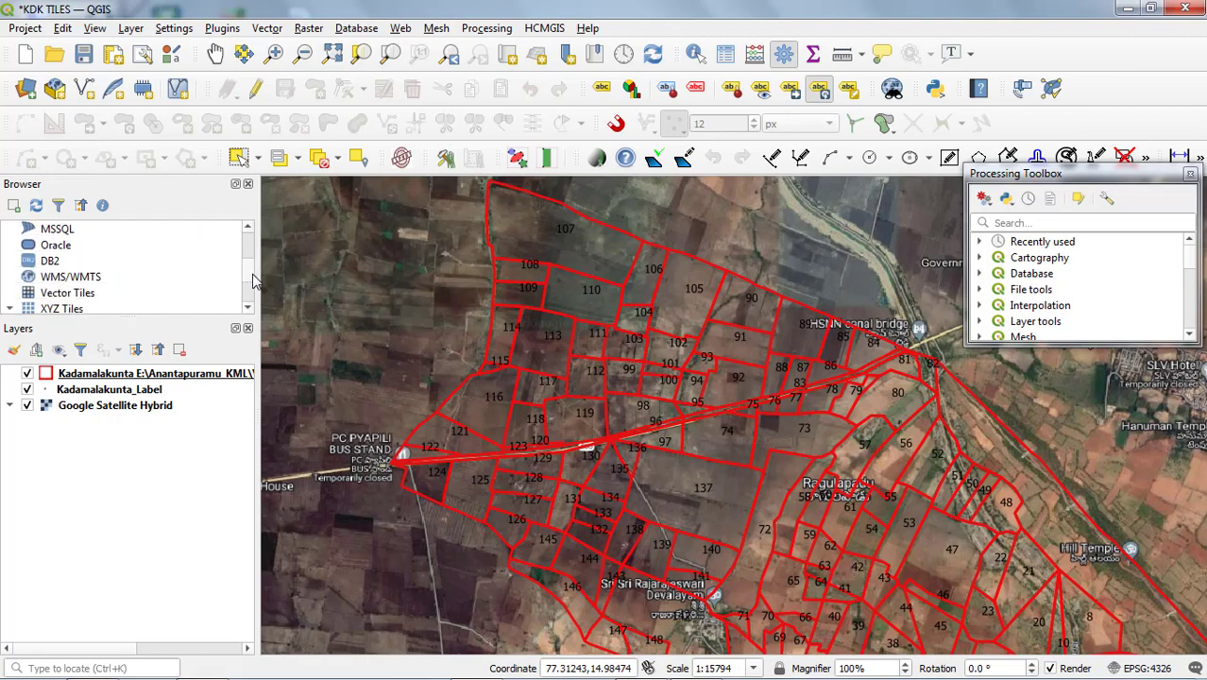
pyautogui.scroll(-2, 253, 281)
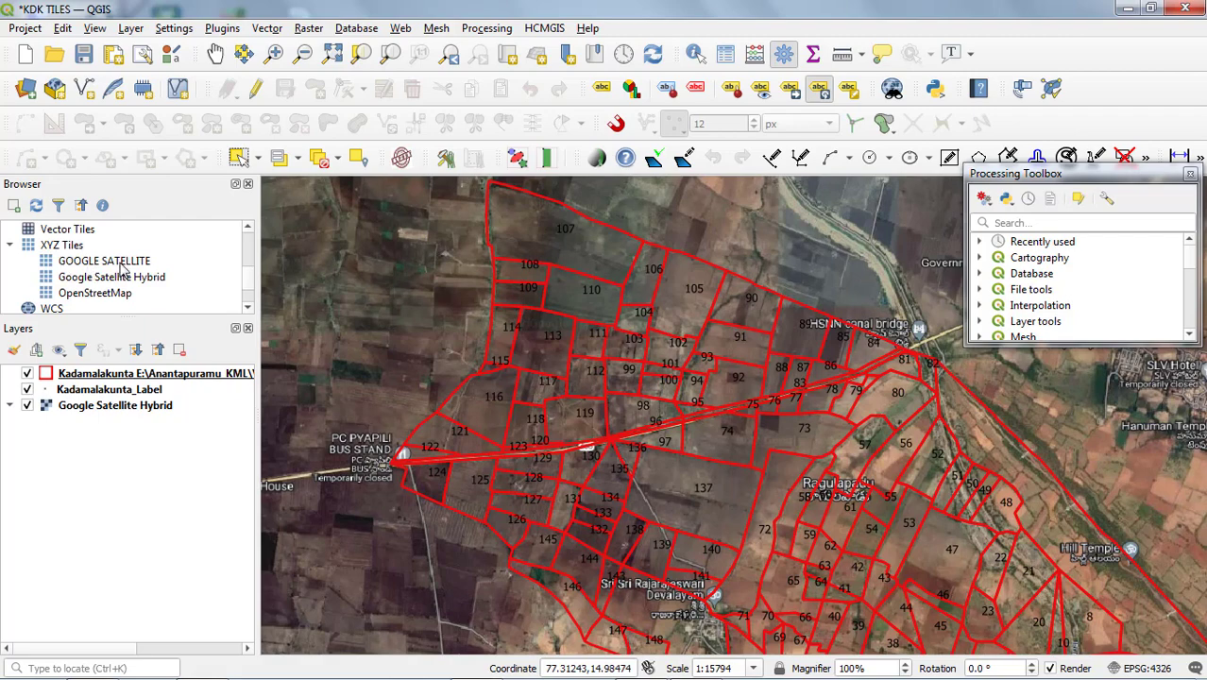
pyautogui.click(122, 267)
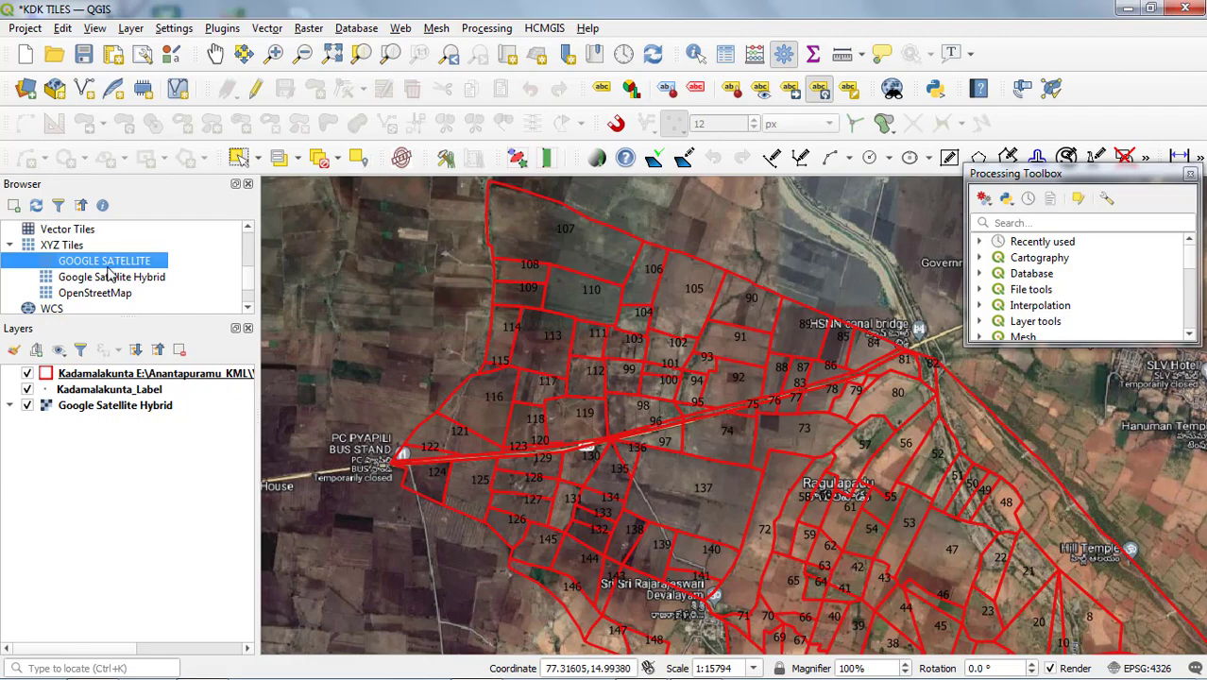
# Close the Processing Toolbox panel and show it again.
pyautogui.scroll(-1, 353, 302)
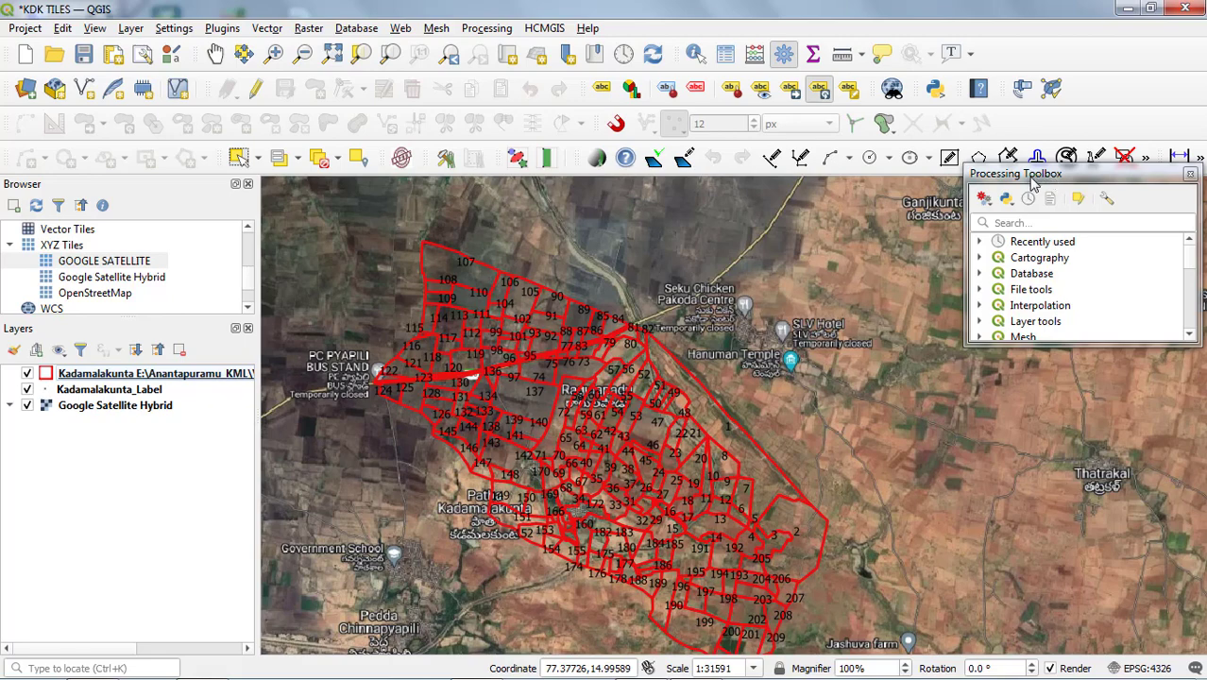
pyautogui.click(1190, 177)
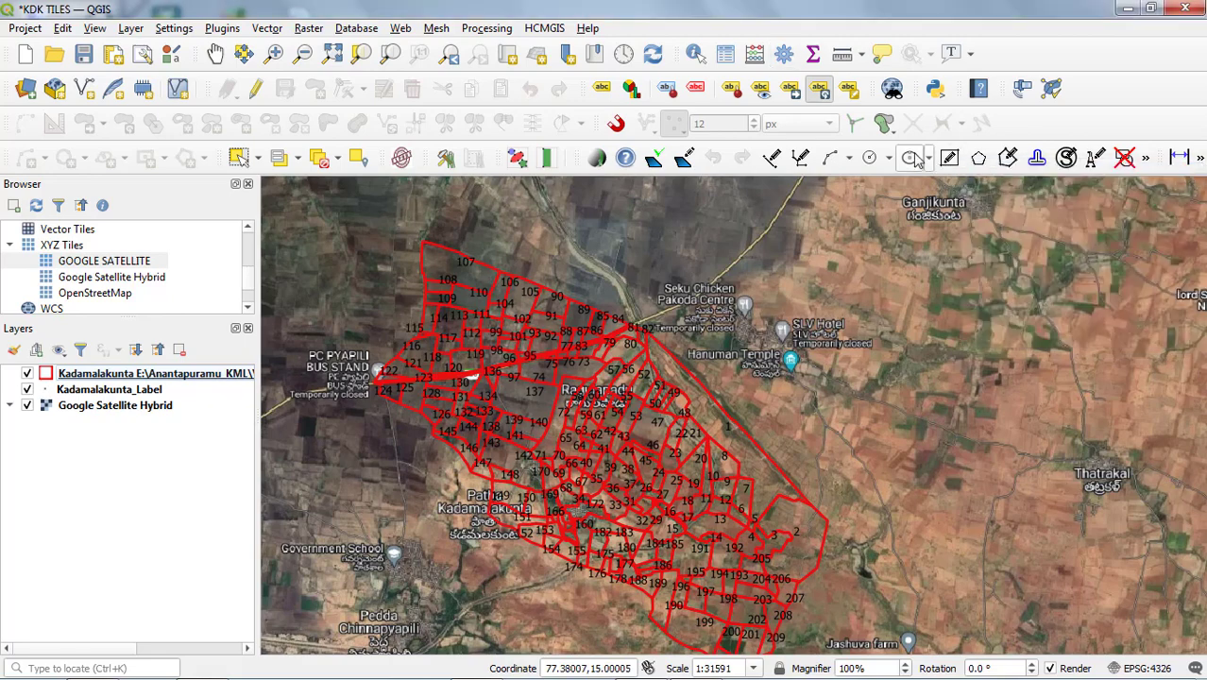
pyautogui.rightClick(1014, 118)
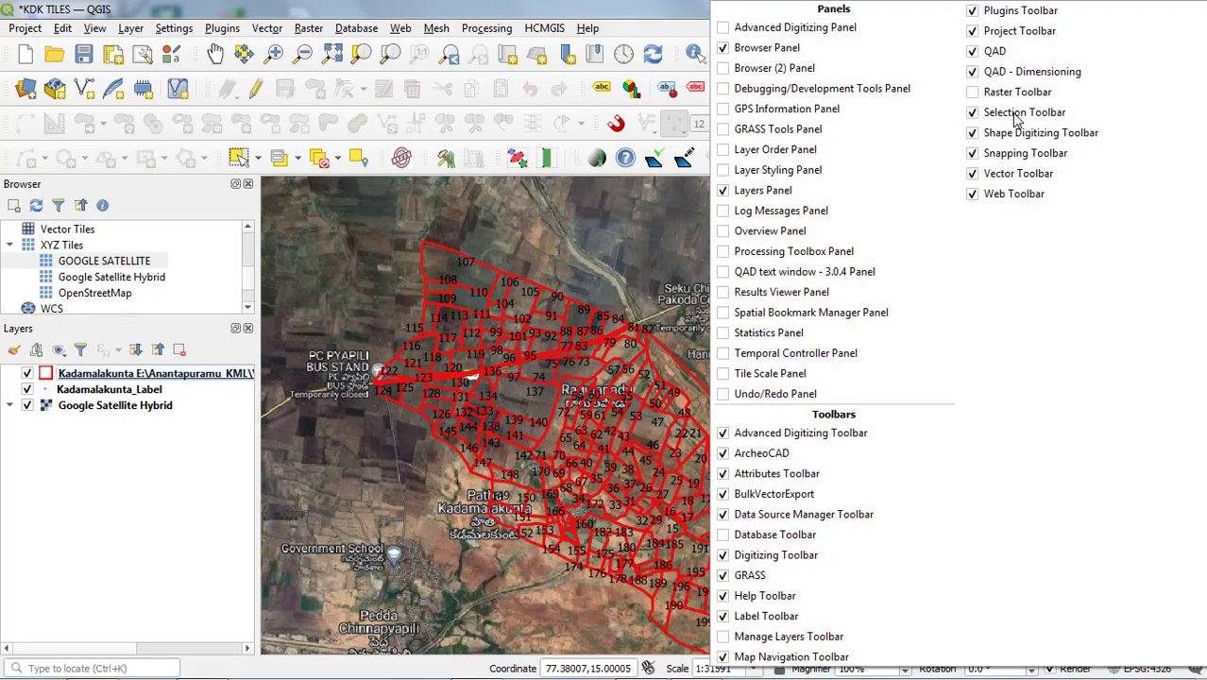
pyautogui.click(725, 259)
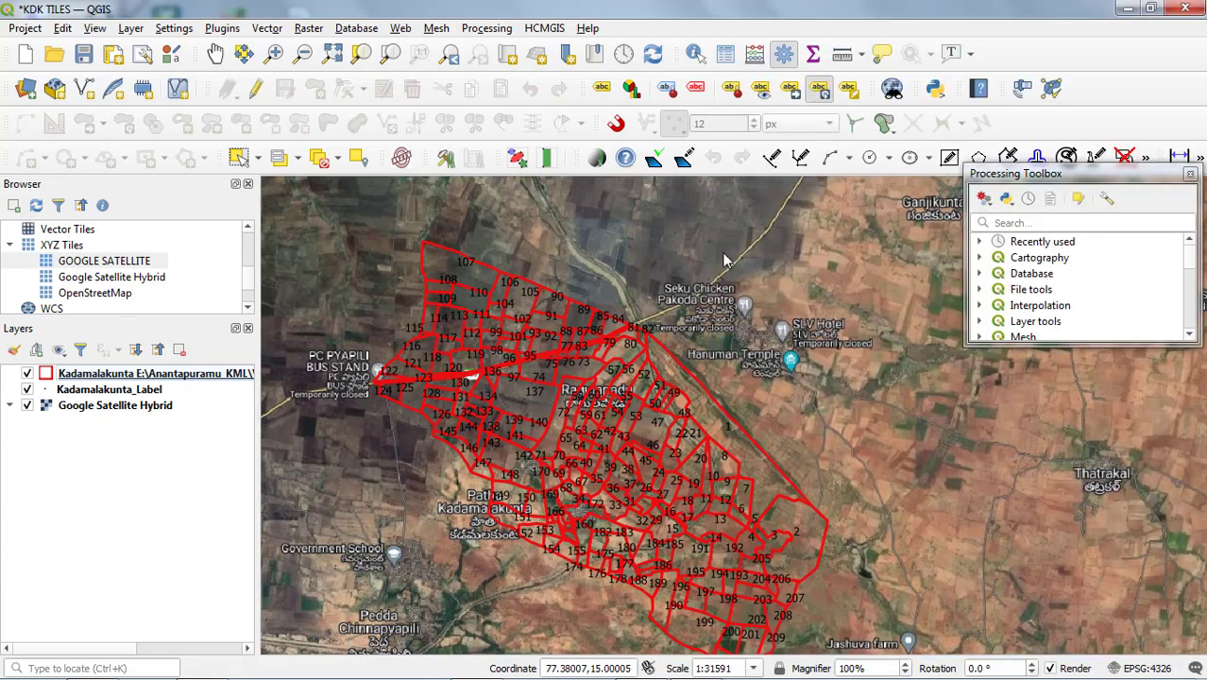
# Find the vector geometry Dissolve algorithm and open it with the Kadamalakunta polygon layer as input and no dissolve fields selected.
pyautogui.click(1012, 222)
pyautogui.write('Di')
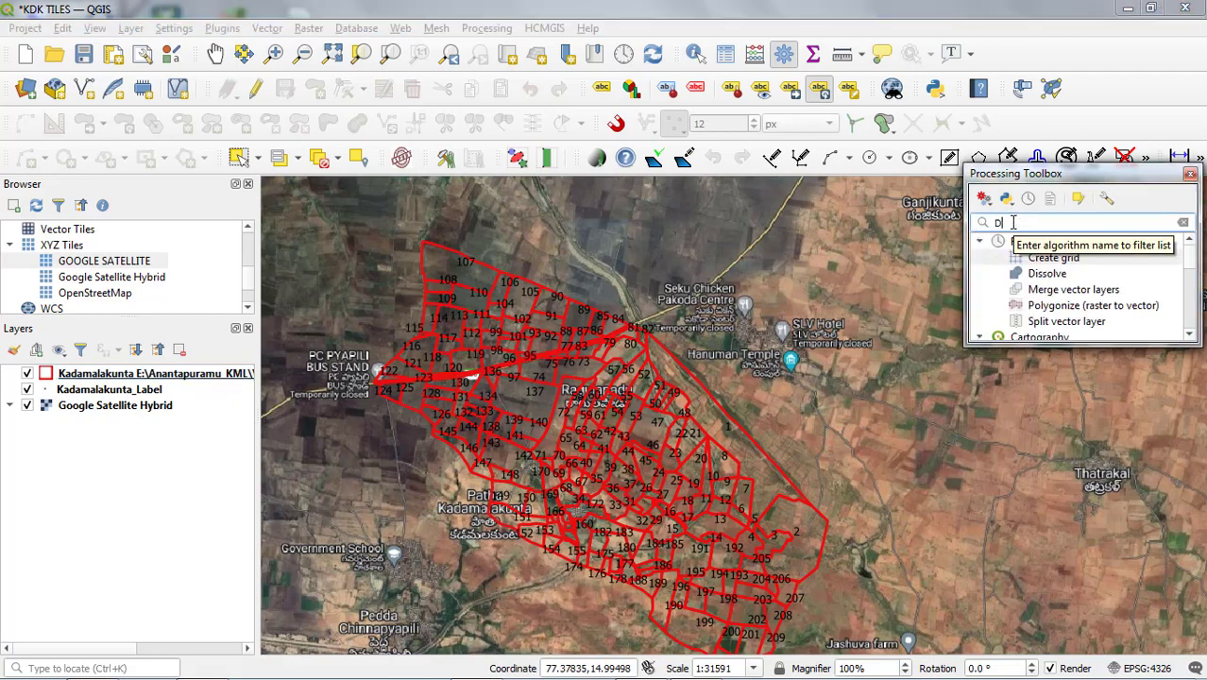
pyautogui.write('SSOLV')
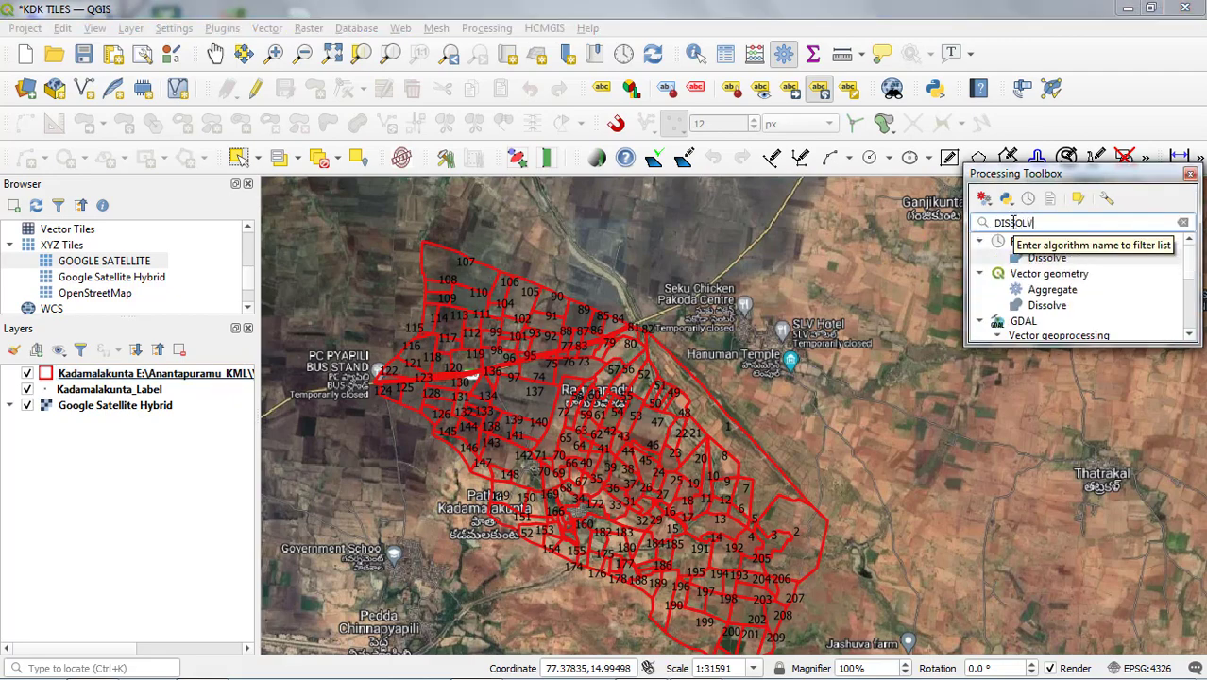
pyautogui.doubleClick(1046, 305)
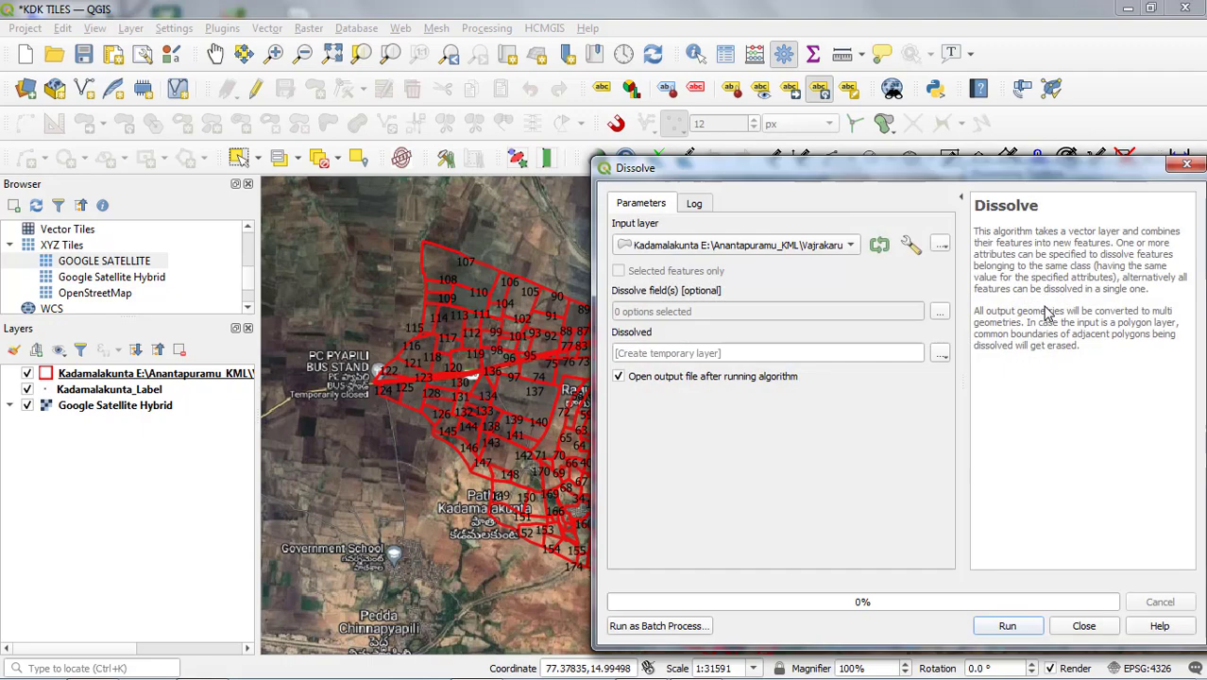
pyautogui.moveTo(763, 176); pyautogui.dragTo(846, 140)
pyautogui.click(845, 208)
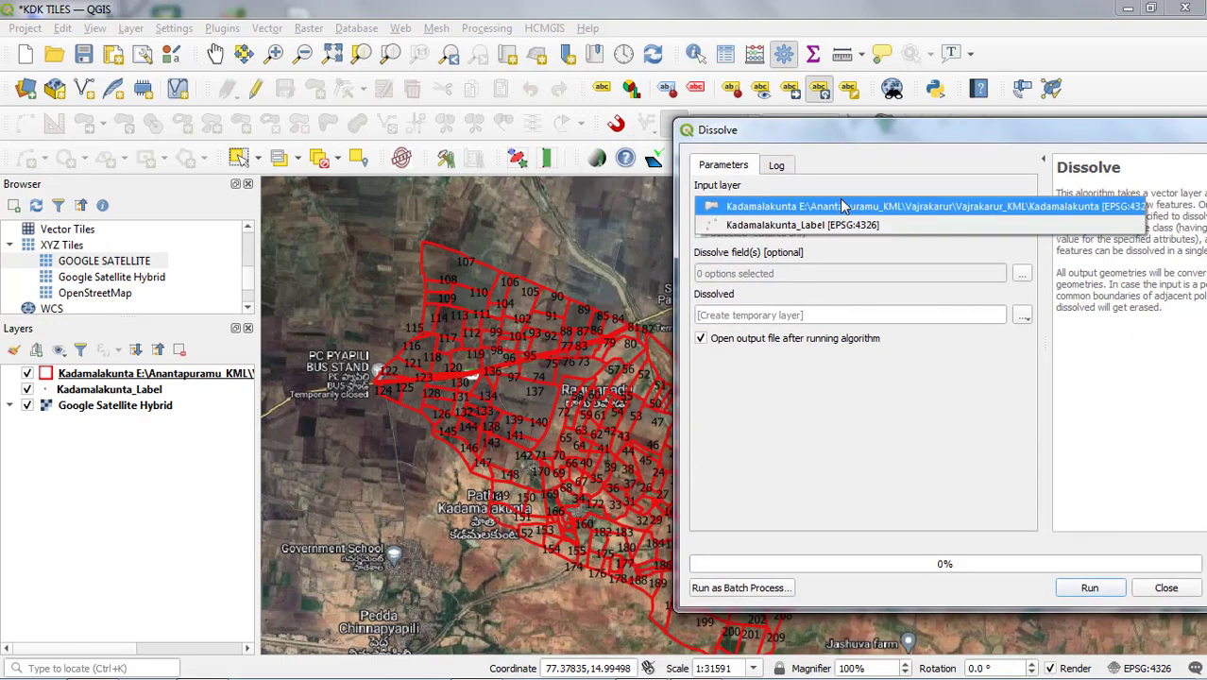
pyautogui.click(735, 209)
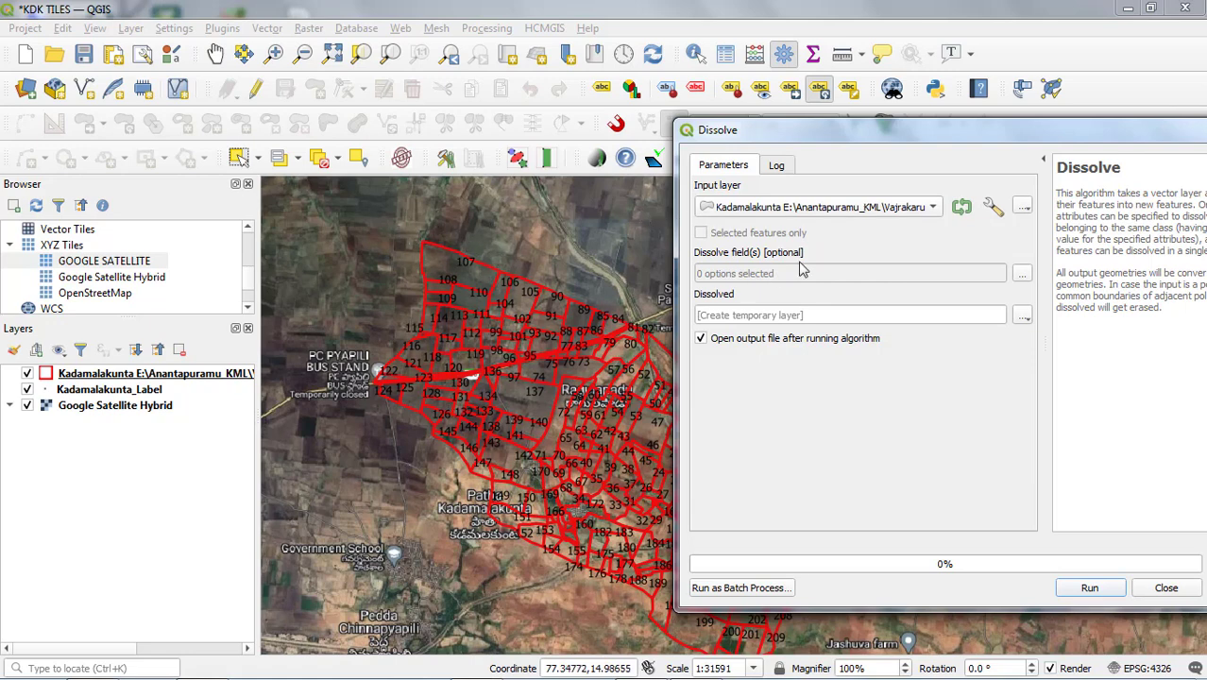
pyautogui.click(1021, 274)
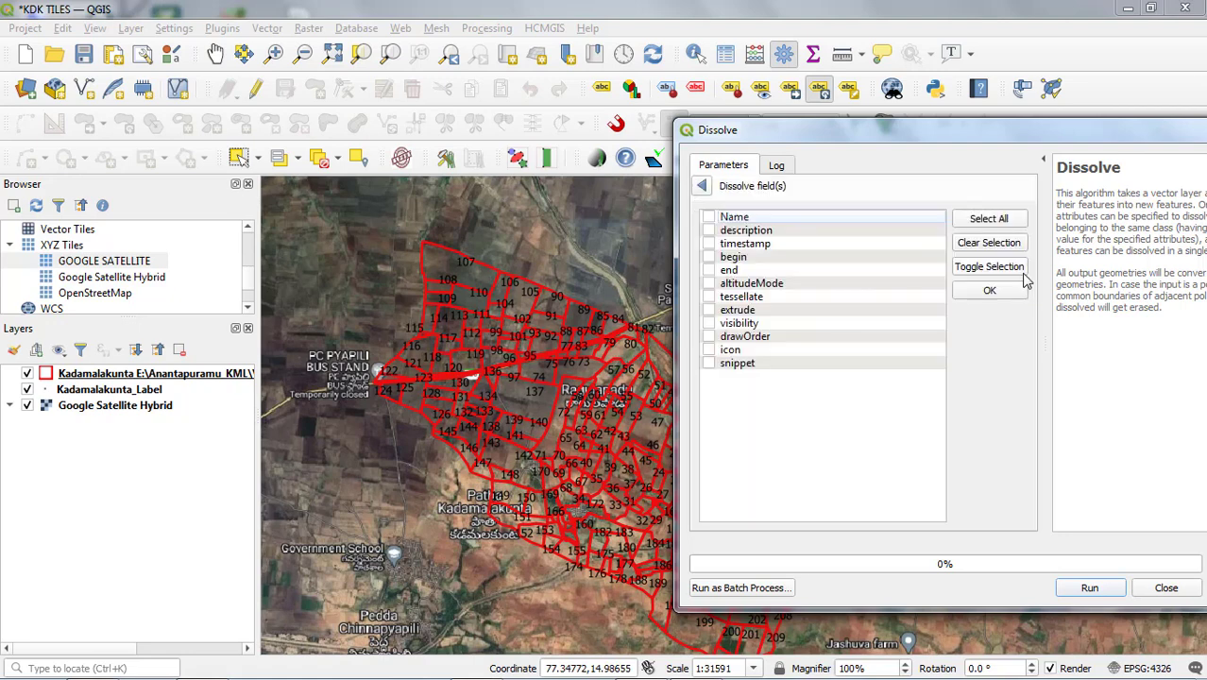
pyautogui.click(701, 185)
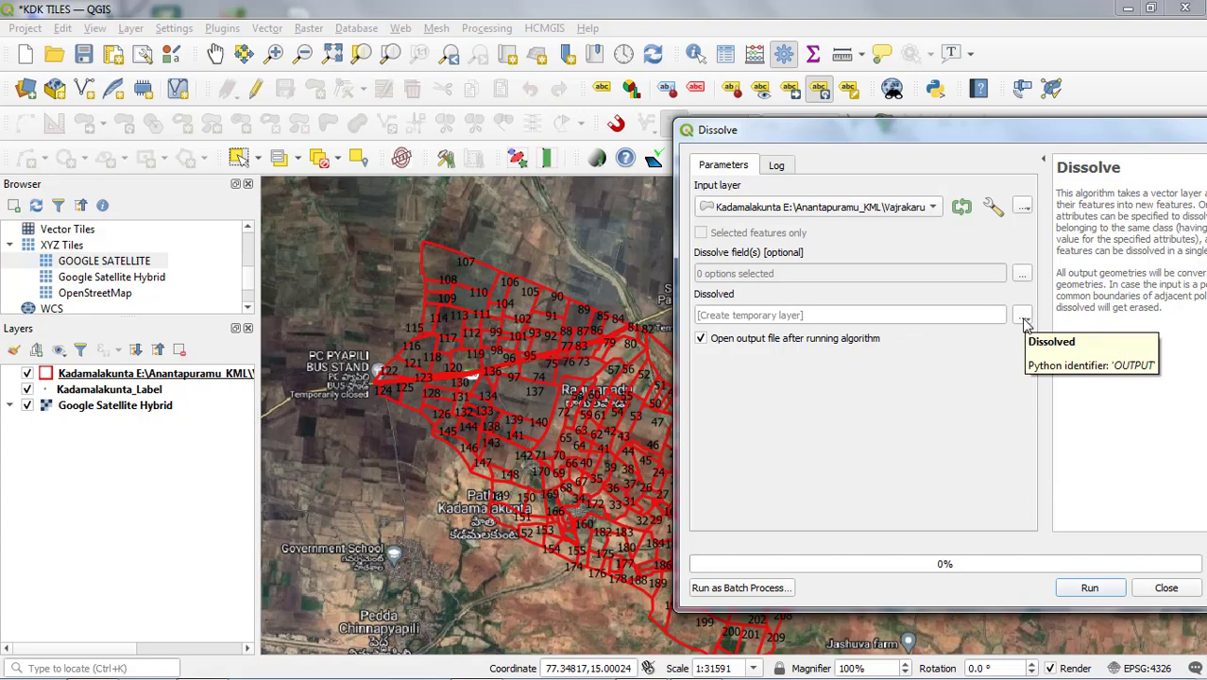
# Save the dissolved output as the shapefile DISSOLVE in the GOOGLE TILES folder, run the algorithm and close its dialog.
pyautogui.click(1024, 318)
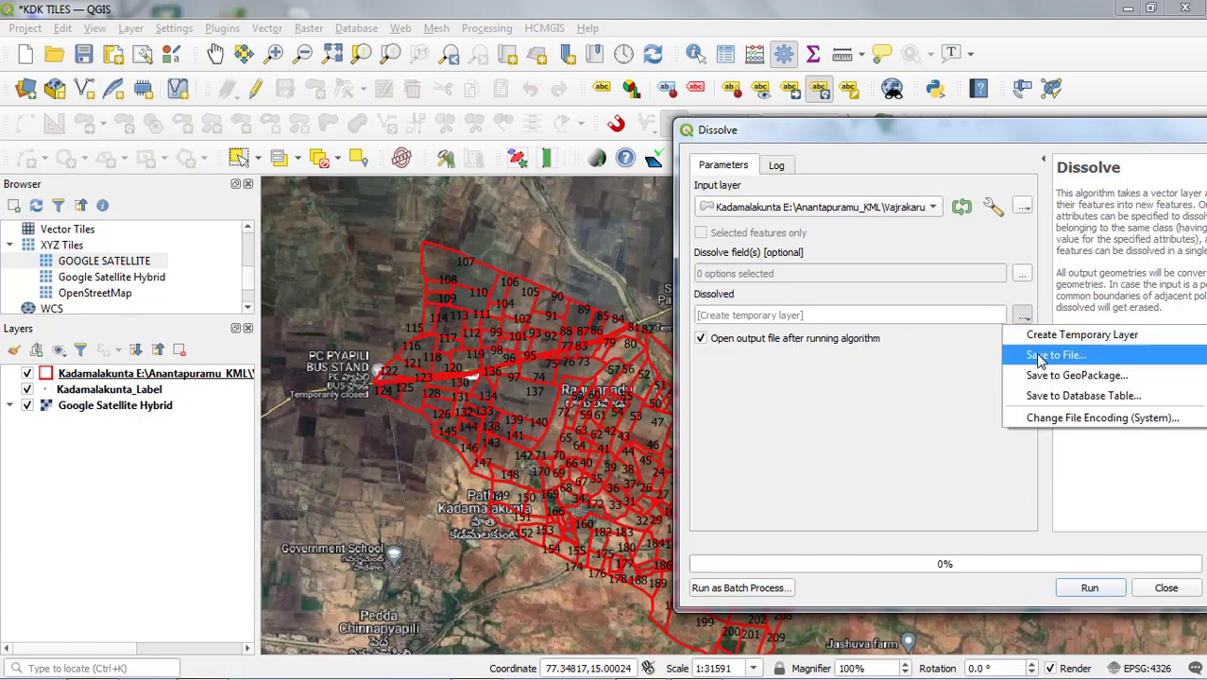
pyautogui.click(1039, 358)
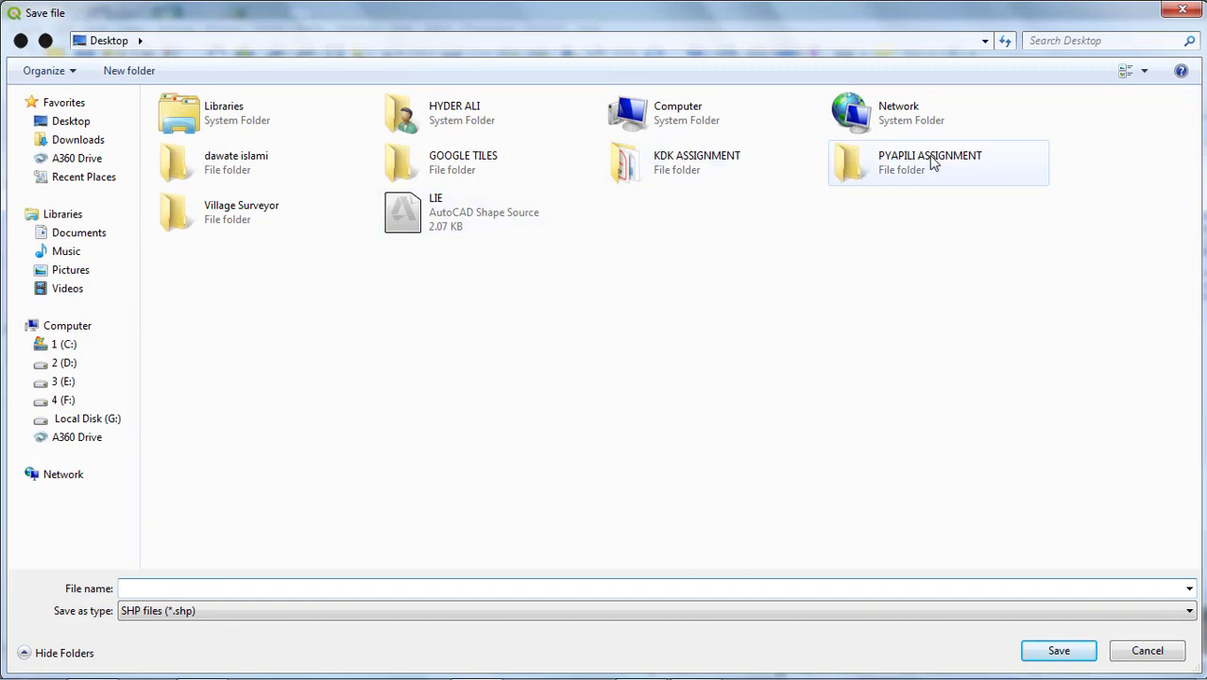
pyautogui.doubleClick(451, 168)
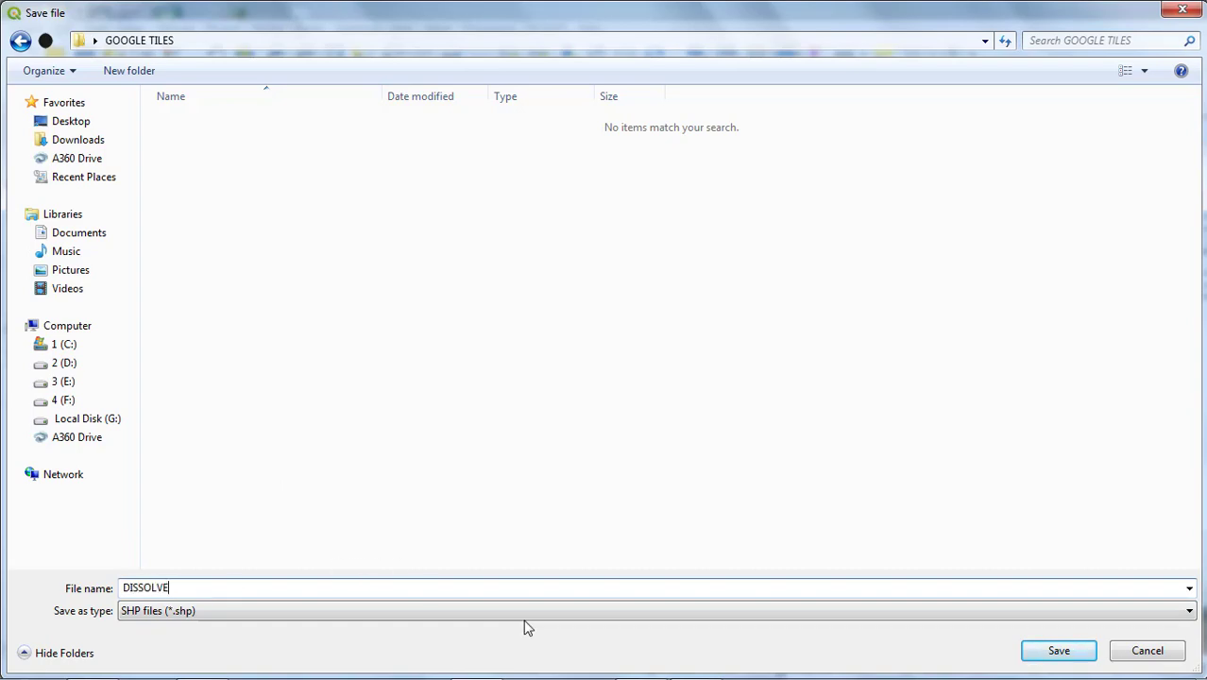
pyautogui.click(1048, 650)
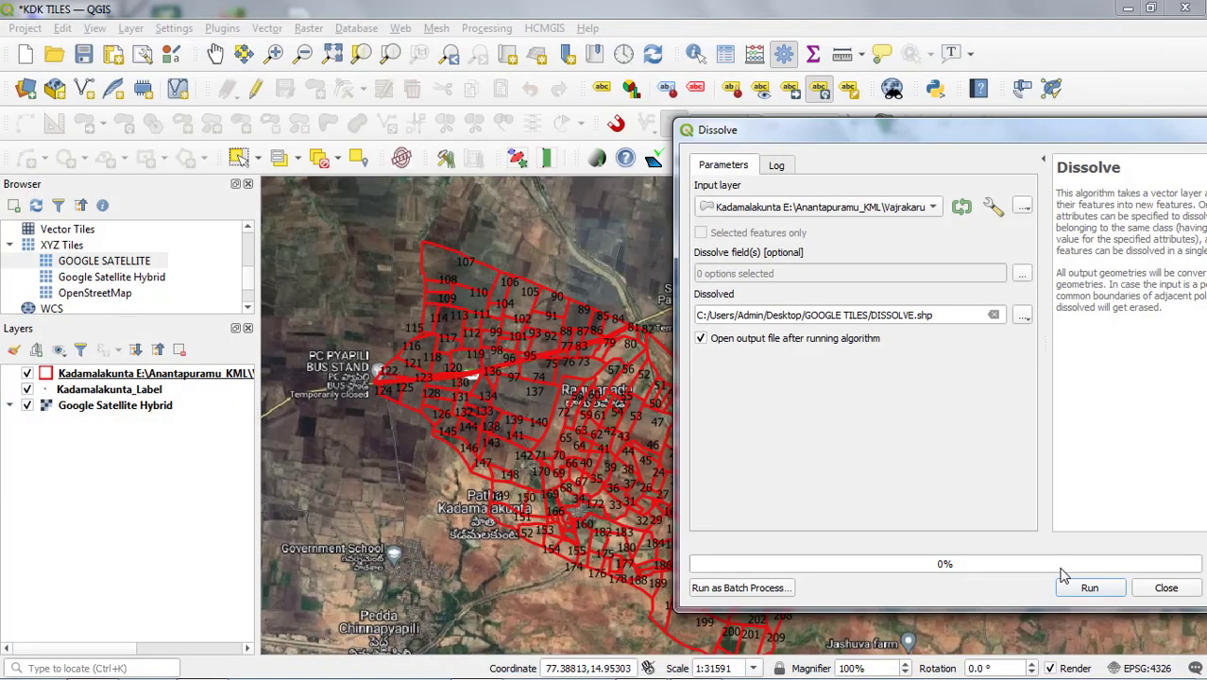
pyautogui.click(1089, 590)
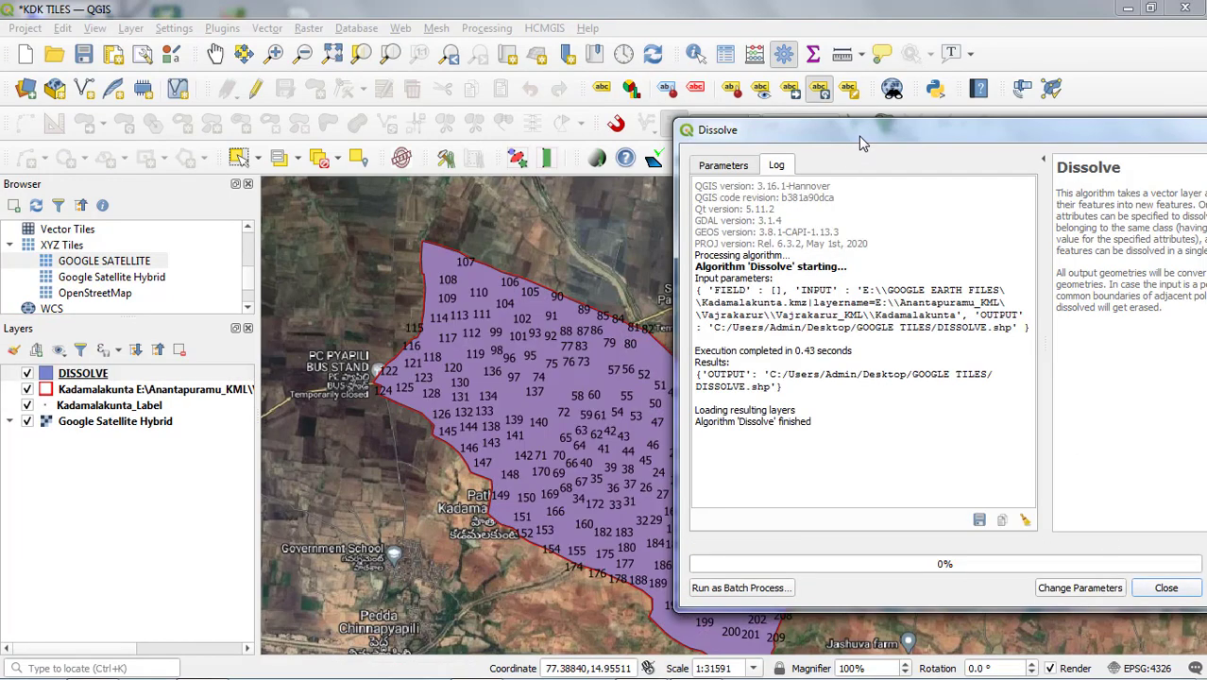
pyautogui.moveTo(862, 142); pyautogui.dragTo(615, 141)
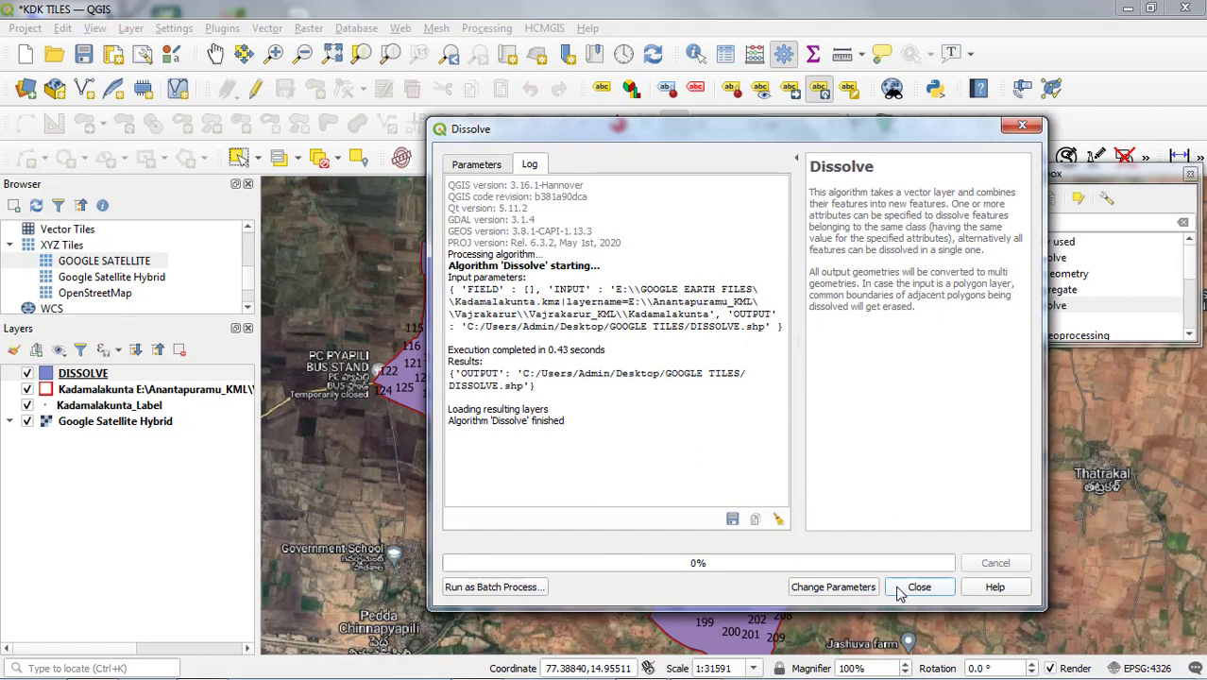
pyautogui.click(916, 587)
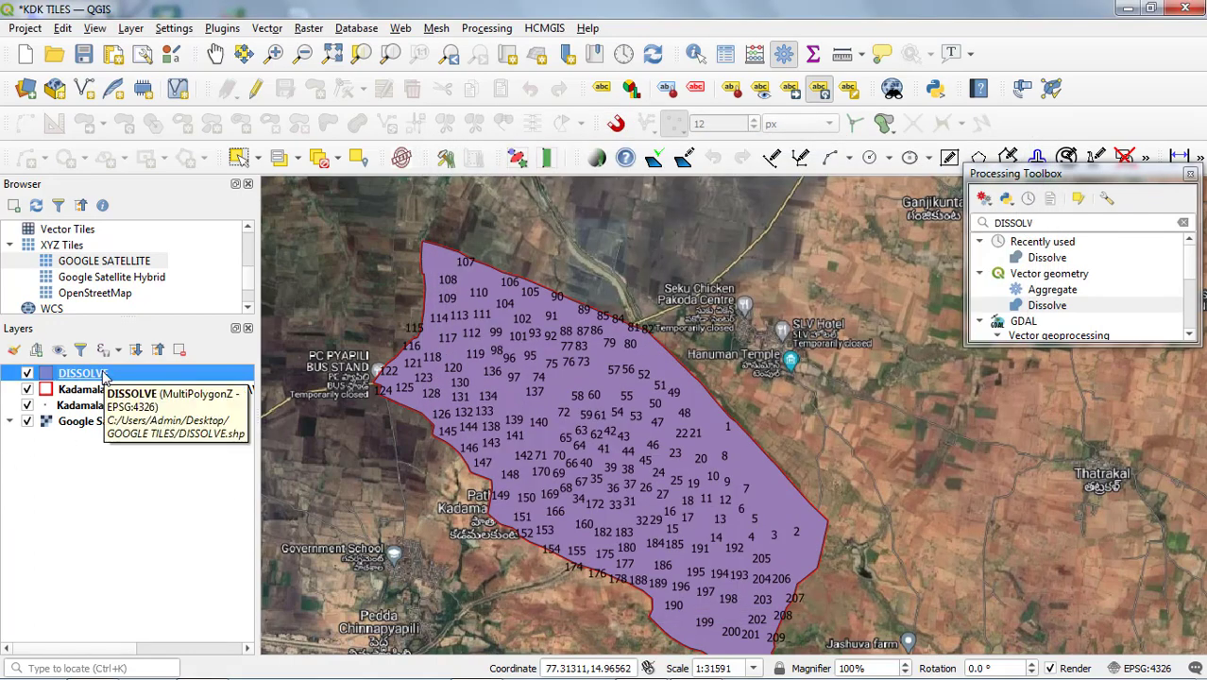
# Change the DISSOLVE layer's symbol layer type from Simple Fill to Outline: Simple Line.
pyautogui.doubleClick(106, 375)
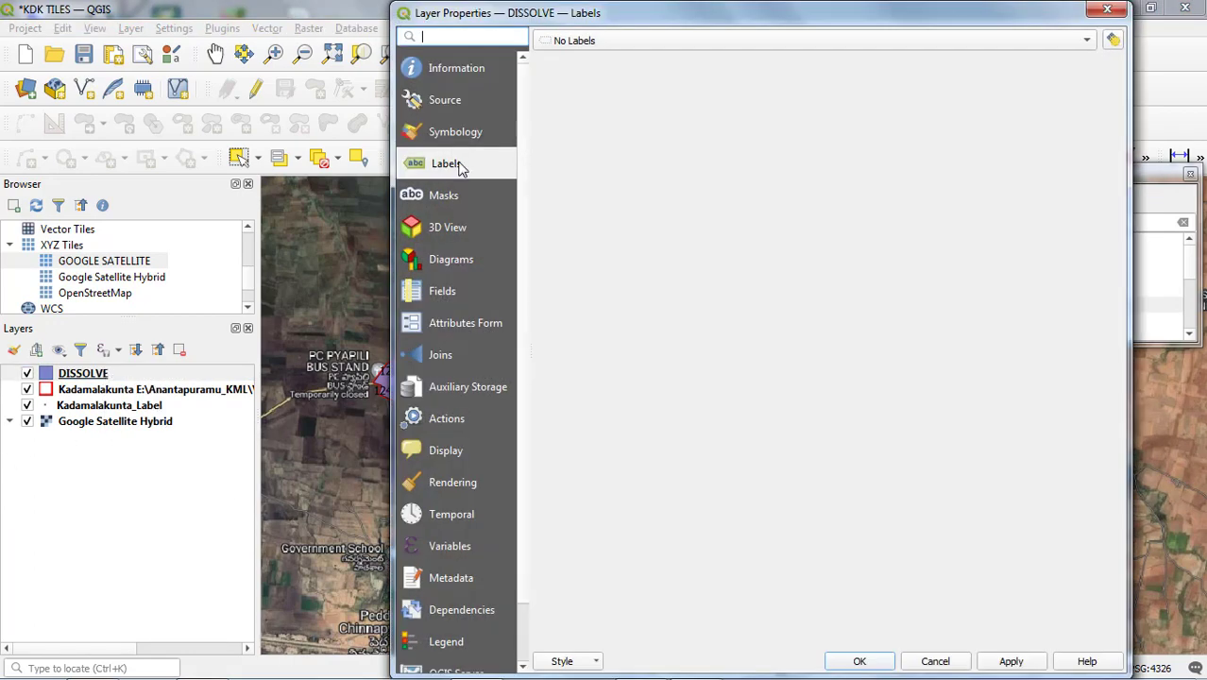
pyautogui.click(462, 140)
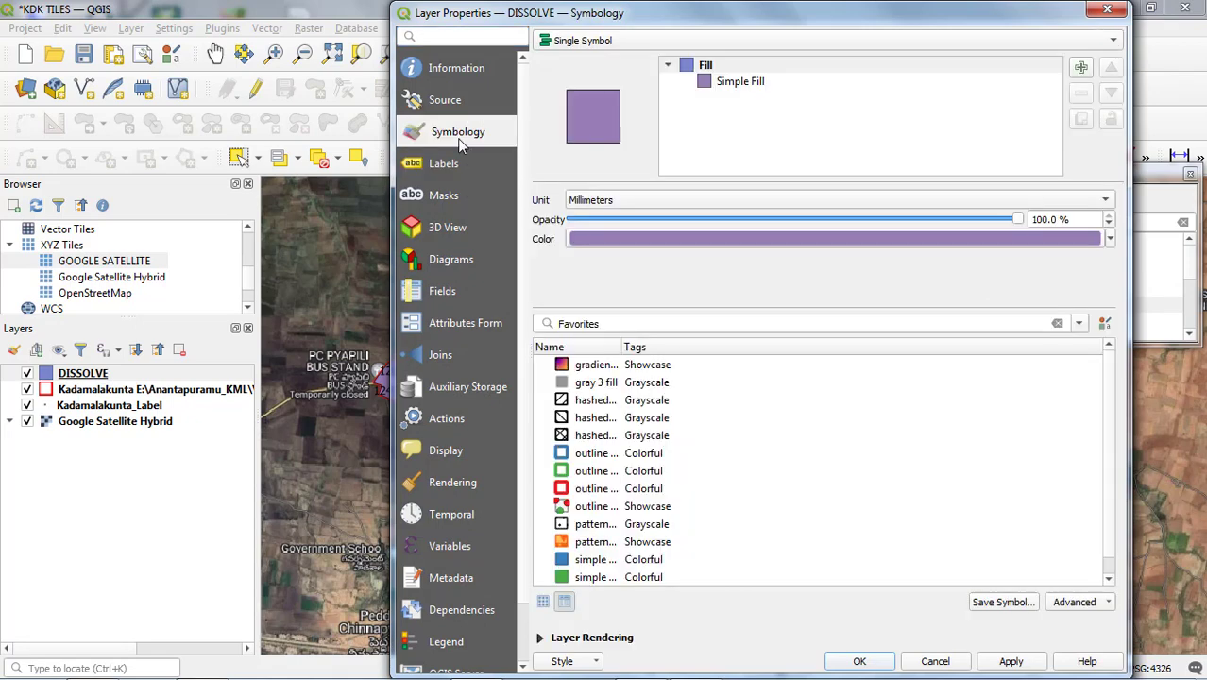
pyautogui.click(732, 83)
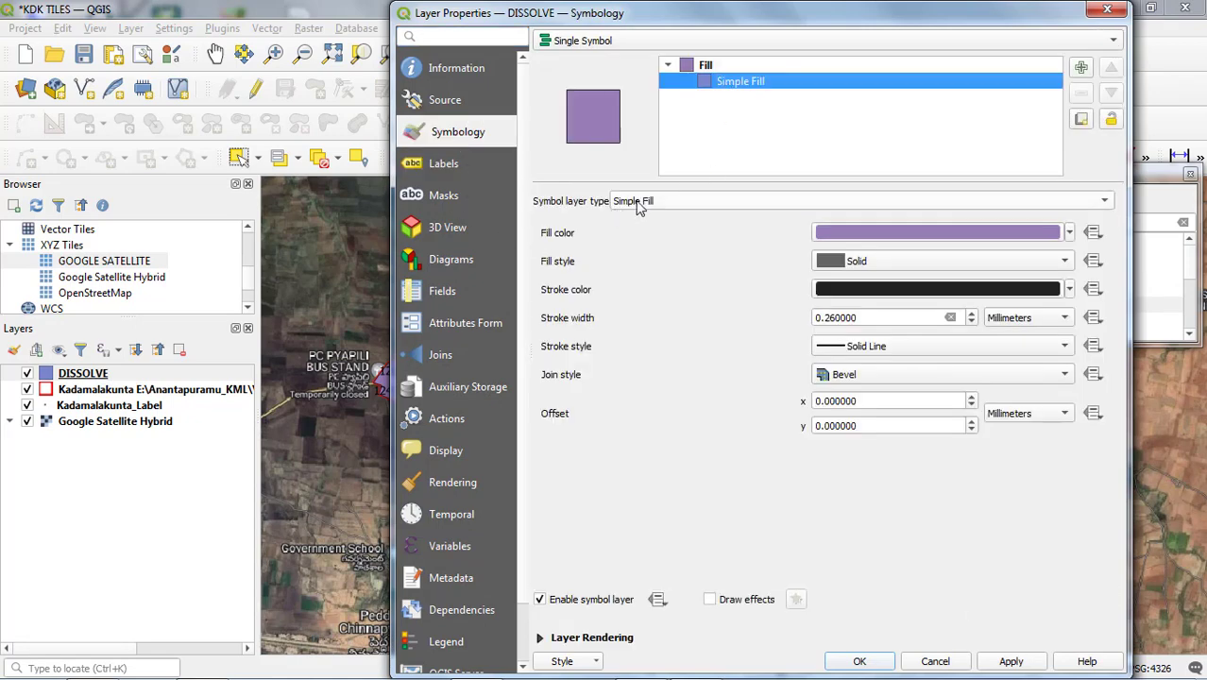
pyautogui.click(642, 210)
pyautogui.click(662, 276)
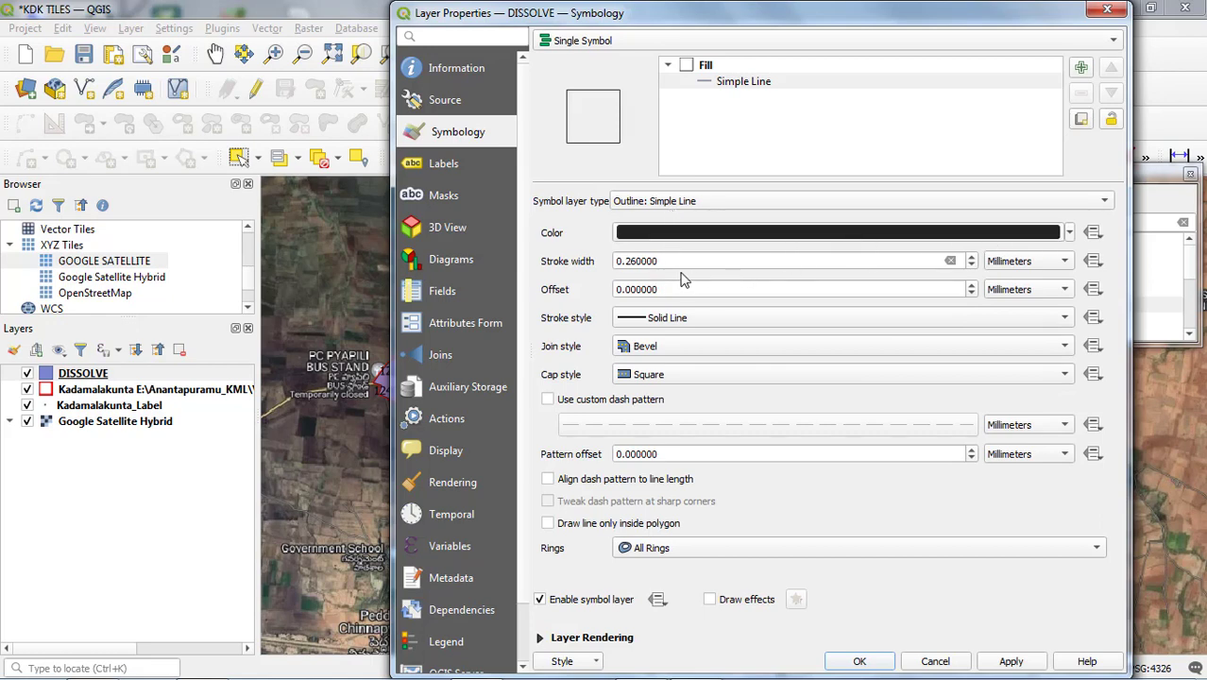
# Set the DISSOLVE outline's stroke width to 1.5 millimetres and apply the layer style.
pyautogui.moveTo(663, 261); pyautogui.dragTo(622, 263)
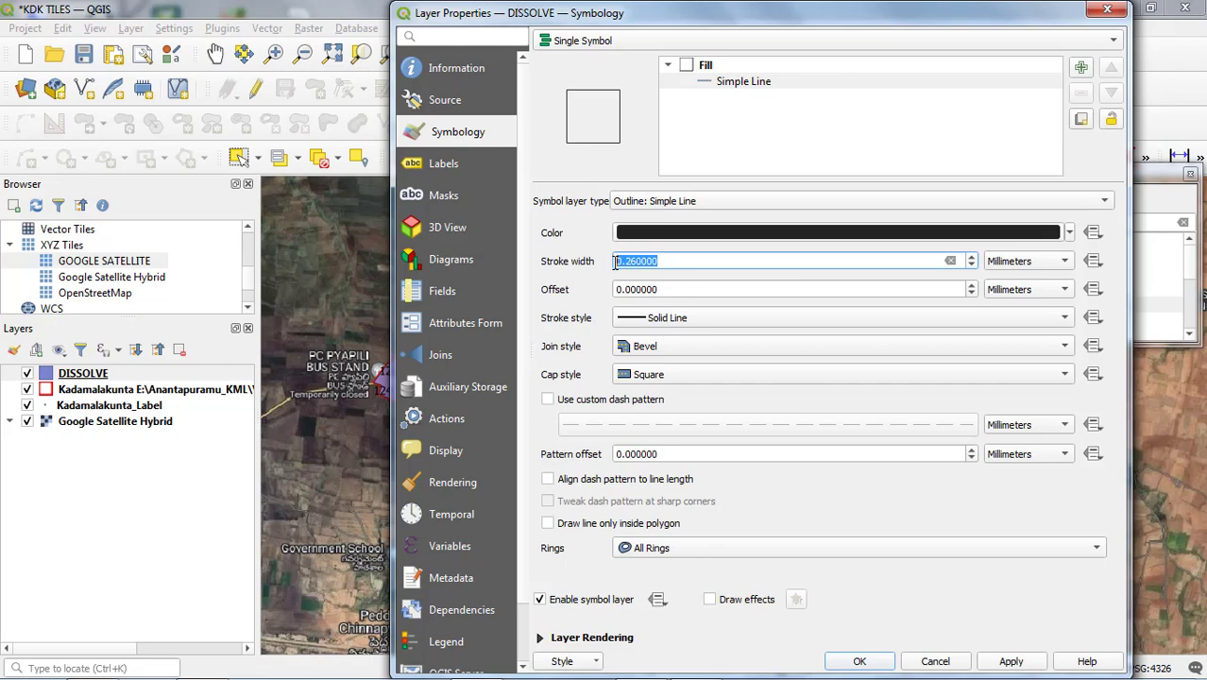
pyautogui.write('1')
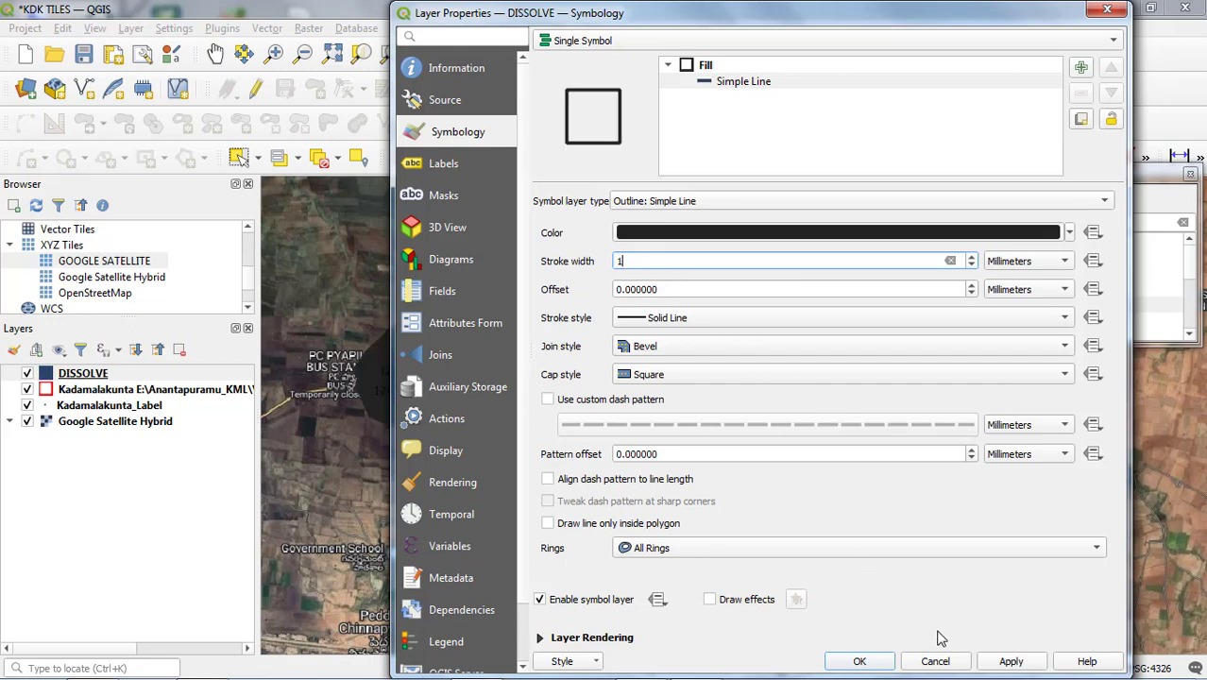
pyautogui.write('.5')
pyautogui.click(1009, 663)
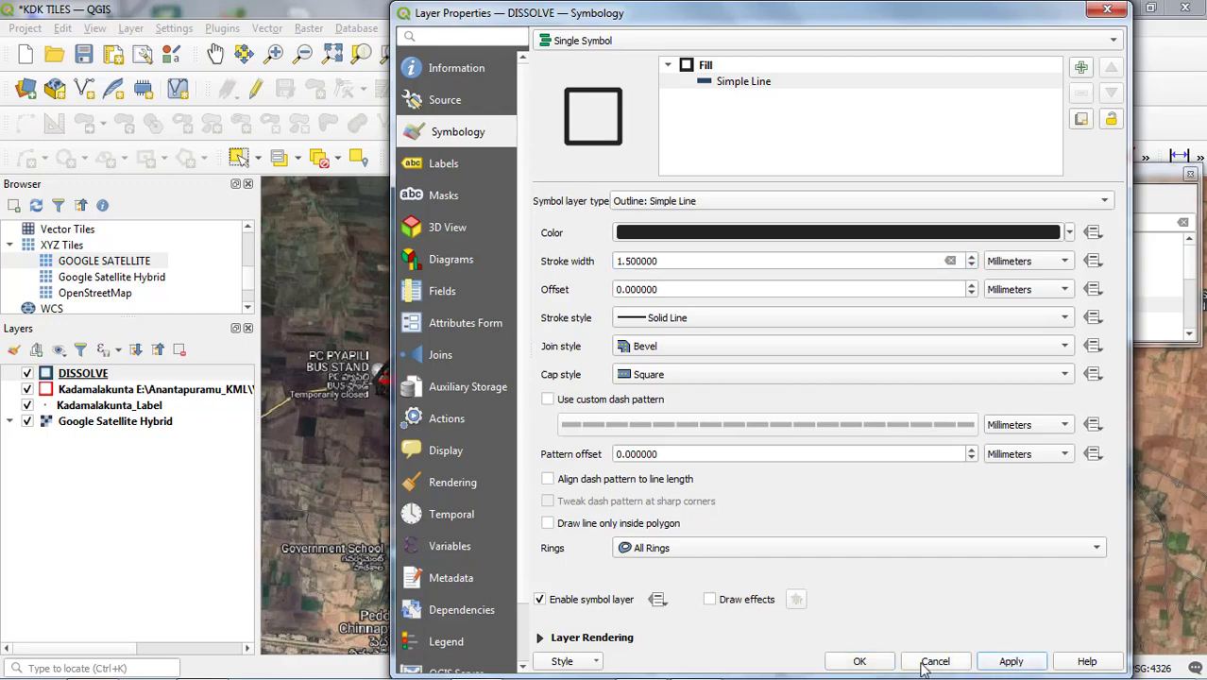
pyautogui.click(859, 661)
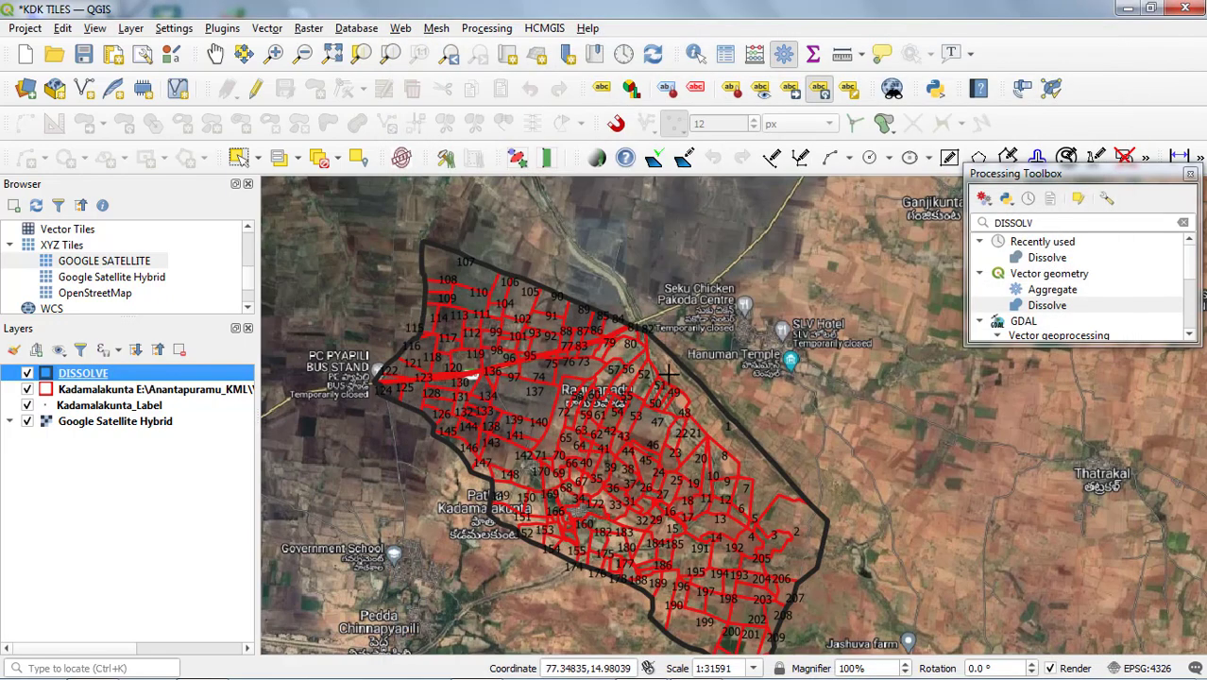
# Search the processing algorithms for "CREATE GRID" and open the Create grid algorithm.
pyautogui.scroll(2, 667, 376)
pyautogui.scroll(-2, 680, 359)
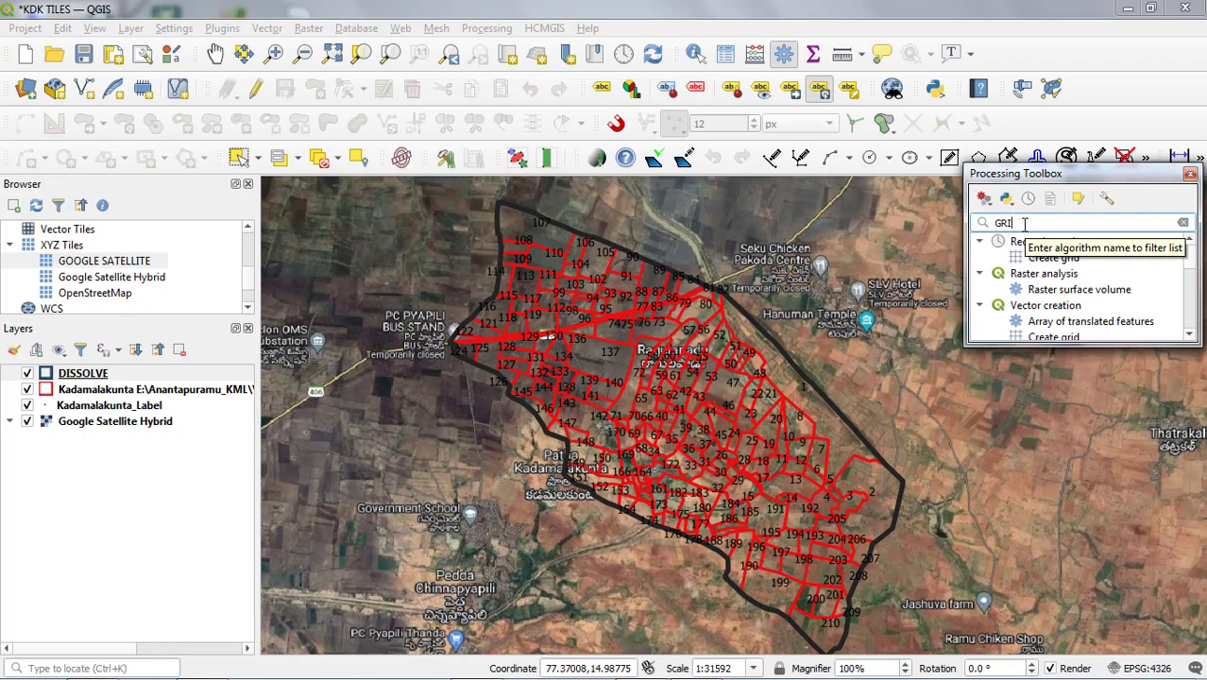
pyautogui.press('BackSpace')
pyautogui.press('BackSpace')
pyautogui.press('BackSpace')
pyautogui.write('CRE')
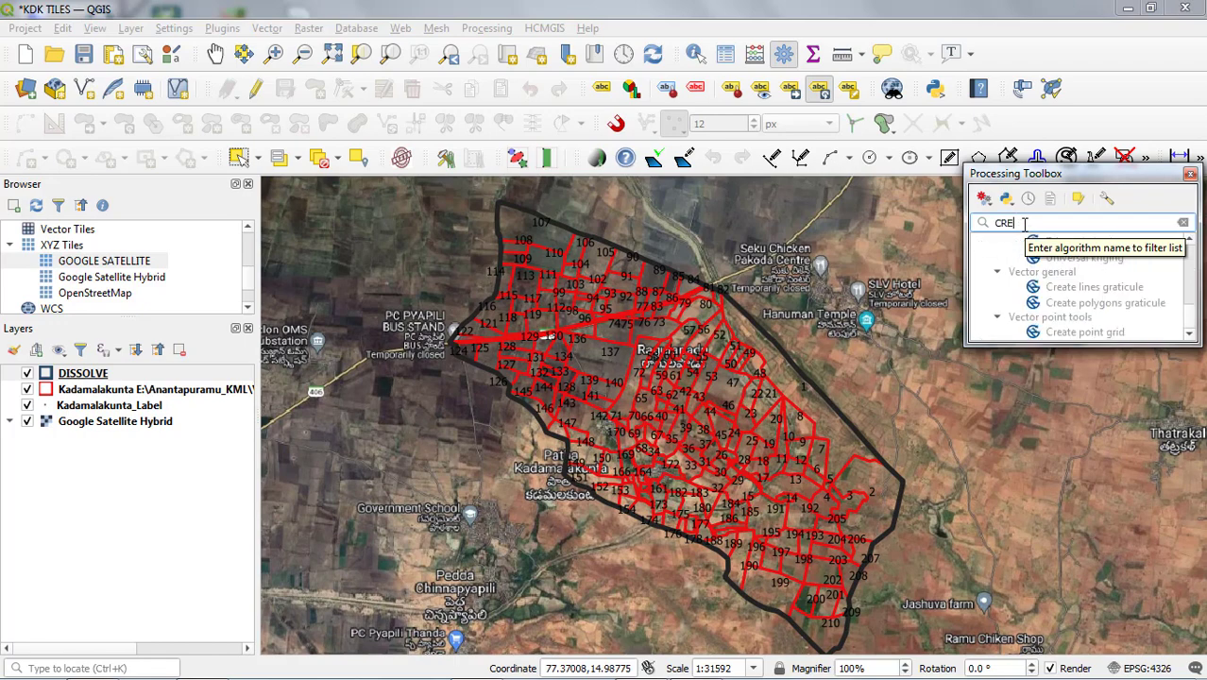
pyautogui.write('ATE GRID')
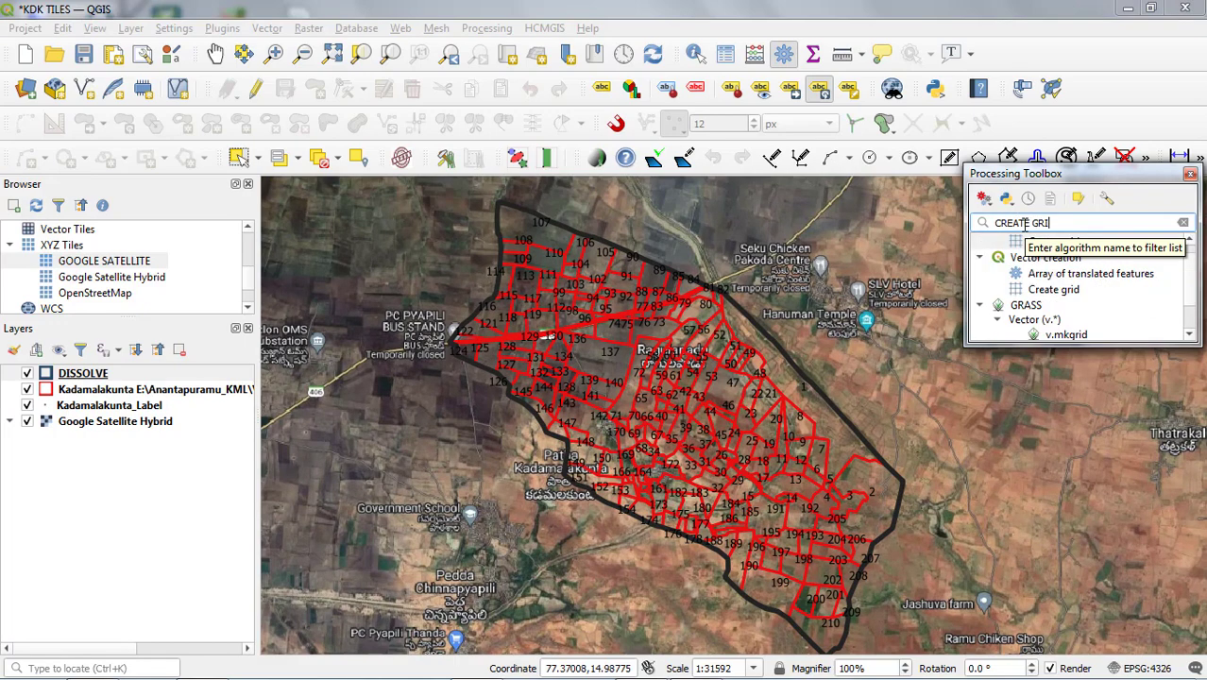
pyautogui.doubleClick(1081, 293)
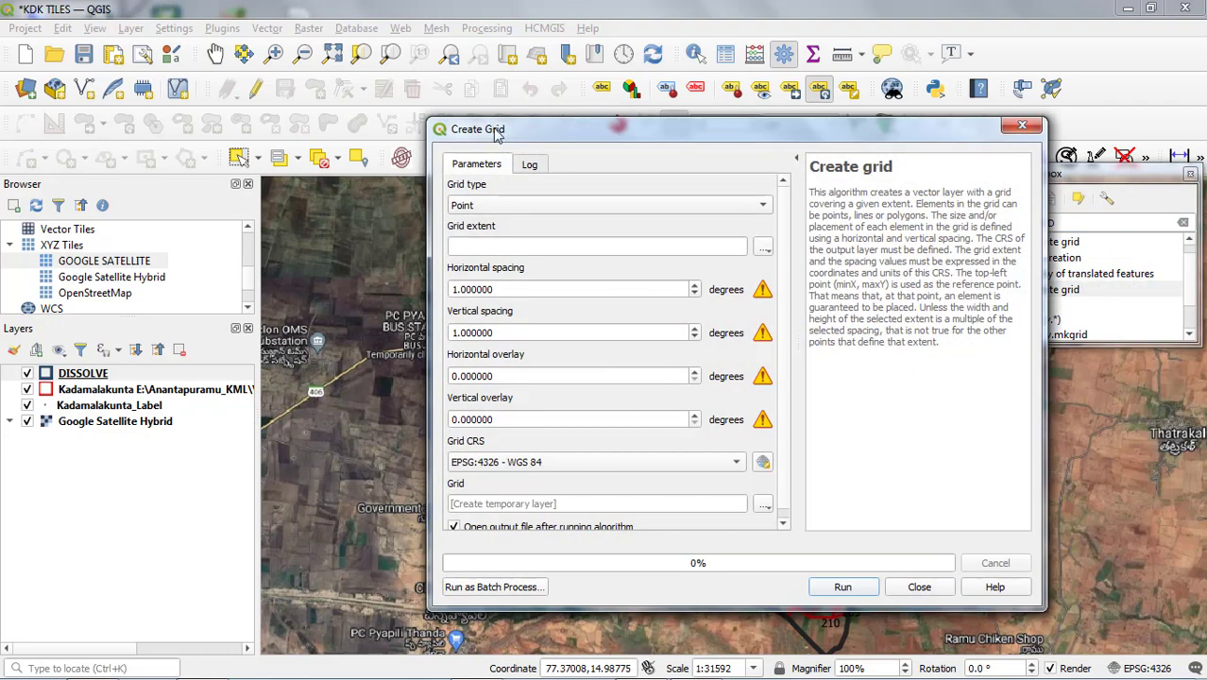
# Set the grid type to Rectangle (Polygon) and calculate the grid extent from the DISSOLVE layer.
pyautogui.moveTo(497, 135); pyautogui.dragTo(538, 119)
pyautogui.click(536, 191)
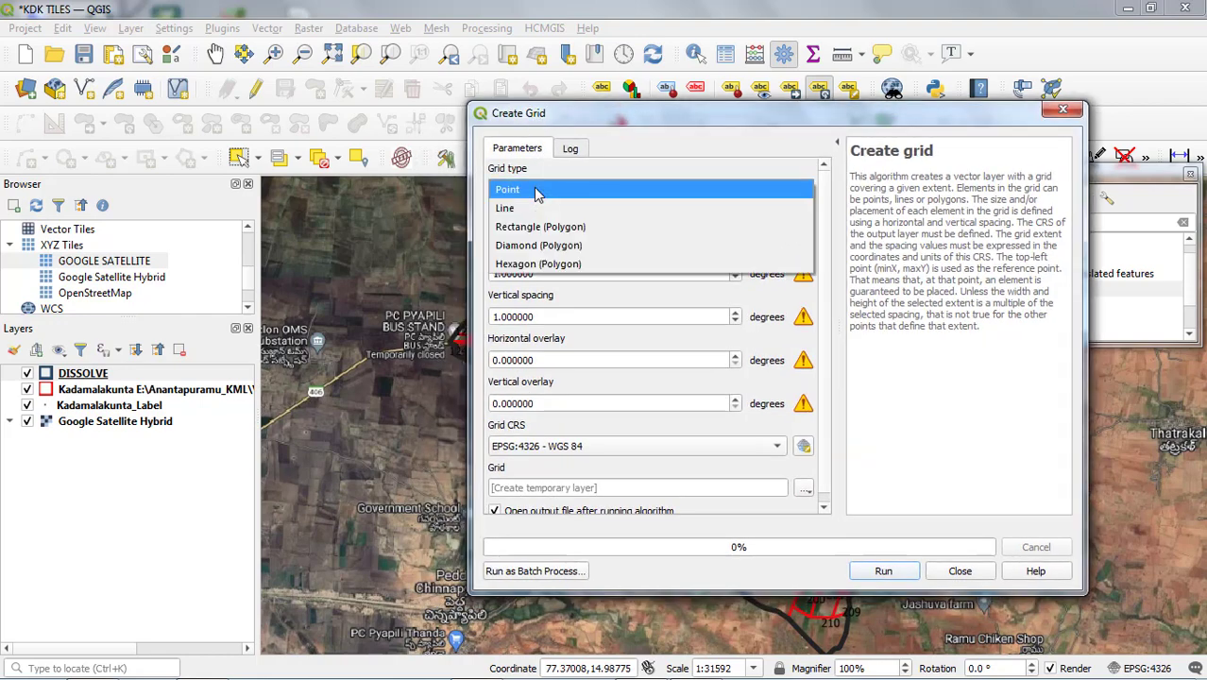
pyautogui.click(539, 228)
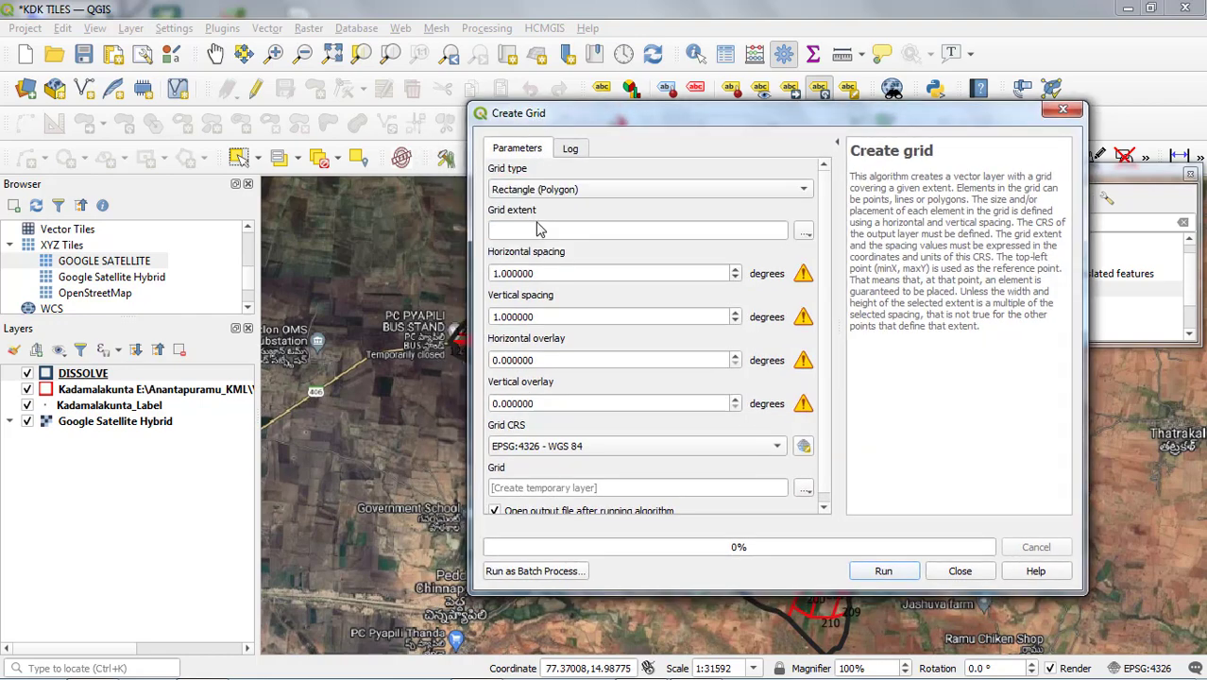
pyautogui.click(803, 231)
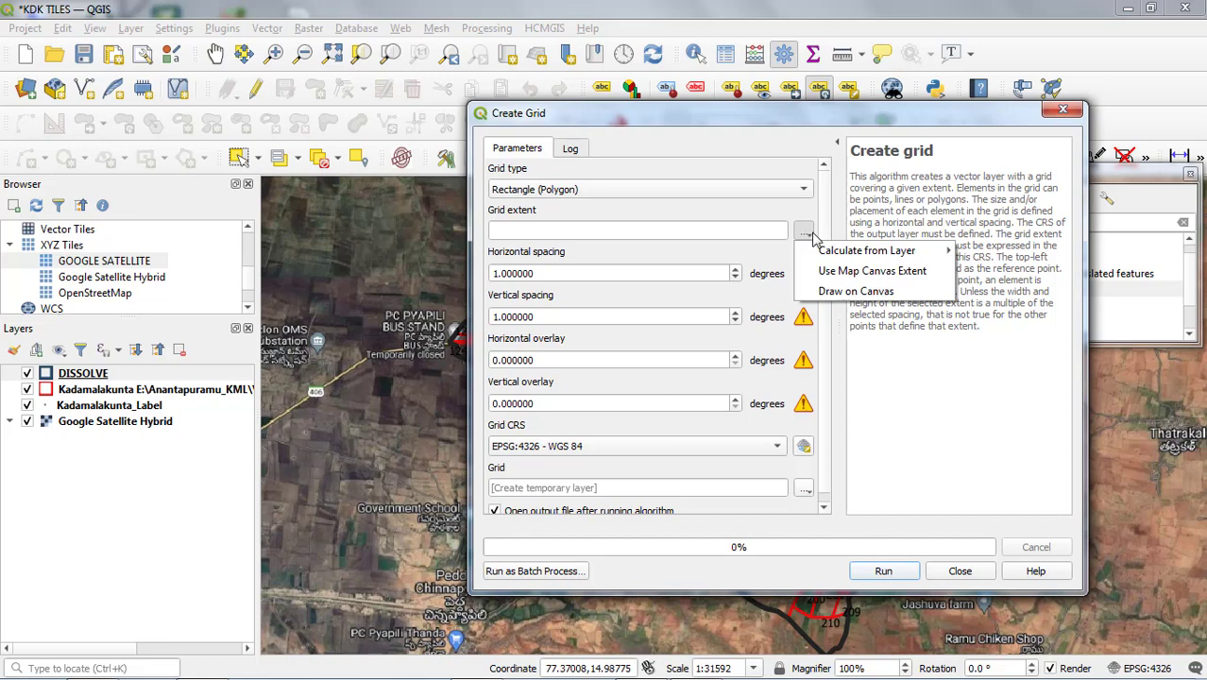
pyautogui.moveTo(836, 250)
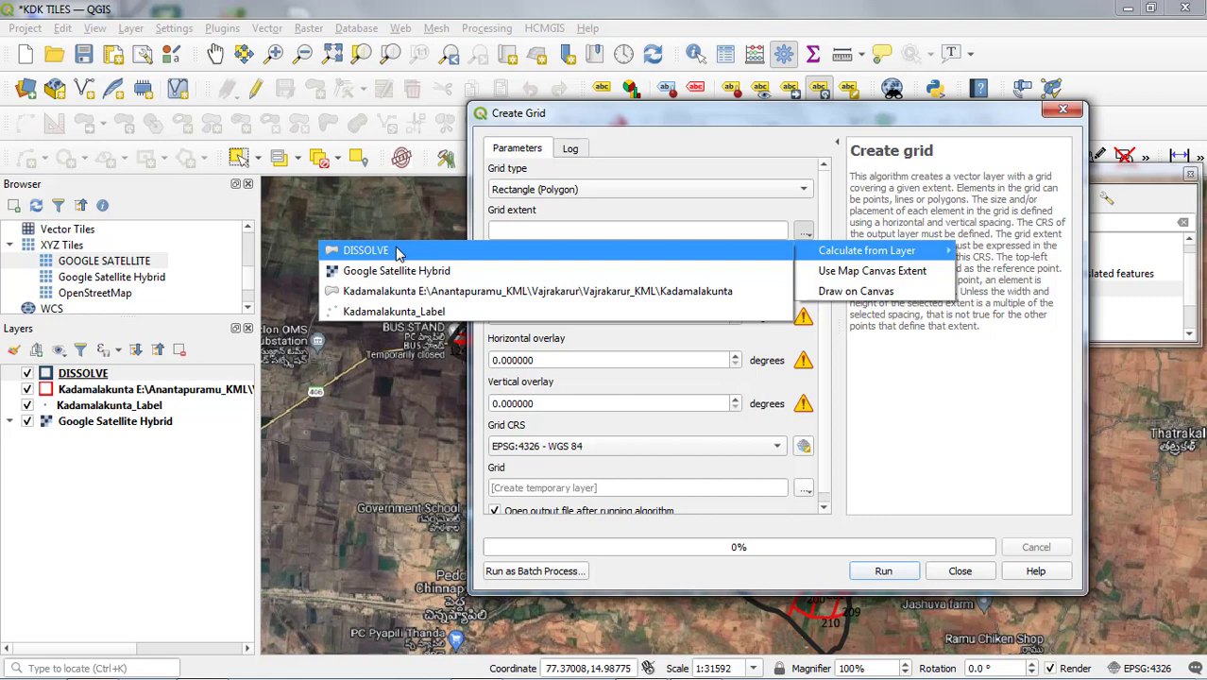
pyautogui.click(396, 253)
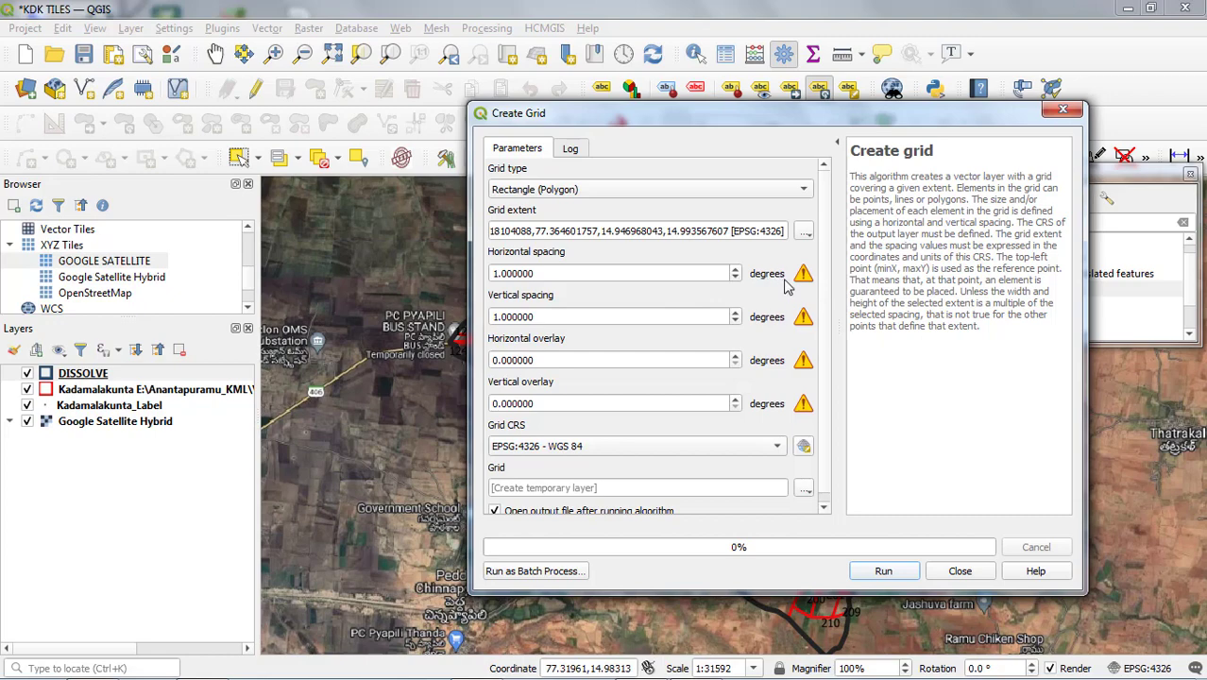
# Set the grid CRS to WGS 84 / UTM zone 43N (EPSG:32643).
pyautogui.click(803, 448)
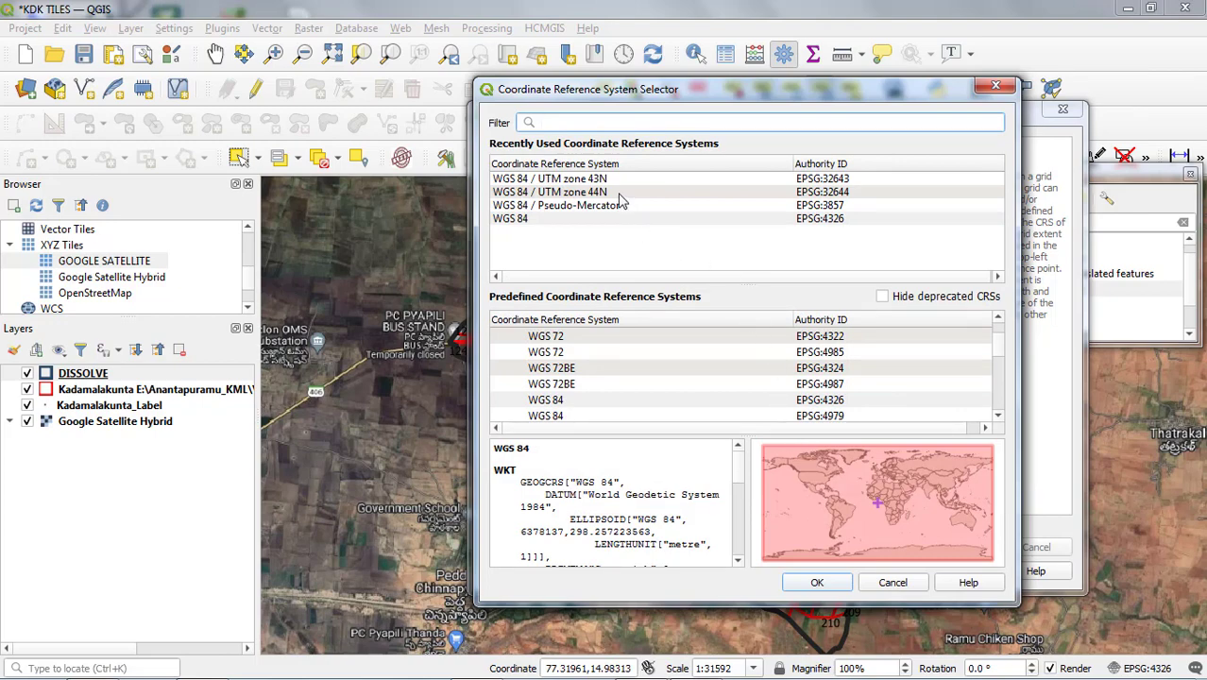
pyautogui.click(607, 179)
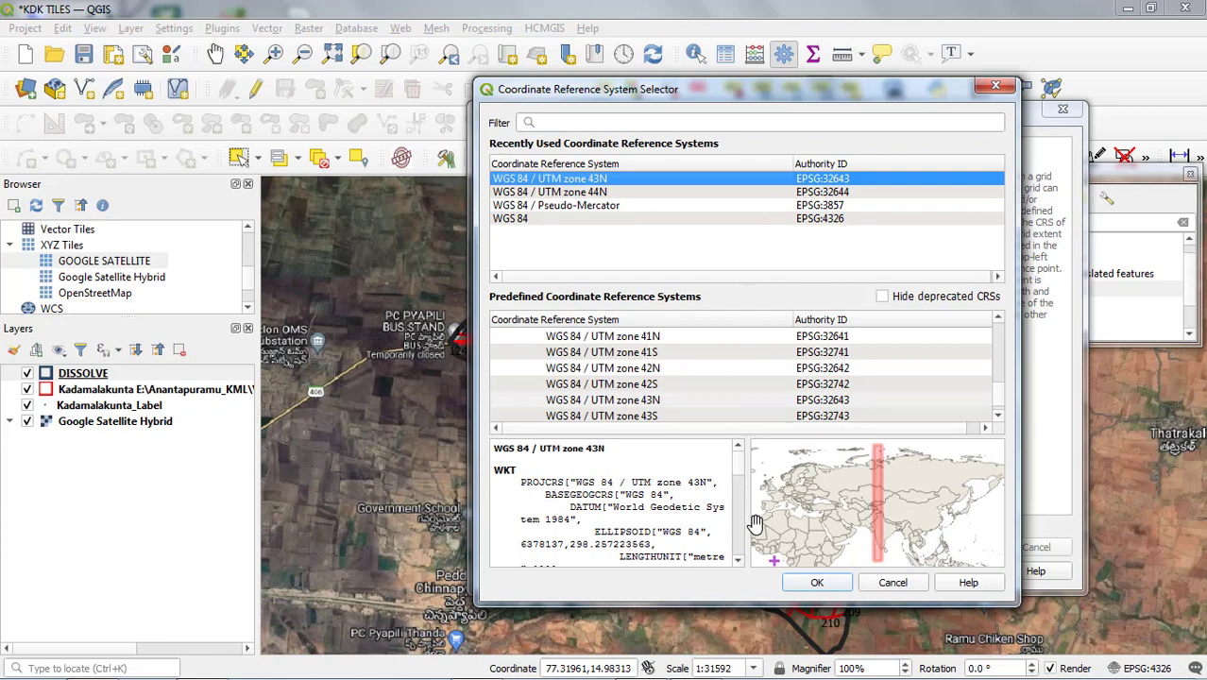
pyautogui.click(814, 584)
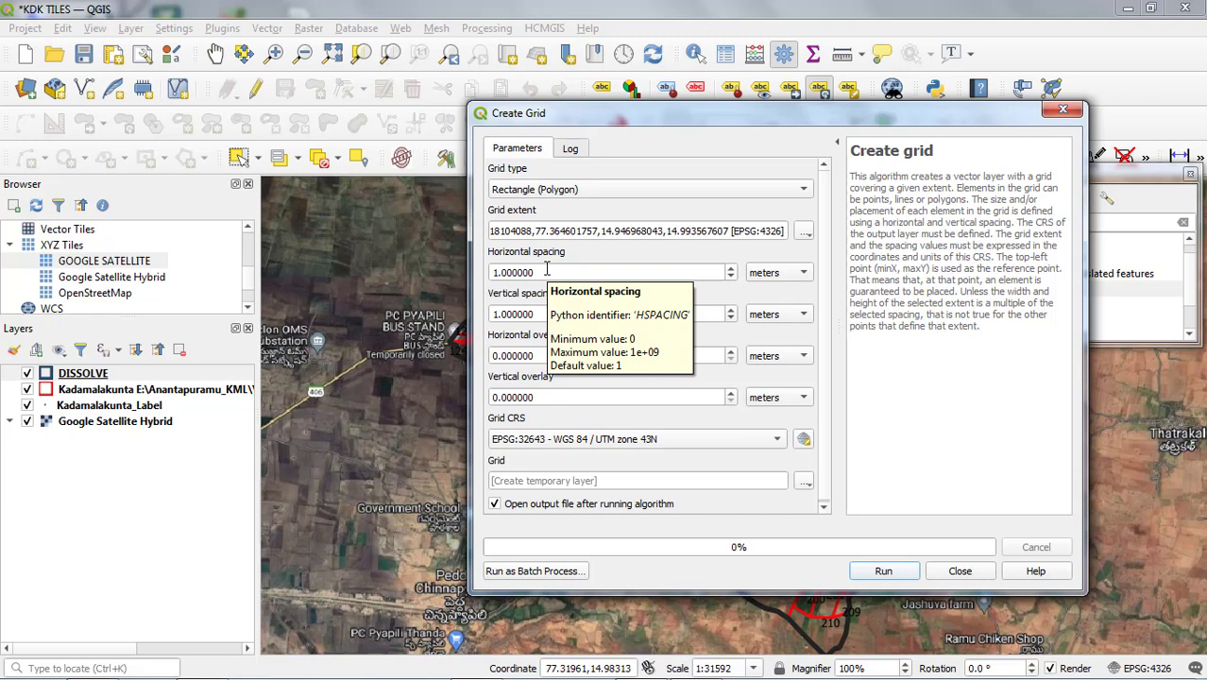
# Set the grid's horizontal spacing to 801 meters and its vertical spacing to 600 meters.
pyautogui.moveTo(537, 274); pyautogui.dragTo(492, 274)
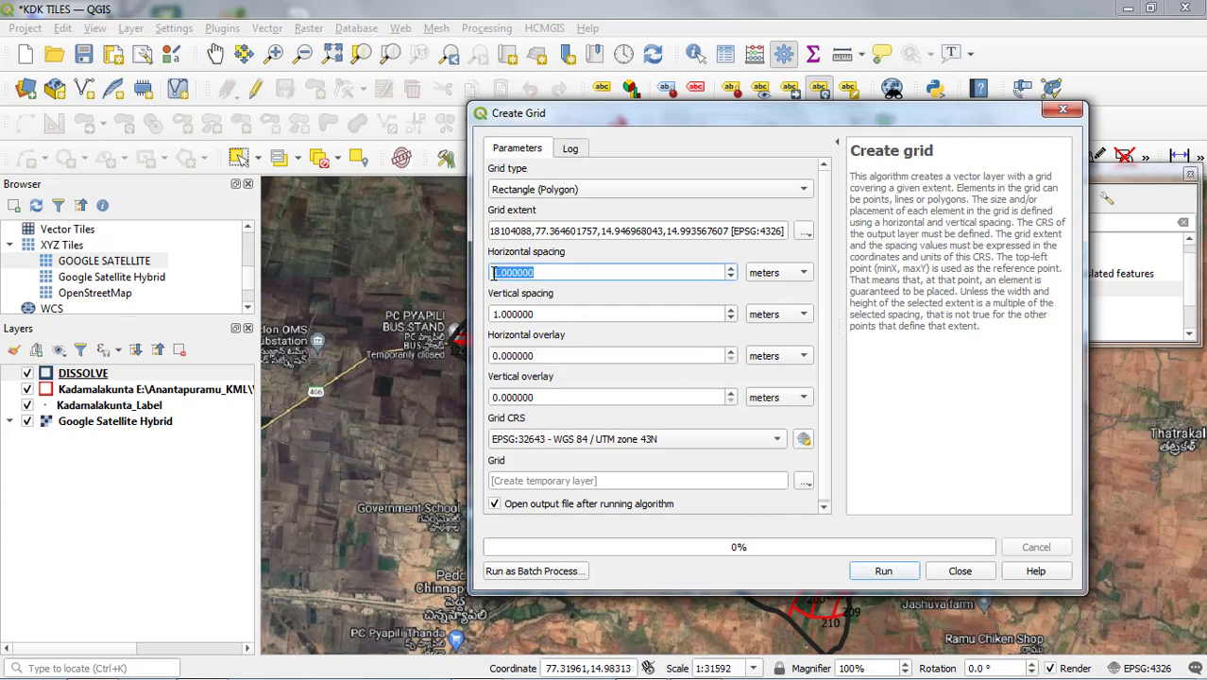
pyautogui.write('501')
pyautogui.press('Return')
pyautogui.moveTo(538, 313); pyautogui.dragTo(490, 318)
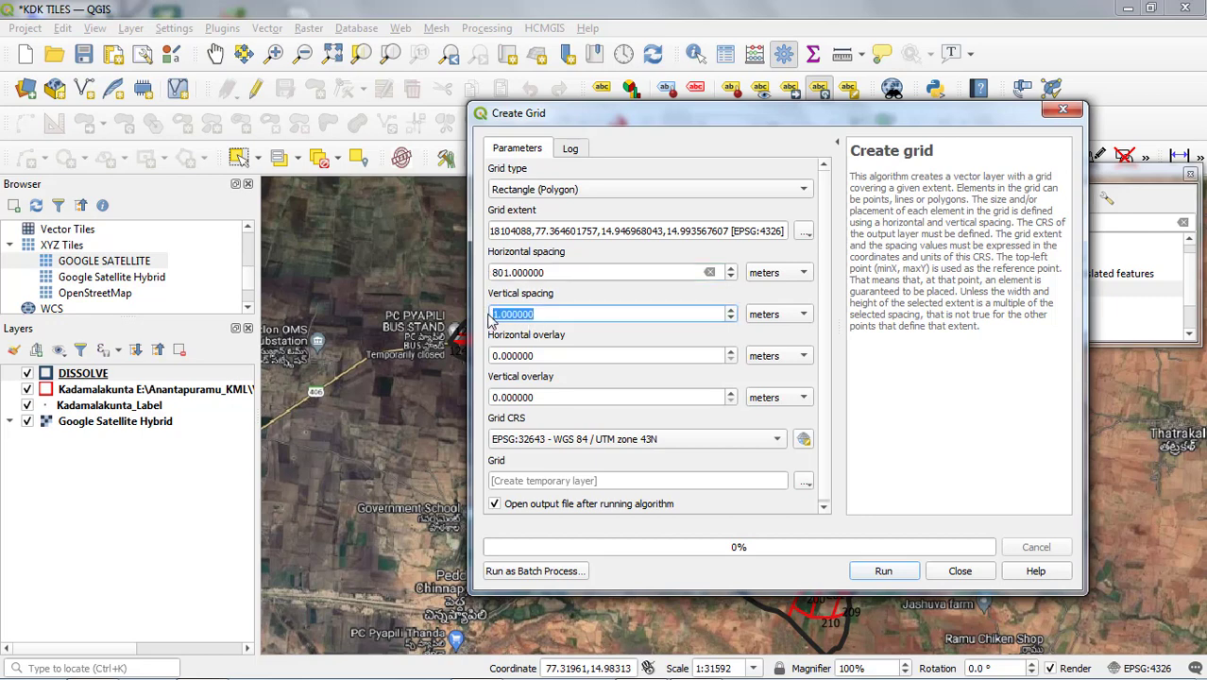
pyautogui.write('6')
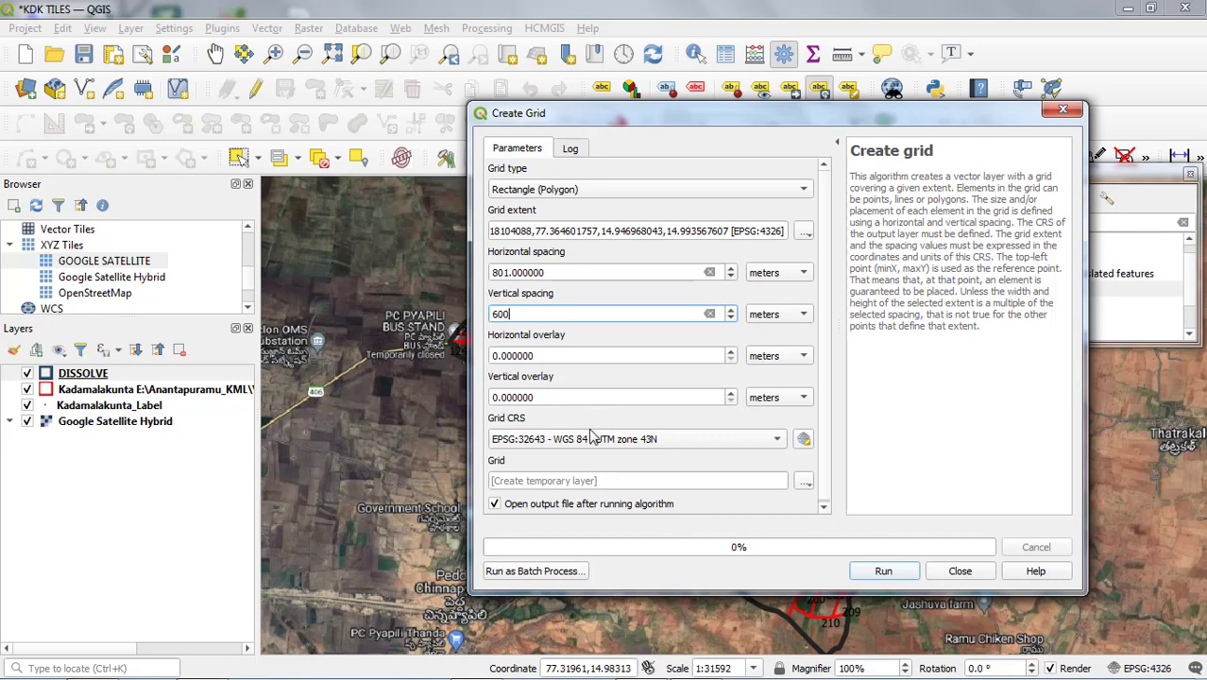
# Set the grid output to a shapefile named GRID in the GOOGLE TILES folder, run the algorithm and close its dialog.
pyautogui.click(803, 483)
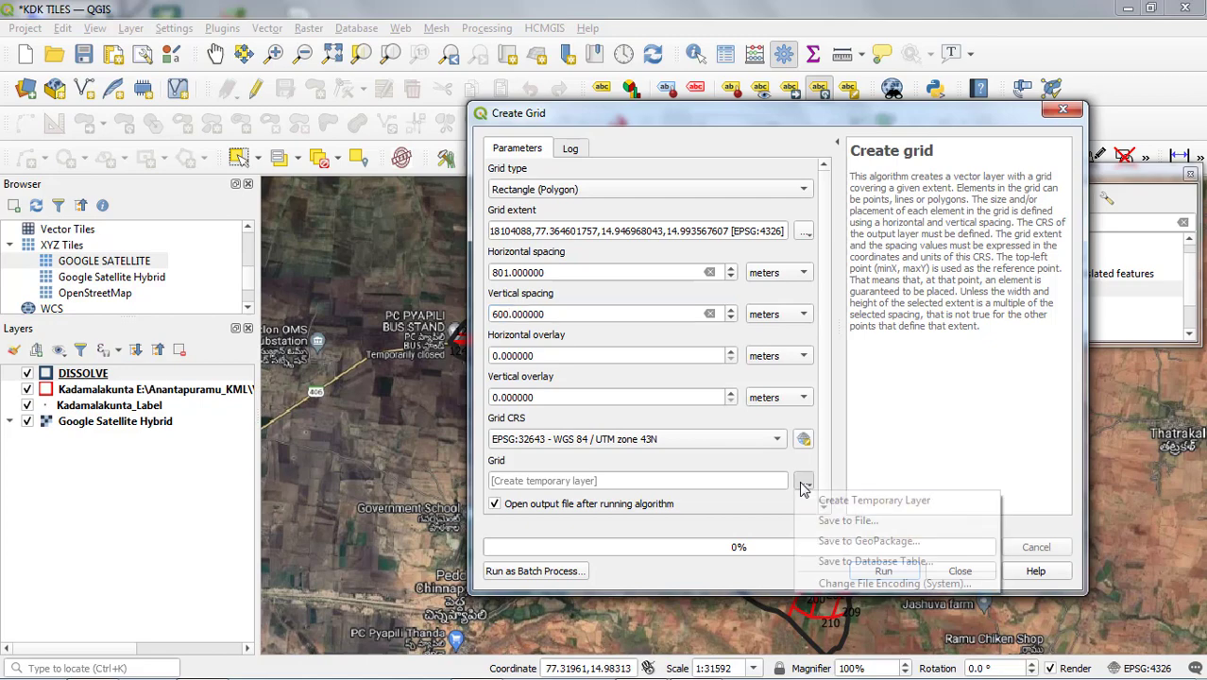
pyautogui.click(840, 522)
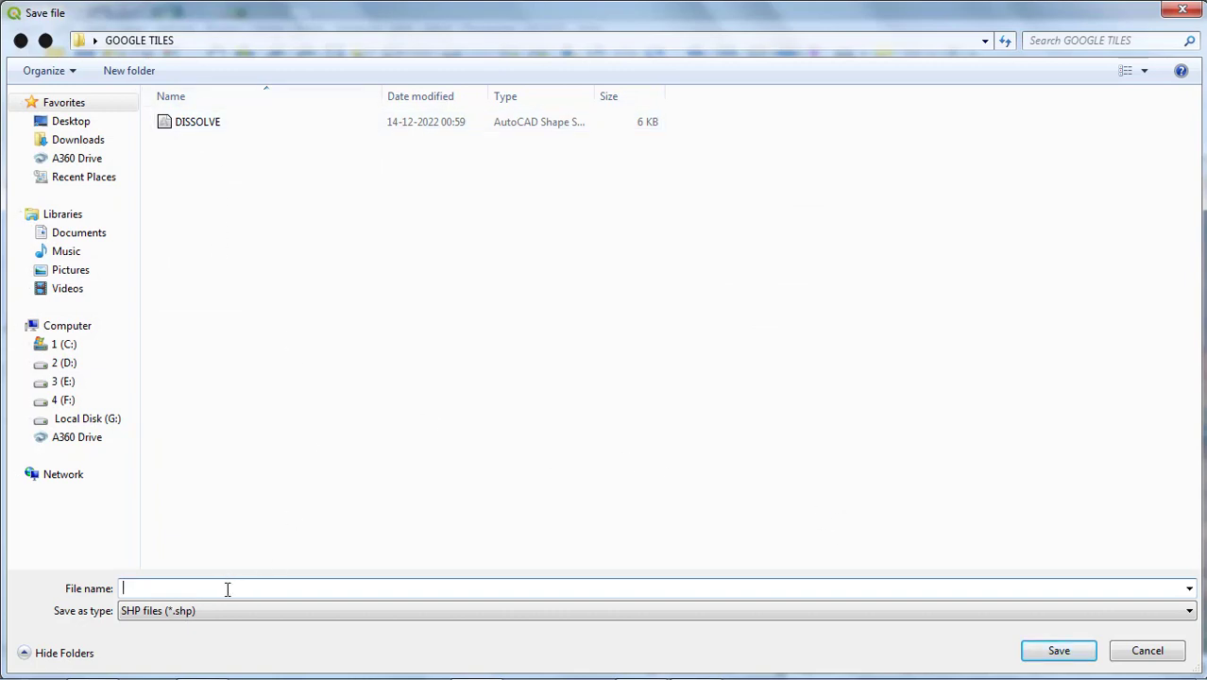
pyautogui.write('GRID')
pyautogui.click(1053, 650)
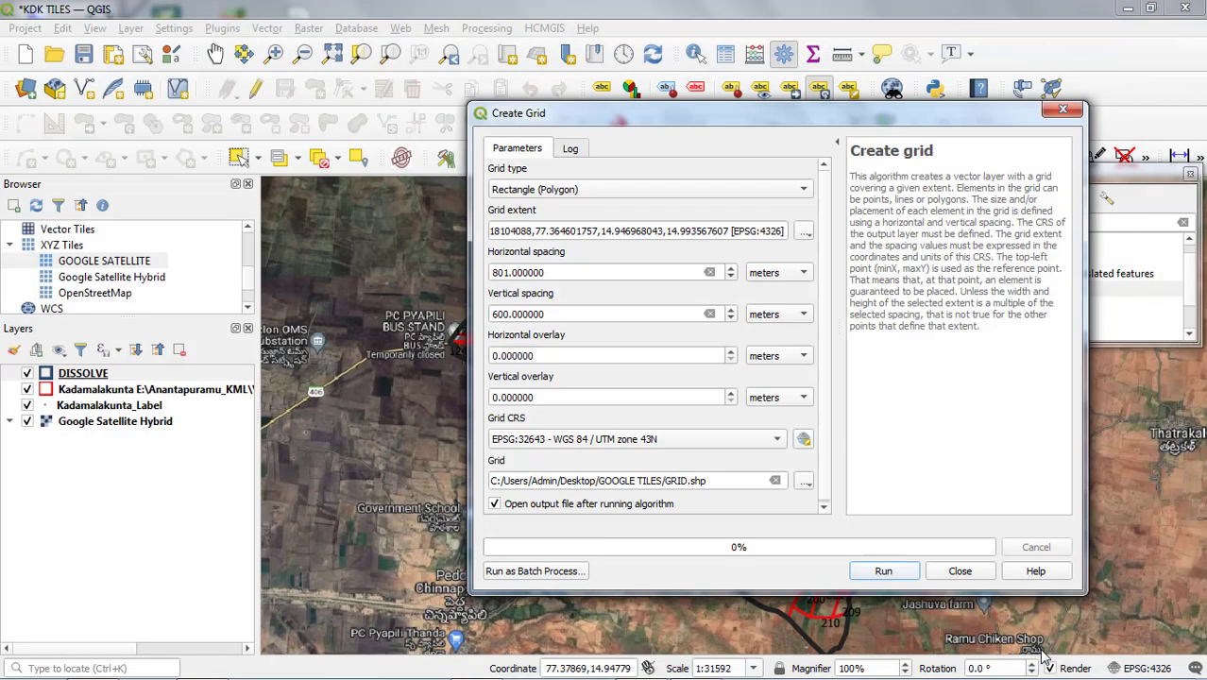
pyautogui.click(887, 570)
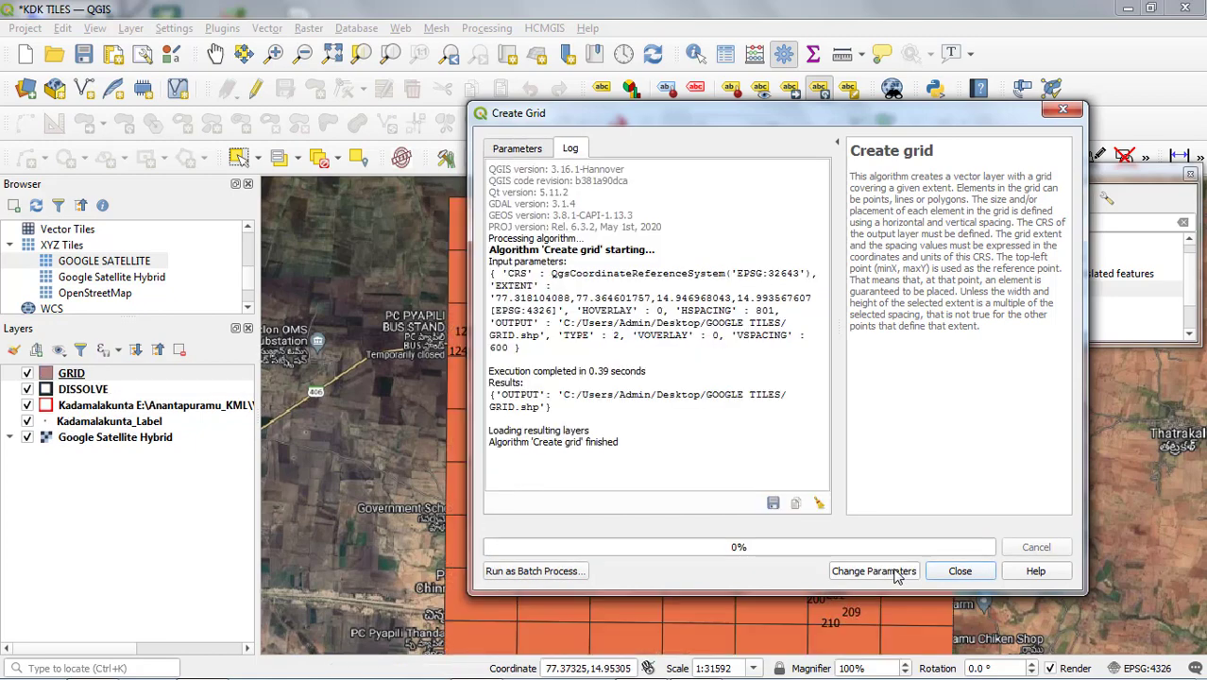
pyautogui.click(940, 574)
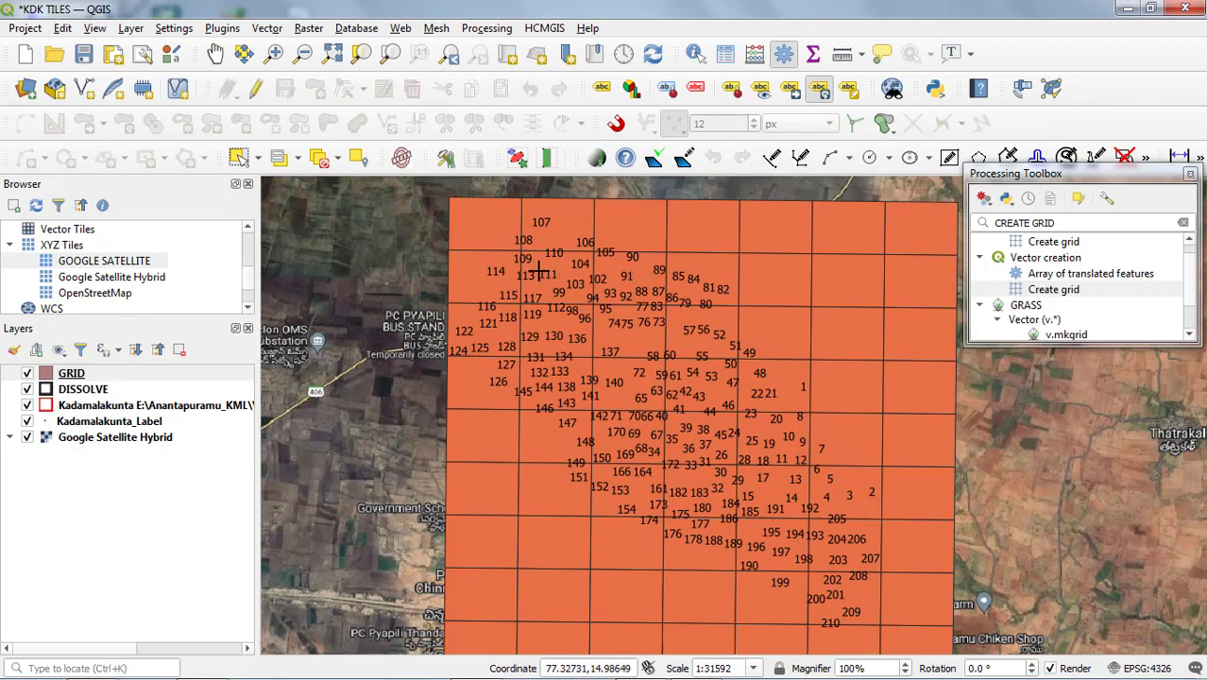
# Change the GRID layer's symbol from a simple fill to Outline: Simple Line.
pyautogui.click(94, 376)
pyautogui.doubleClick(95, 376)
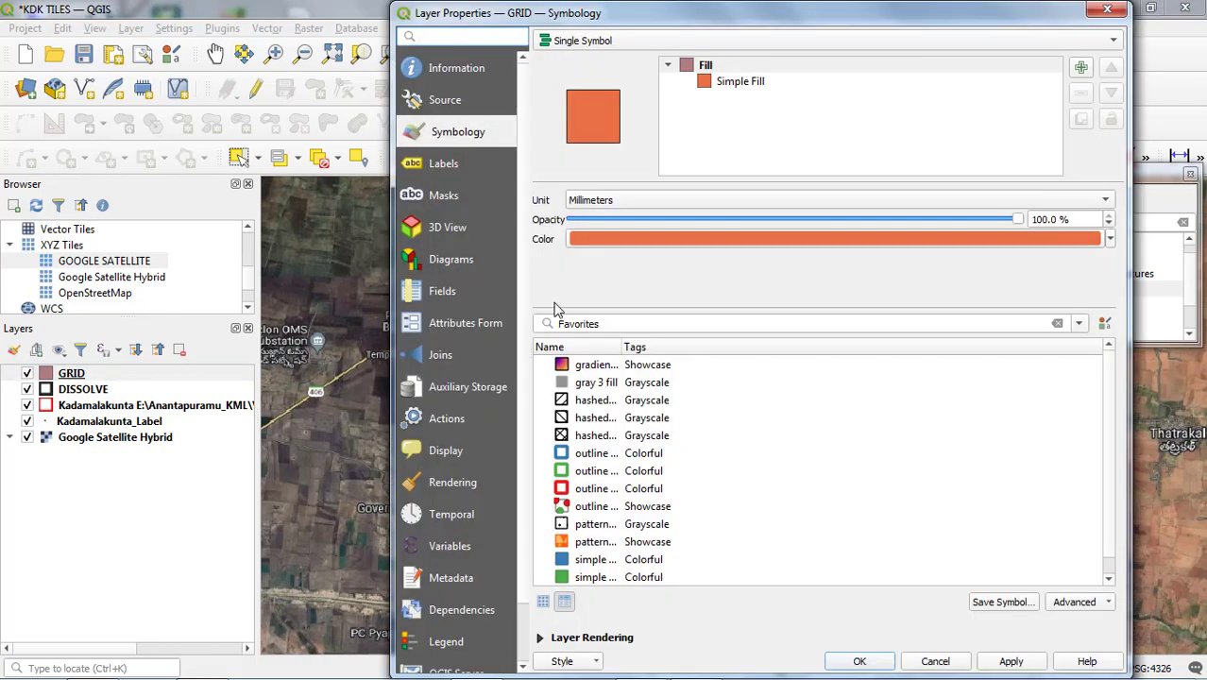
pyautogui.click(728, 83)
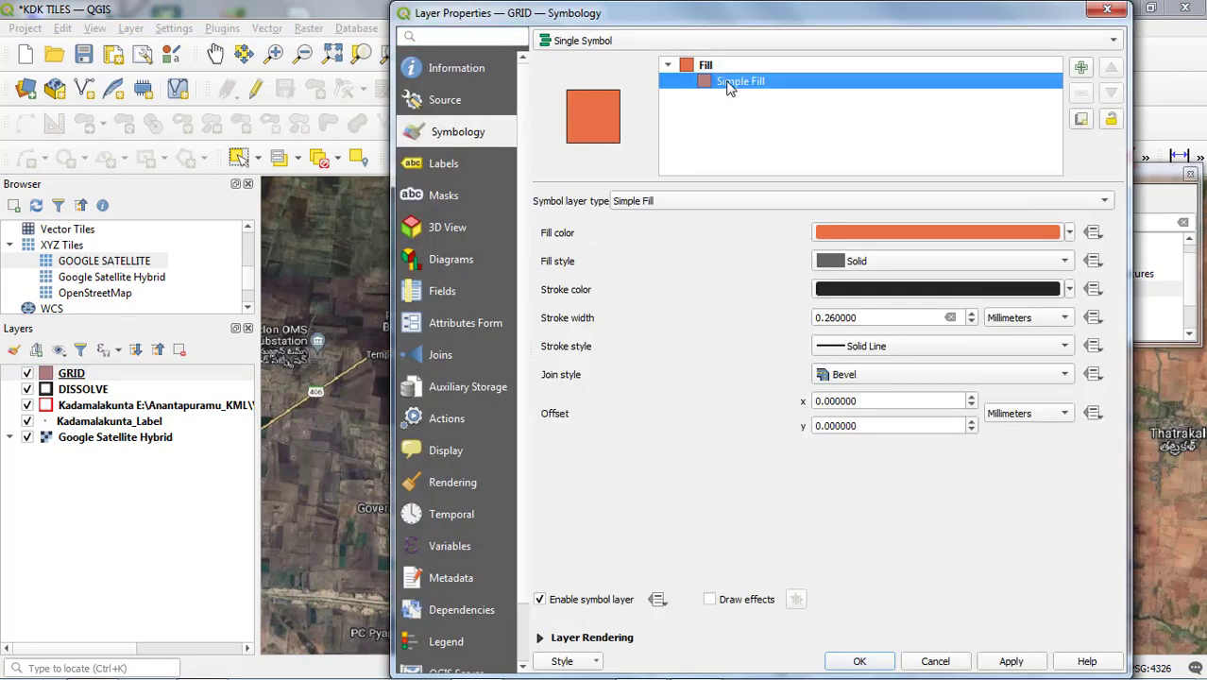
pyautogui.click(674, 199)
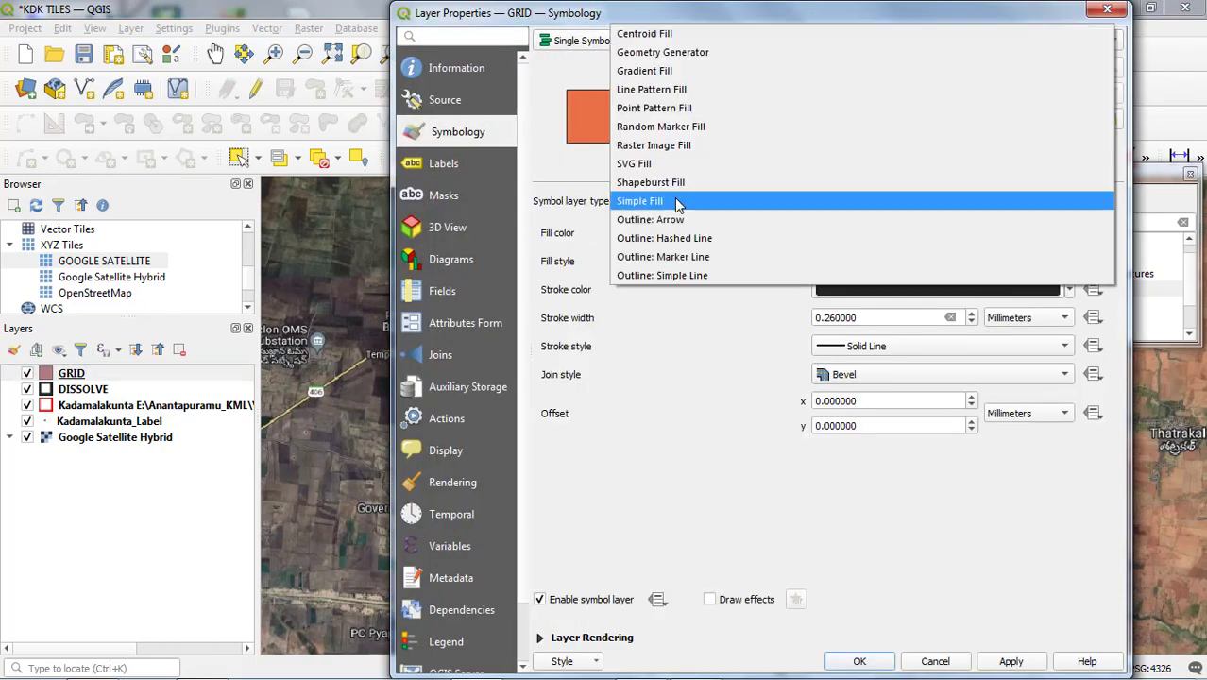
pyautogui.click(667, 276)
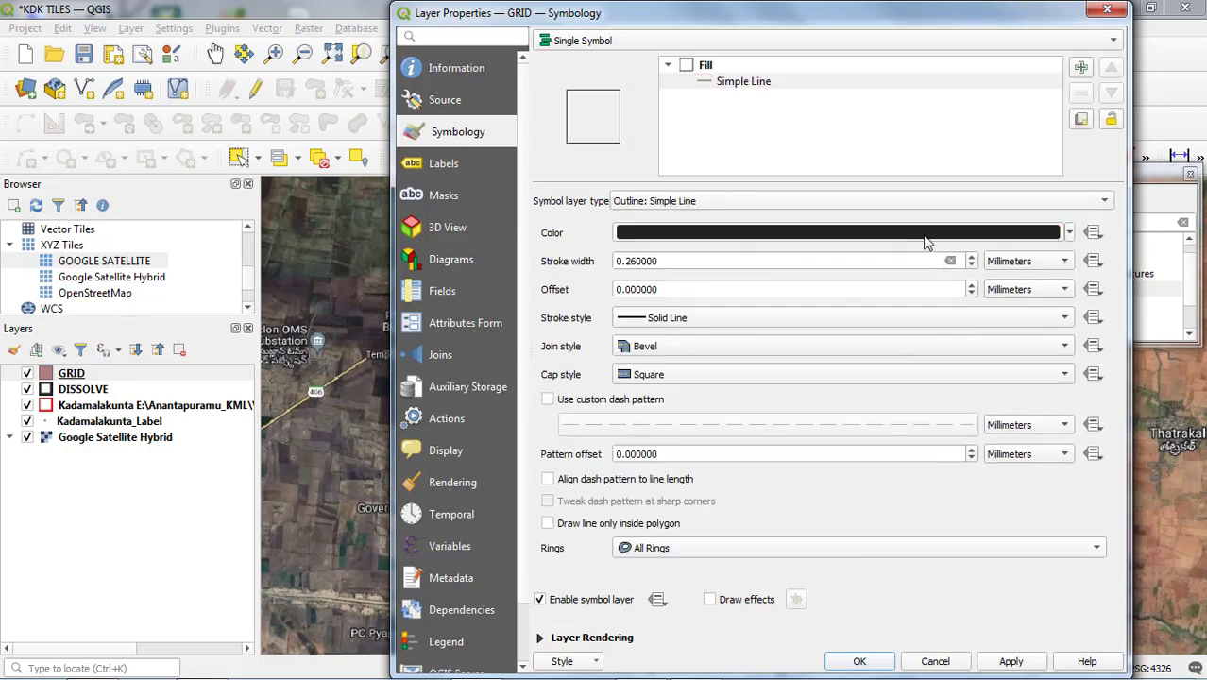
# Color the GRID outline green, set its stroke width to 1.6 millimetres and apply the layer style.
pyautogui.click(1068, 233)
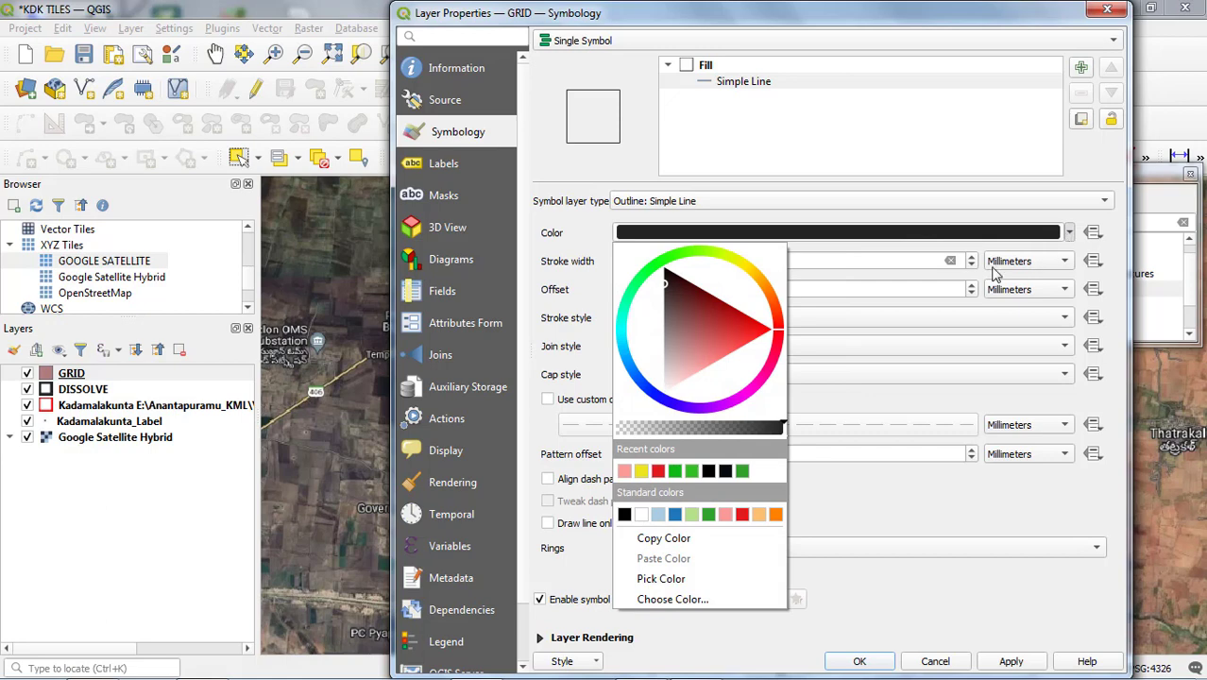
pyautogui.click(707, 515)
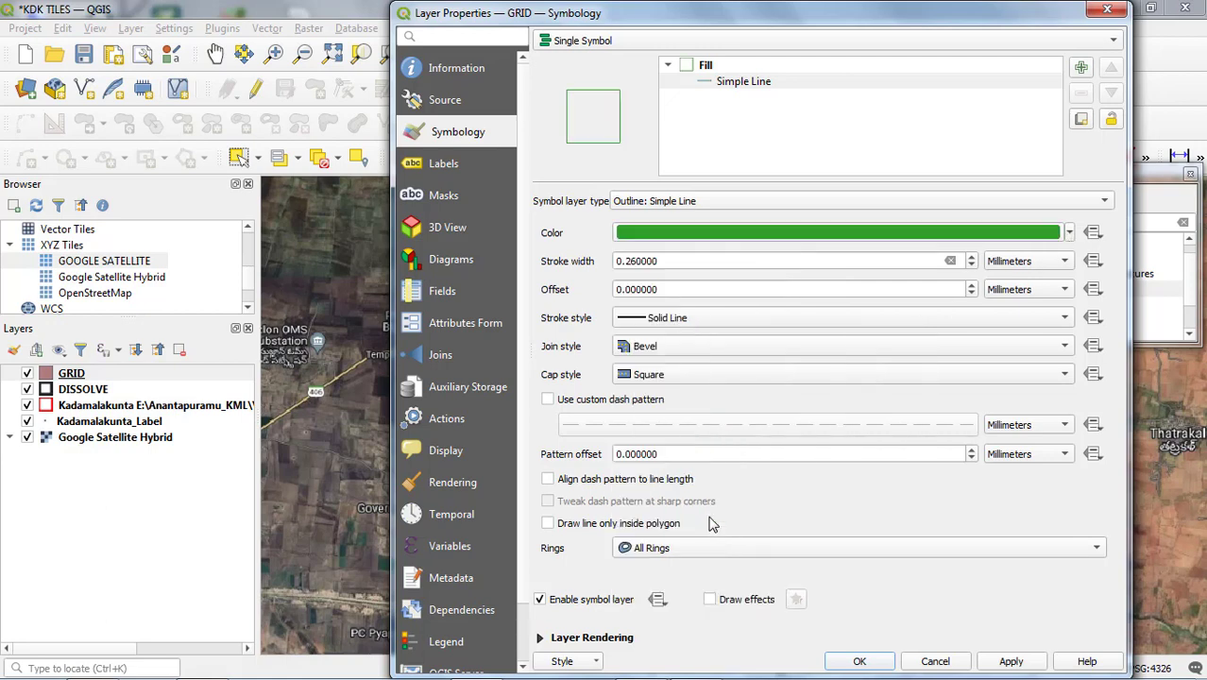
pyautogui.tripleClick(636, 264)
pyautogui.write('1.6')
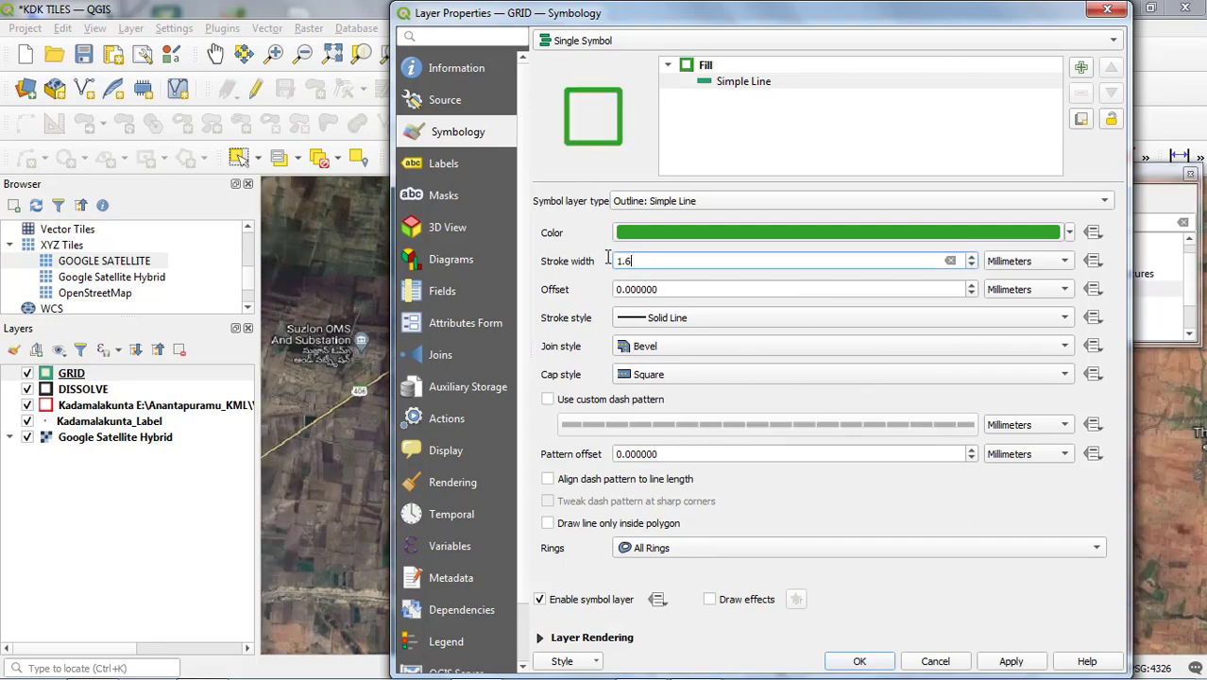
pyautogui.click(992, 661)
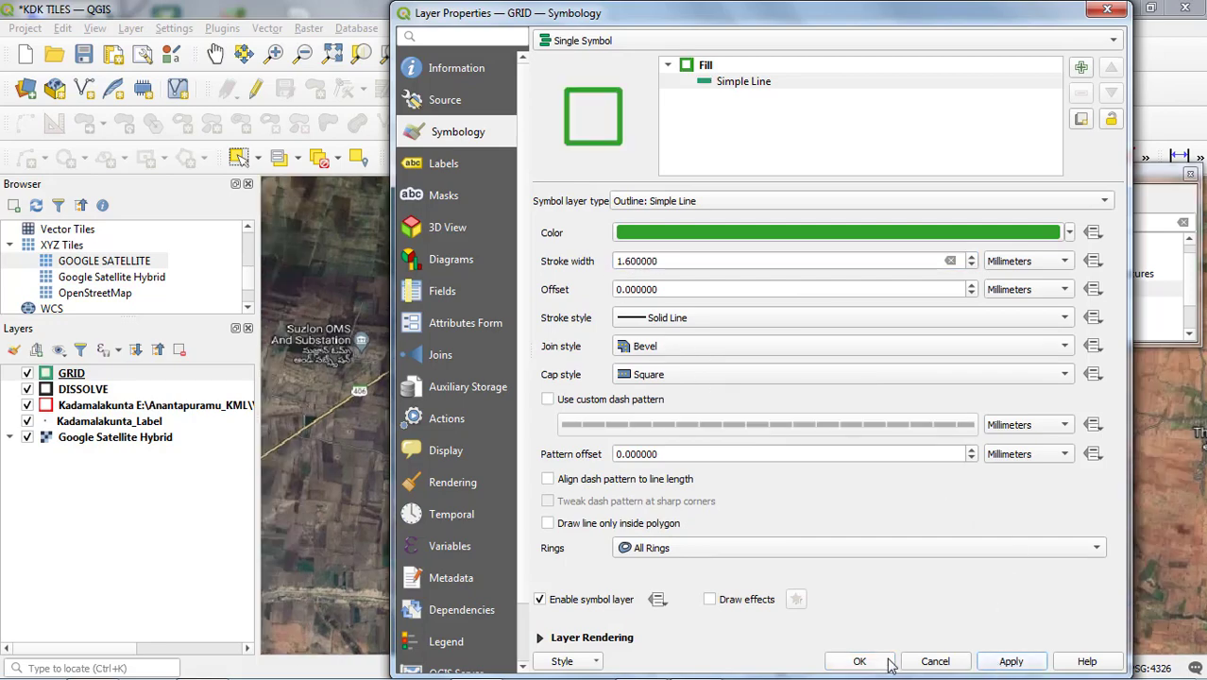
pyautogui.click(859, 661)
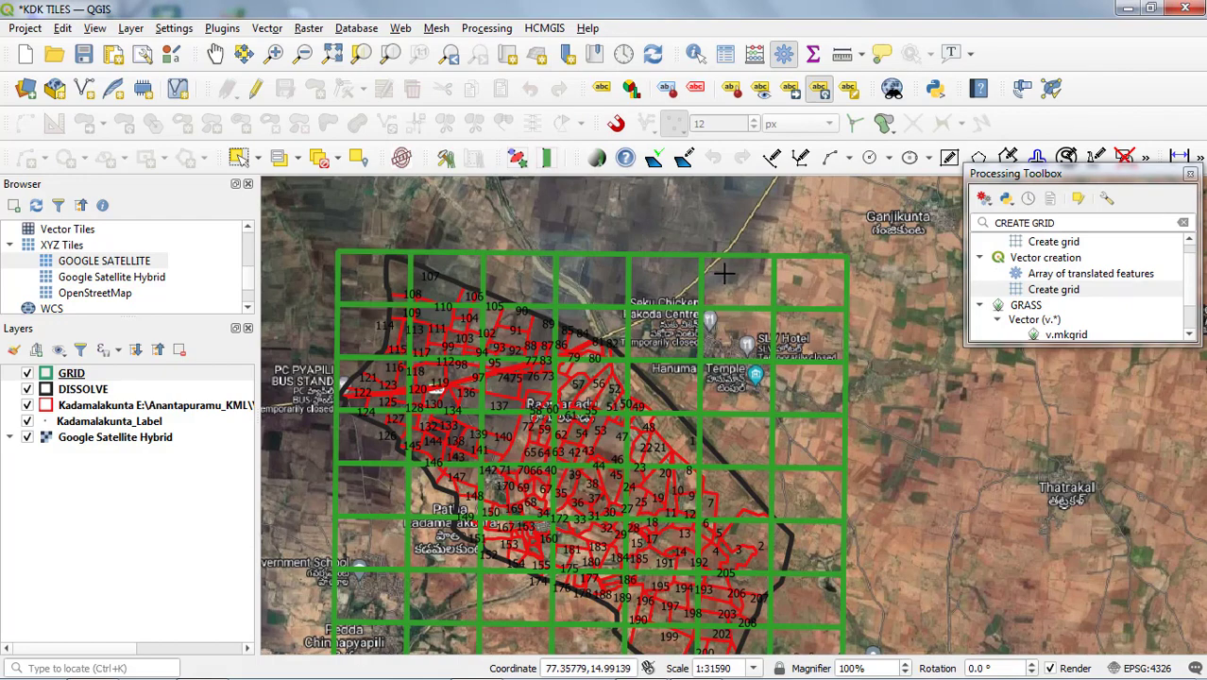
# Start editing the GRID layer and delete the northeast corner block of cells, two columns wide and four rows high.
pyautogui.click(85, 375)
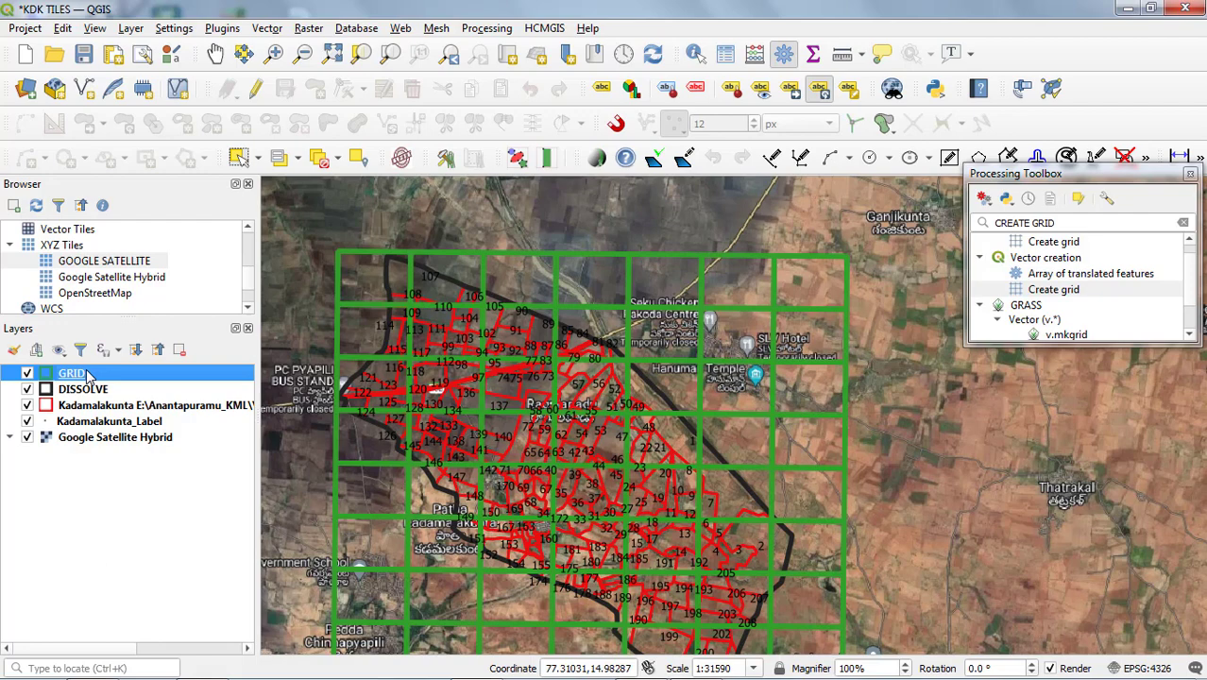
pyautogui.click(257, 88)
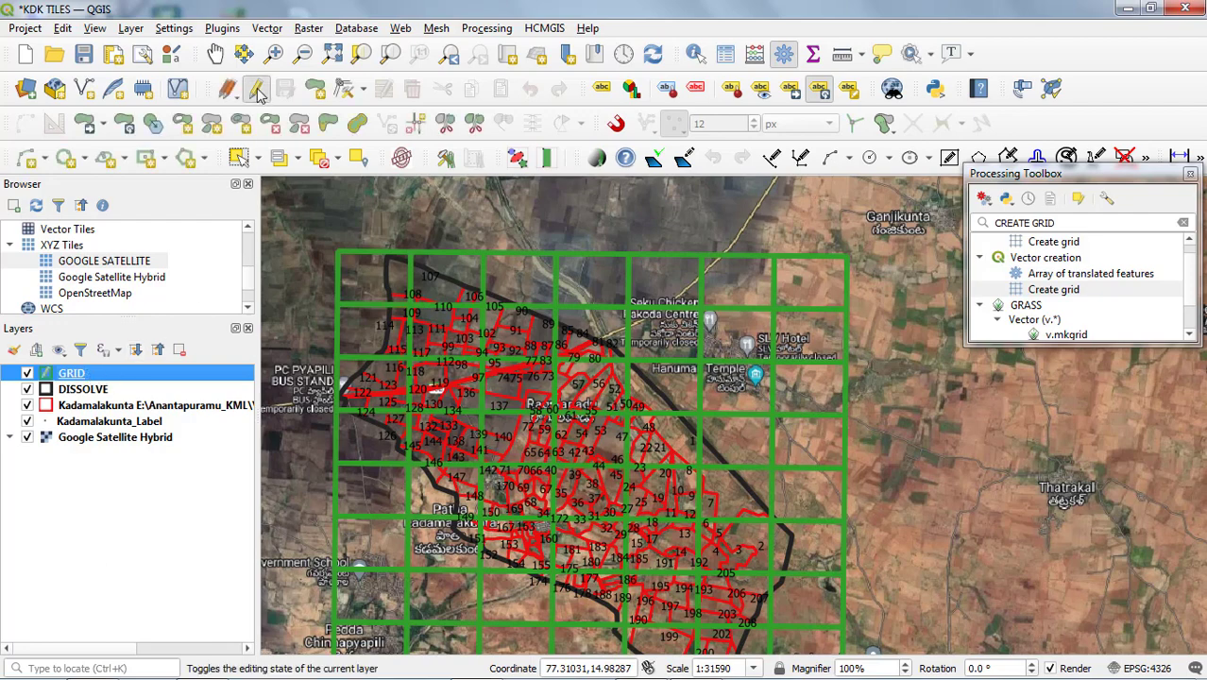
pyautogui.click(238, 158)
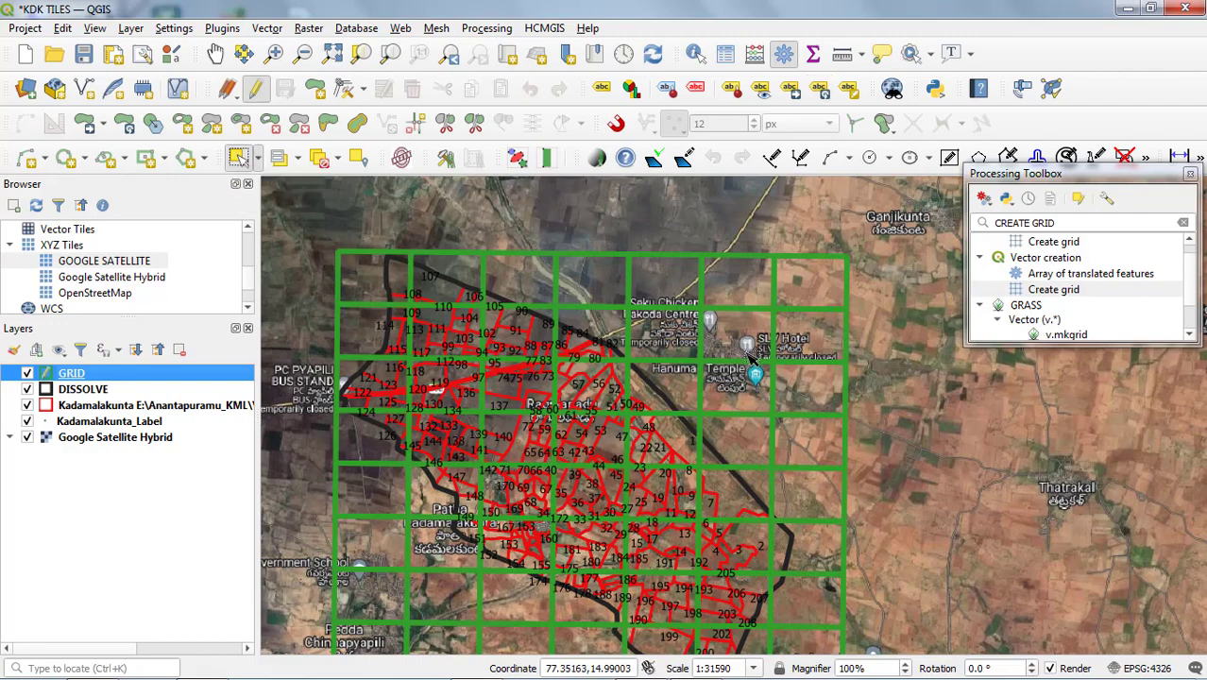
pyautogui.moveTo(878, 437); pyautogui.dragTo(714, 202)
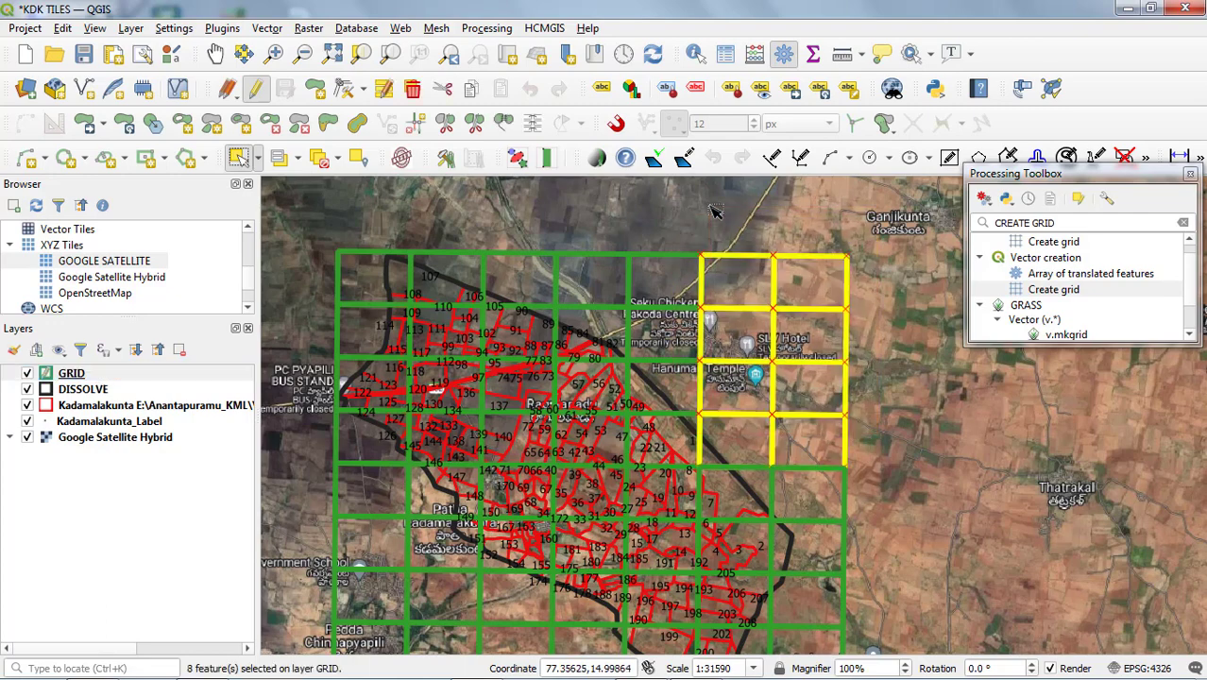
pyautogui.press('Delete')
# Delete the further grid cells lying outside the village boundary along the northern and northeastern edge.
pyautogui.scroll(1, 666, 297)
pyautogui.moveTo(819, 317); pyautogui.dragTo(439, 231)
pyautogui.press('Delete')
pyautogui.moveTo(684, 330); pyautogui.dragTo(792, 518)
pyautogui.press('Delete')
# Delete the northwest corner cell of the grid.
pyautogui.scroll(-2, 791, 516)
pyautogui.scroll(2, 777, 374)
pyautogui.scroll(-2, 777, 374)
pyautogui.scroll(3, 580, 321)
pyautogui.click(581, 321)
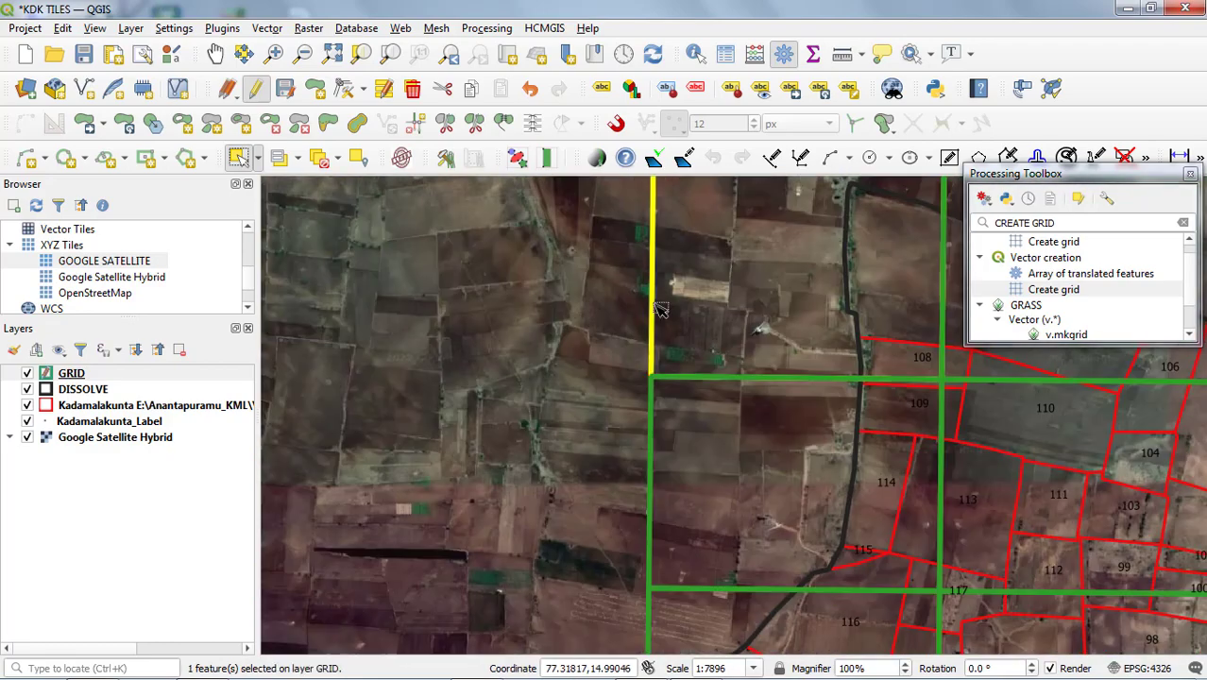
pyautogui.press('Delete')
# Delete the fifth cell from the north in the grid's westernmost column, just southwest of the village boundary.
pyautogui.scroll(-1, 579, 319)
pyautogui.click(628, 325)
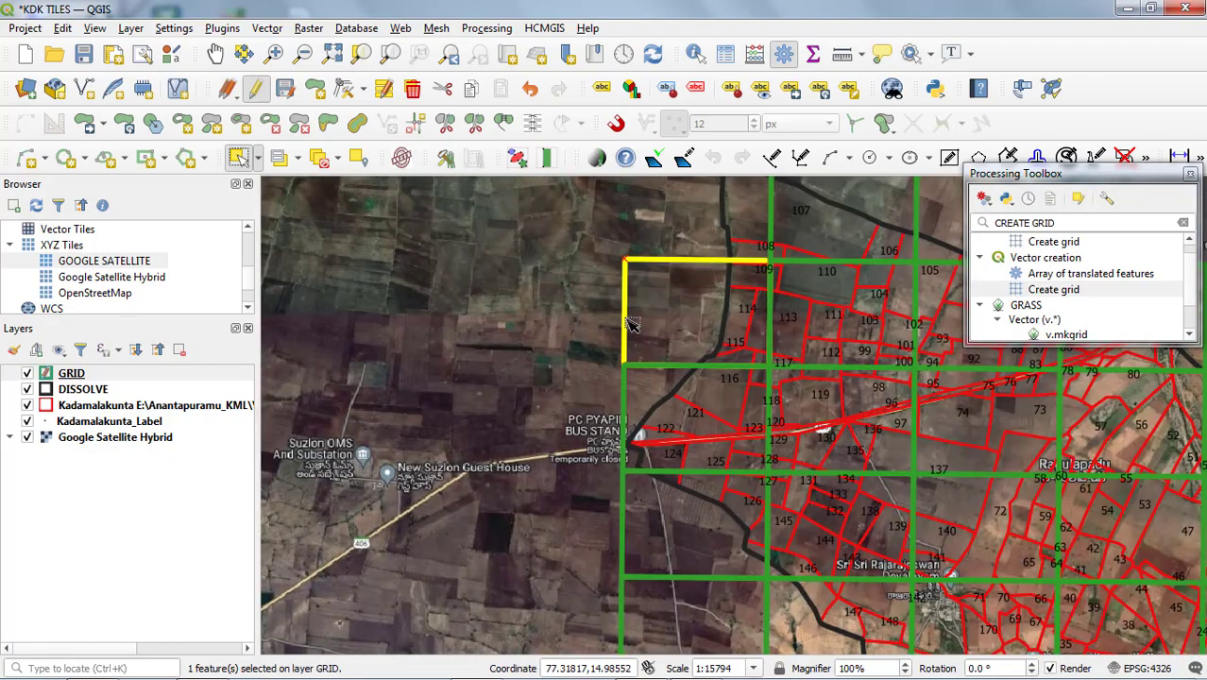
pyautogui.click(609, 326)
pyautogui.click(627, 310)
pyautogui.click(627, 404)
pyautogui.scroll(-1, 607, 300)
pyautogui.scroll(1, 633, 408)
pyautogui.click(615, 469)
pyautogui.click(615, 473)
pyautogui.scroll(-1, 656, 347)
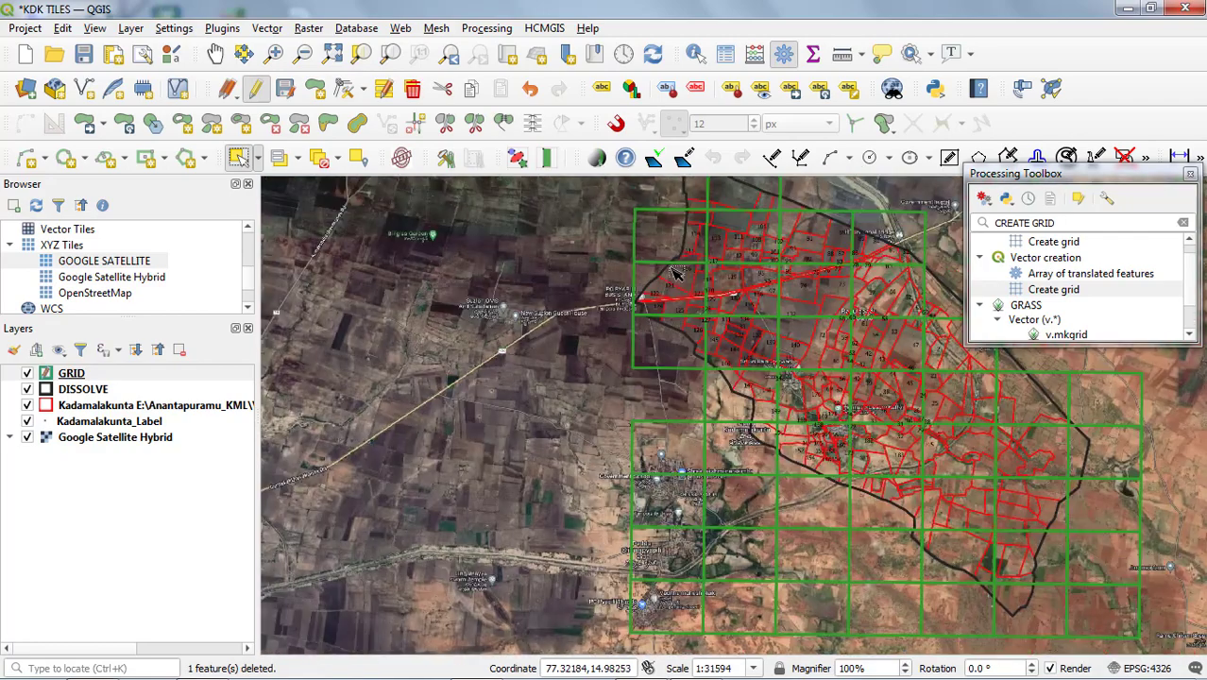
# Delete the four southernmost cells of the grid's westernmost column.
pyautogui.scroll(1, 651, 340)
pyautogui.click(630, 345)
pyautogui.click(595, 415)
pyautogui.moveTo(593, 419); pyautogui.dragTo(803, 659)
pyautogui.click(772, 439)
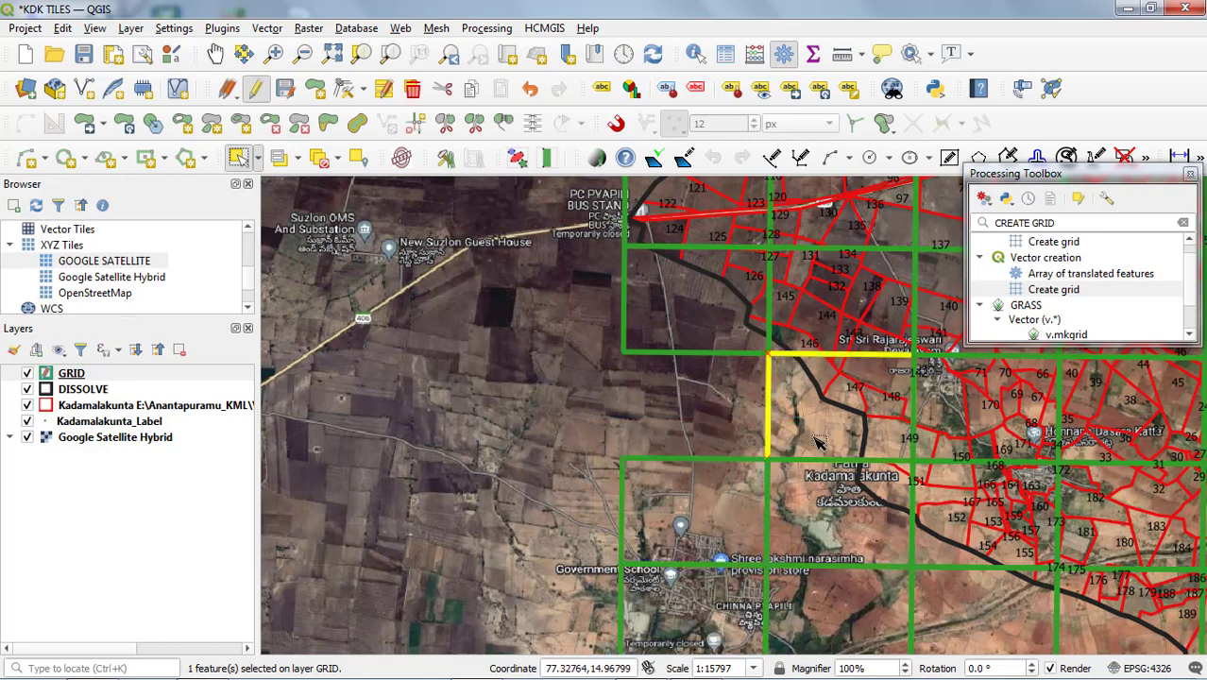
pyautogui.scroll(-1, 719, 449)
pyautogui.press('Delete')
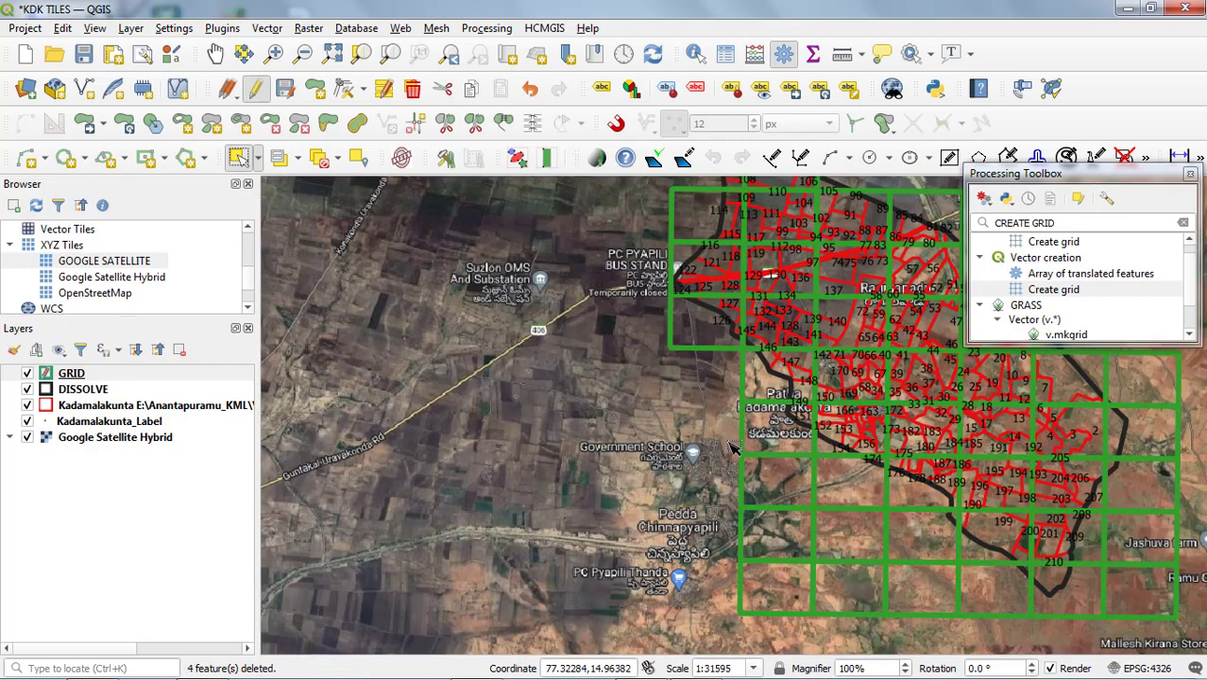
# Delete the grid cells outside the village boundary along the southwestern and southern edges.
pyautogui.moveTo(733, 448); pyautogui.dragTo(799, 631)
pyautogui.press('Delete')
pyautogui.moveTo(793, 587); pyautogui.dragTo(1015, 646)
pyautogui.press('Delete')
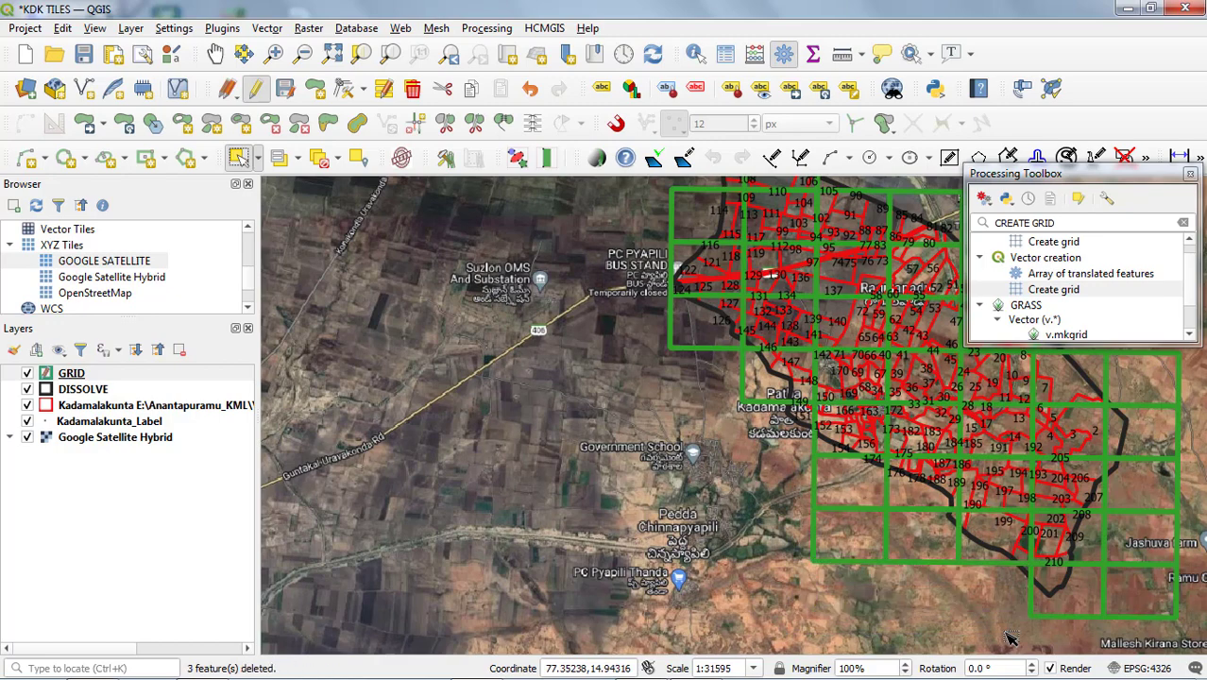
pyautogui.moveTo(800, 486); pyautogui.dragTo(869, 600)
pyautogui.press('Delete')
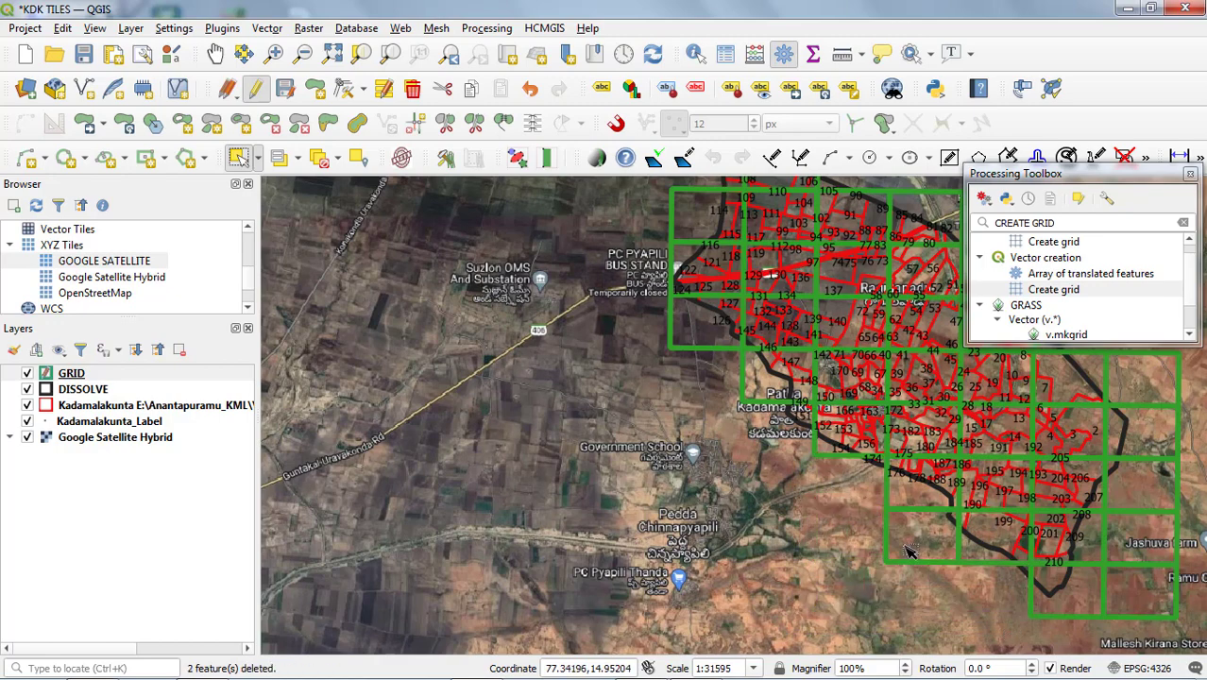
pyautogui.click(910, 553)
pyautogui.press('Delete')
# Delete the five cells of the grid's easternmost column.
pyautogui.scroll(-1, 628, 480)
pyautogui.scroll(1, 918, 565)
pyautogui.moveTo(912, 561); pyautogui.dragTo(831, 267)
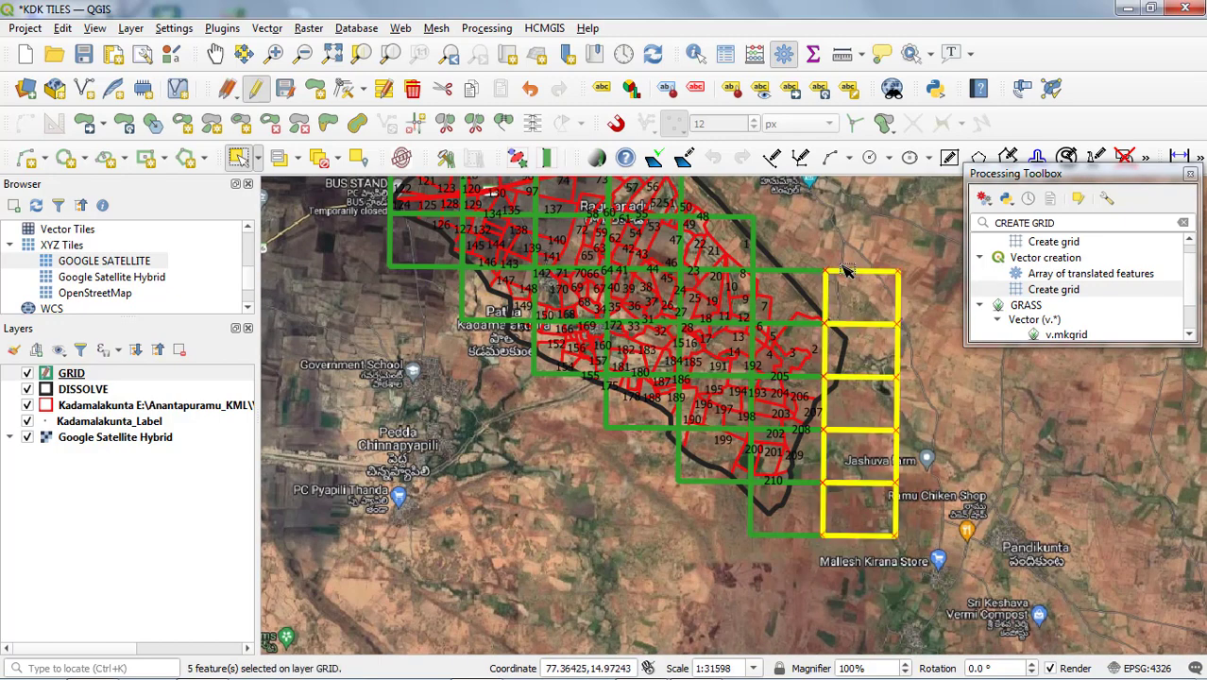
pyautogui.press('Delete')
pyautogui.scroll(-1, 823, 518)
pyautogui.scroll(1, 719, 363)
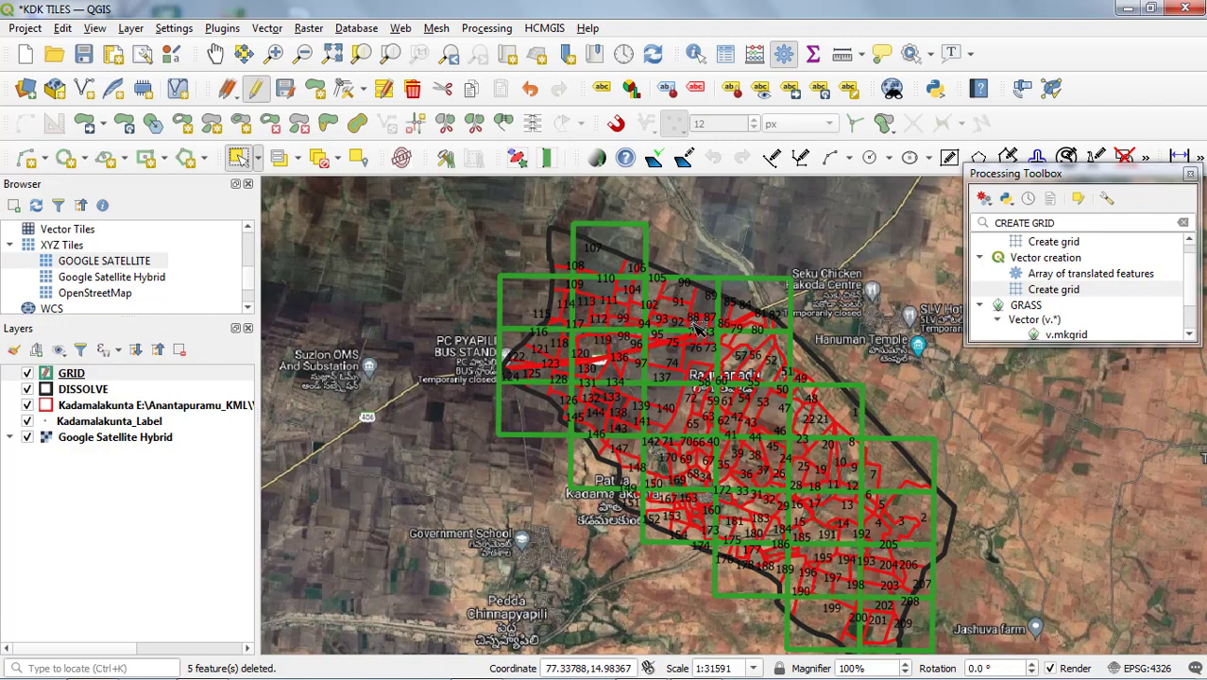
# Add a text (string) field named TILE NO to the GRID layer's attribute table.
pyautogui.click(121, 375)
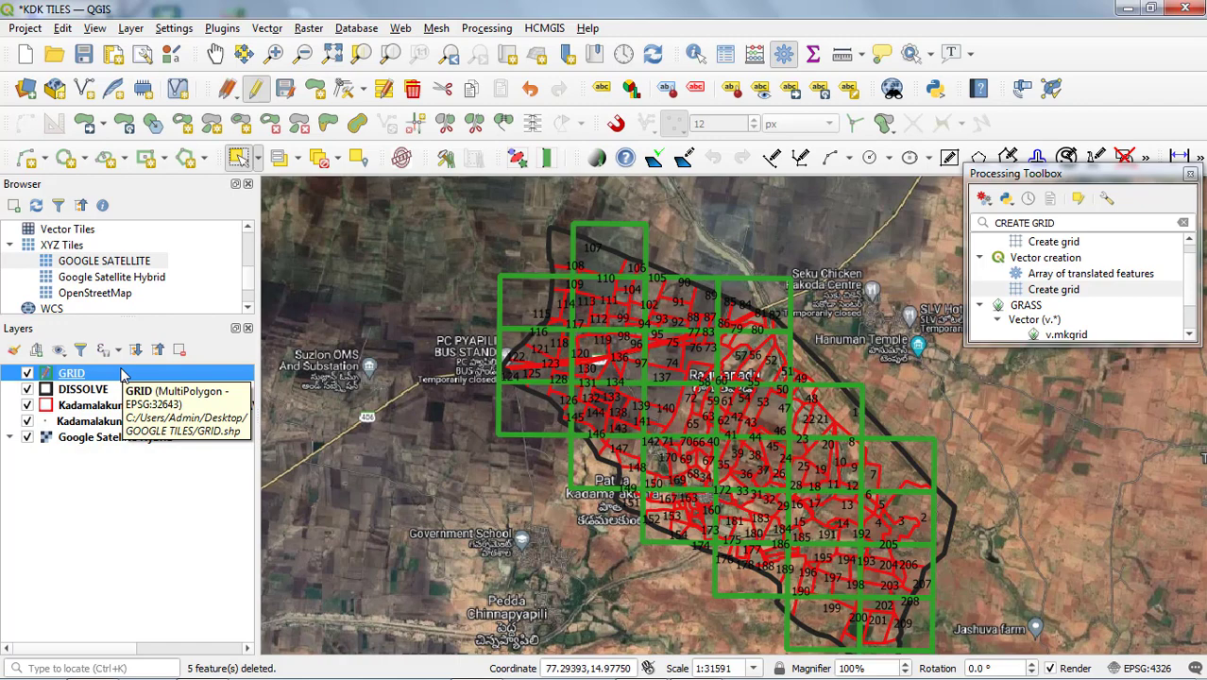
pyautogui.rightClick(120, 375)
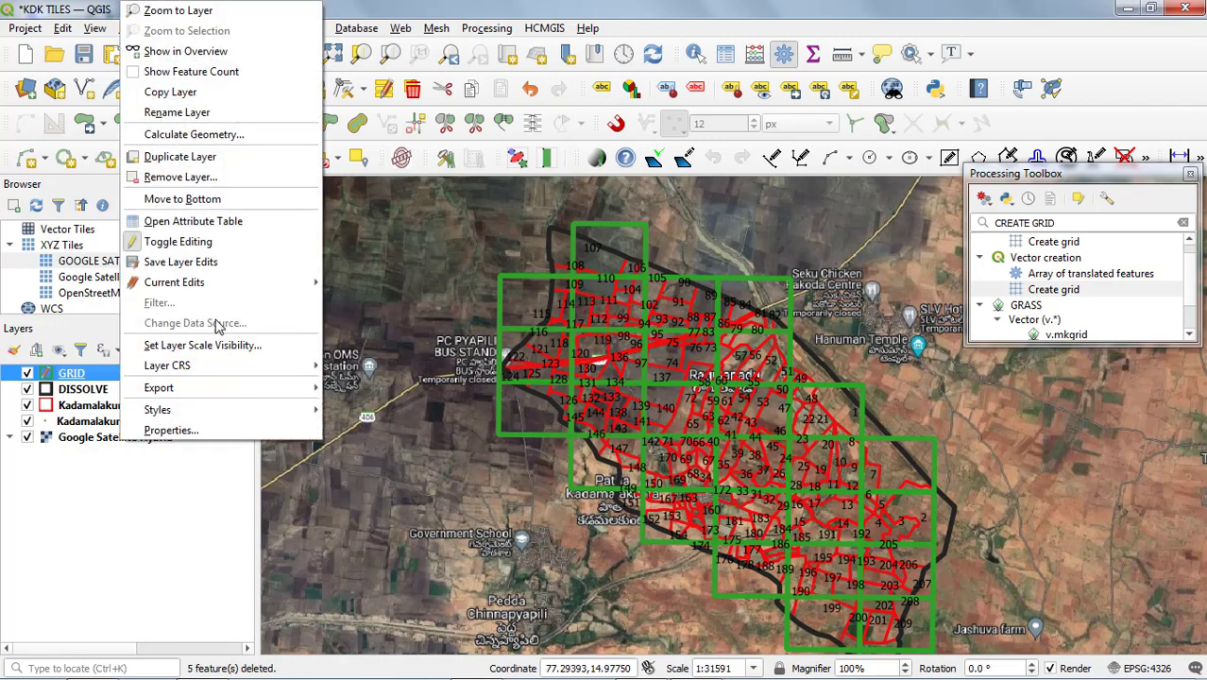
pyautogui.click(192, 221)
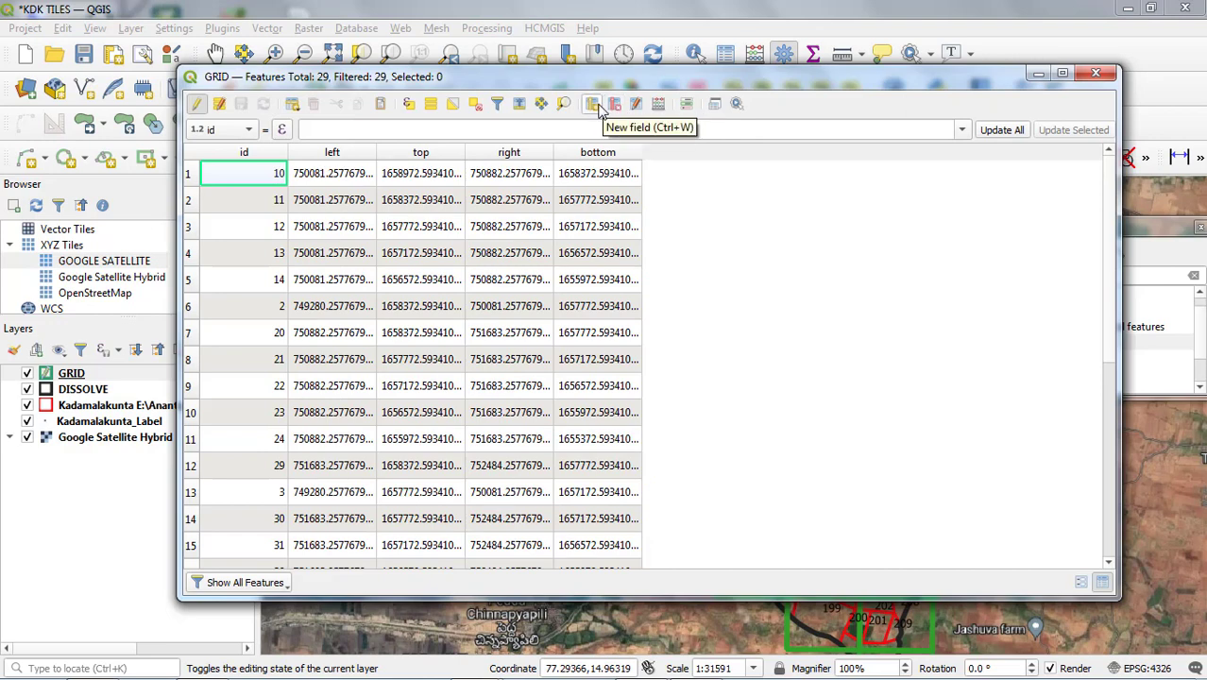
pyautogui.click(594, 105)
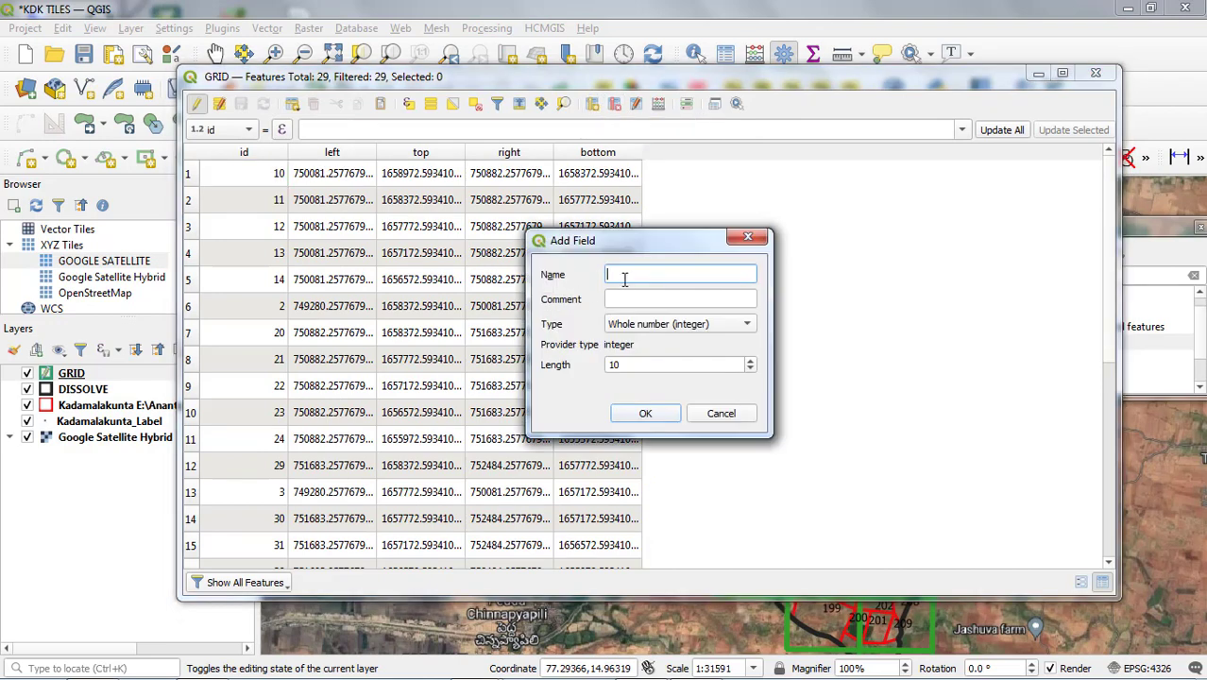
pyautogui.write('TILE NO')
pyautogui.click(672, 324)
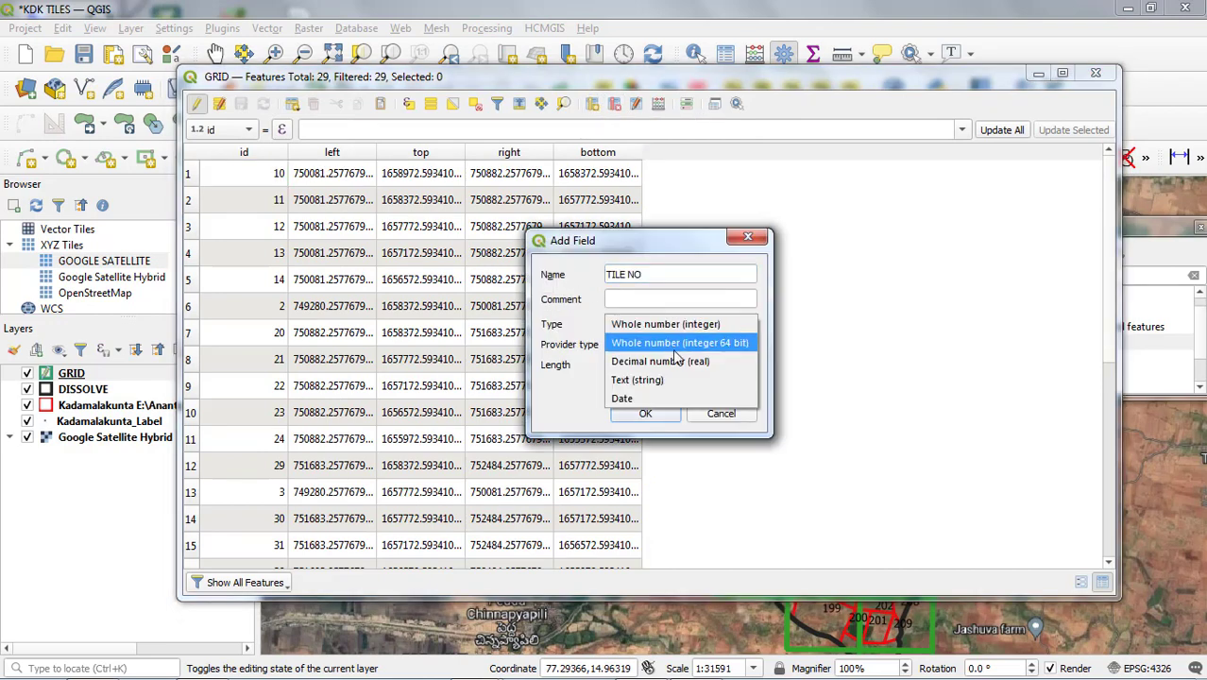
pyautogui.click(651, 380)
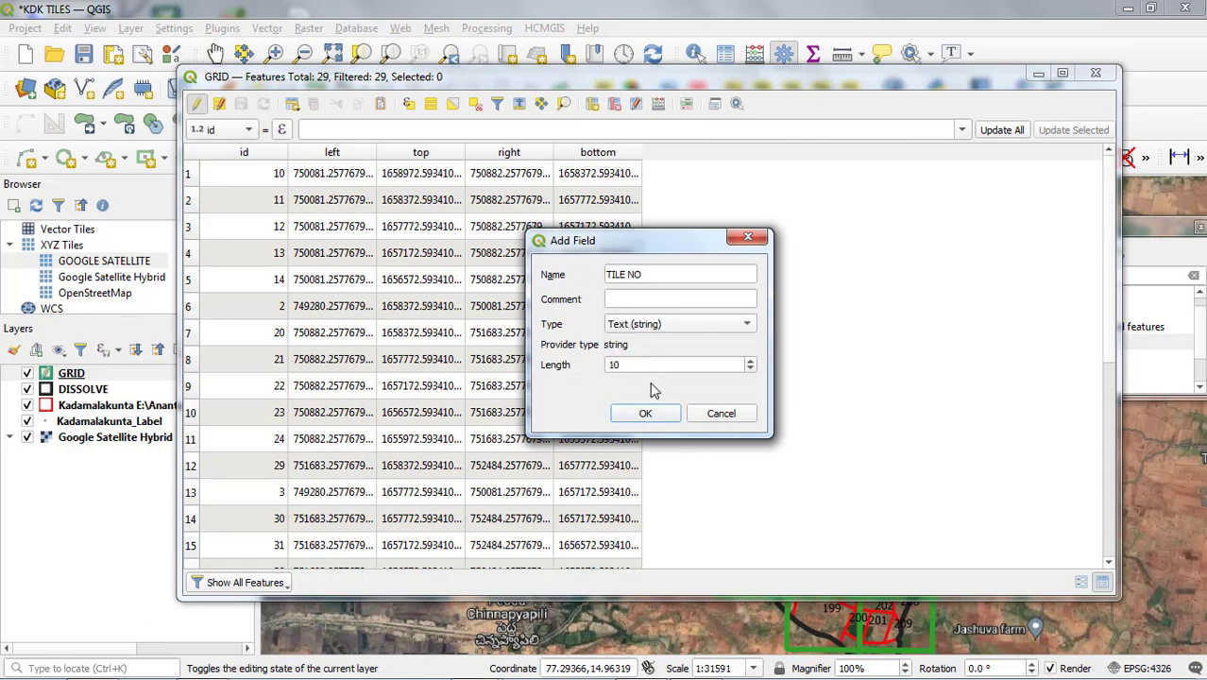
pyautogui.click(645, 414)
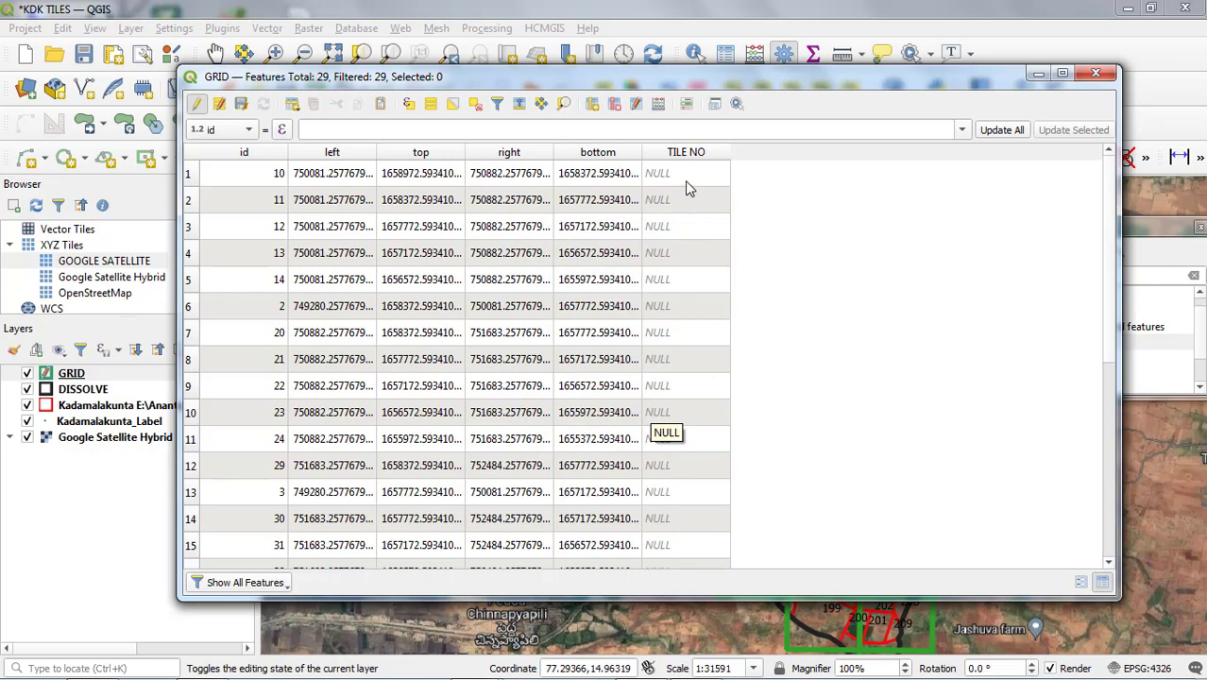
# Set up the GRID layer's field calculator to update the existing TILE NO field.
pyautogui.click(658, 106)
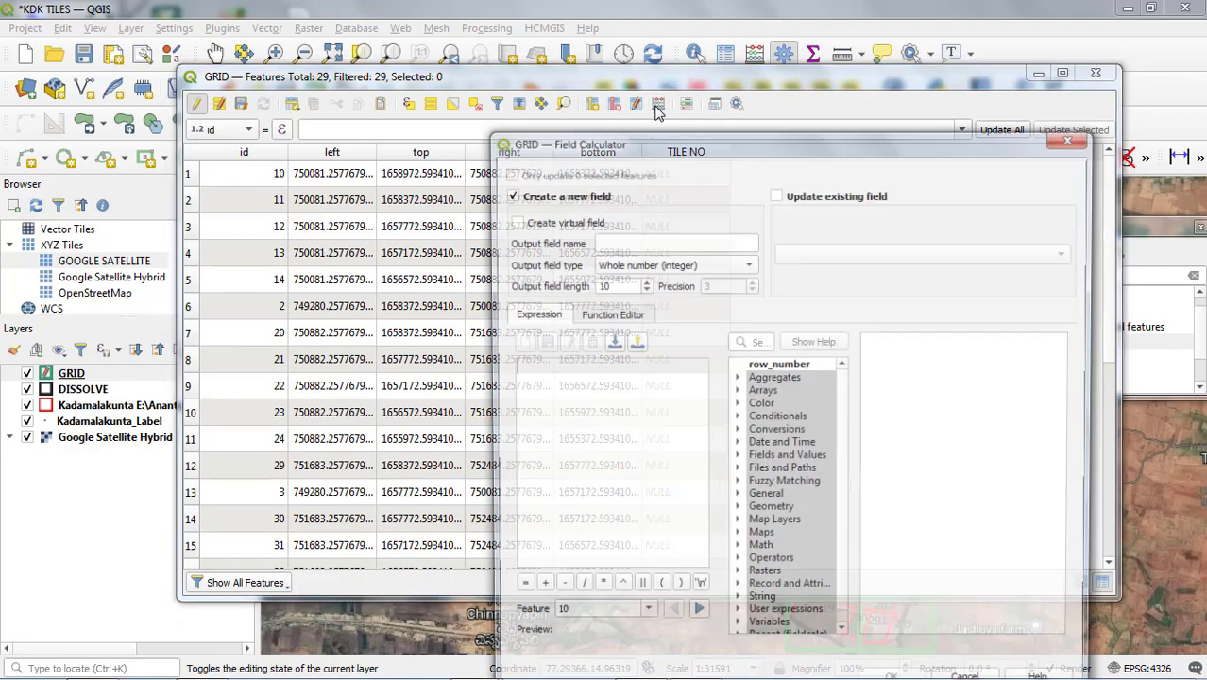
pyautogui.moveTo(699, 147); pyautogui.dragTo(743, 81)
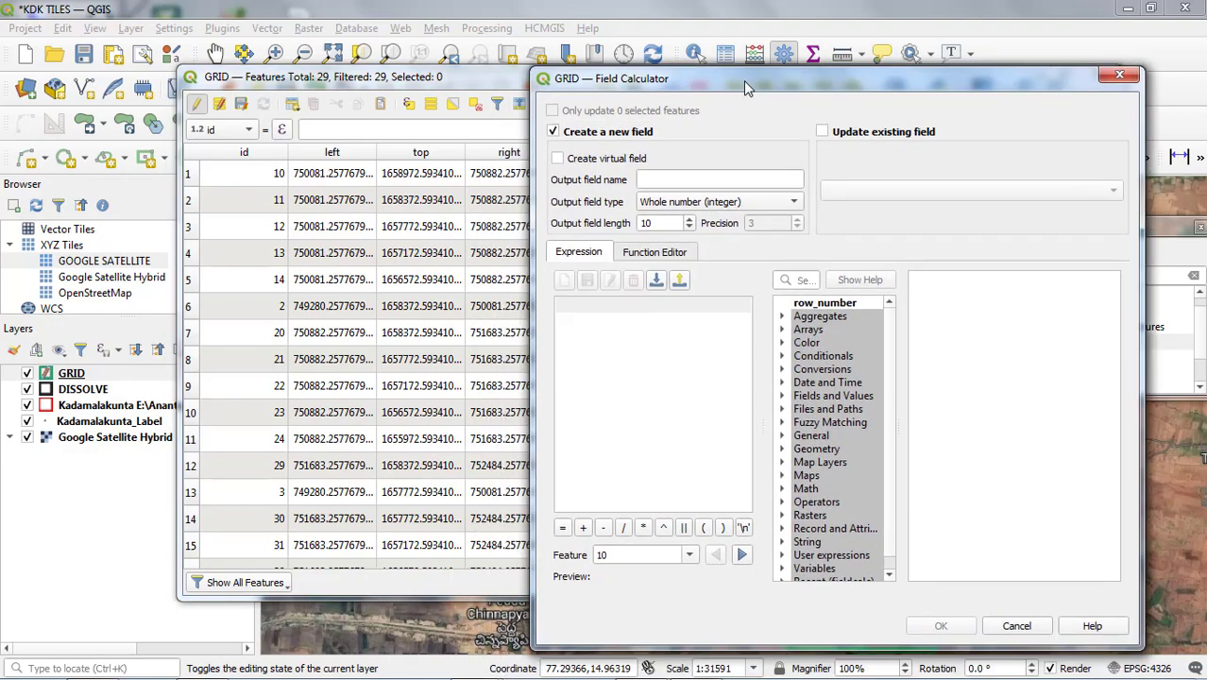
pyautogui.click(823, 133)
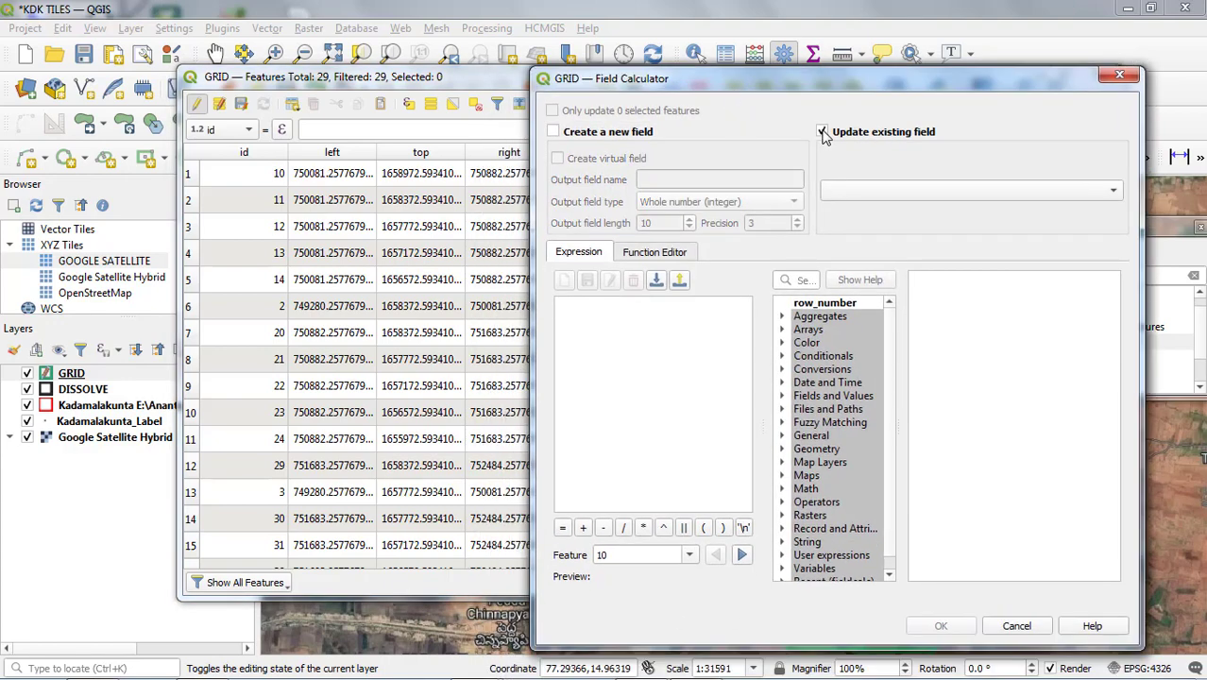
pyautogui.click(855, 187)
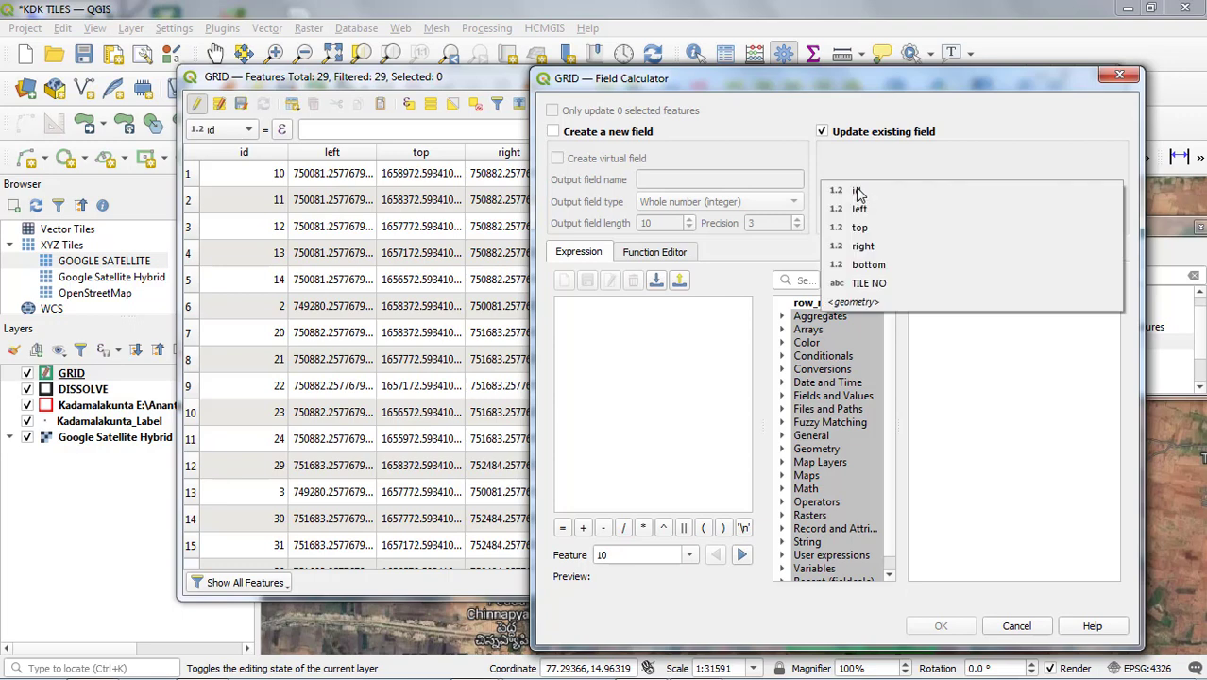
pyautogui.click(856, 283)
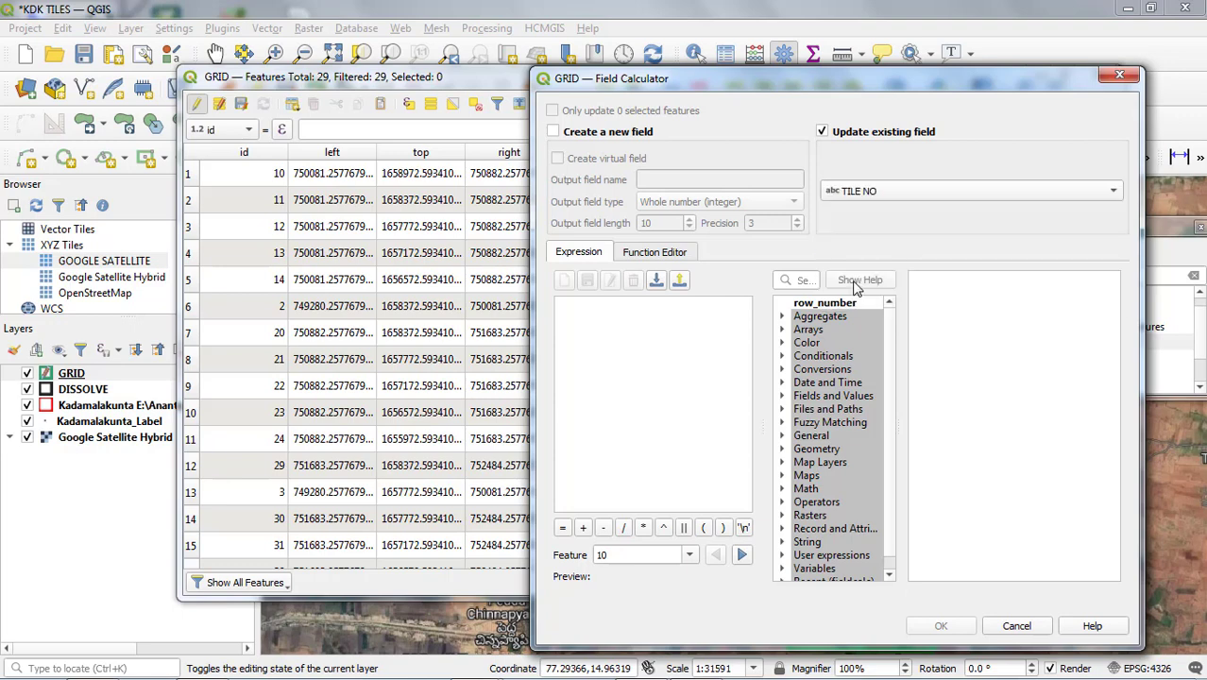
pyautogui.click(570, 315)
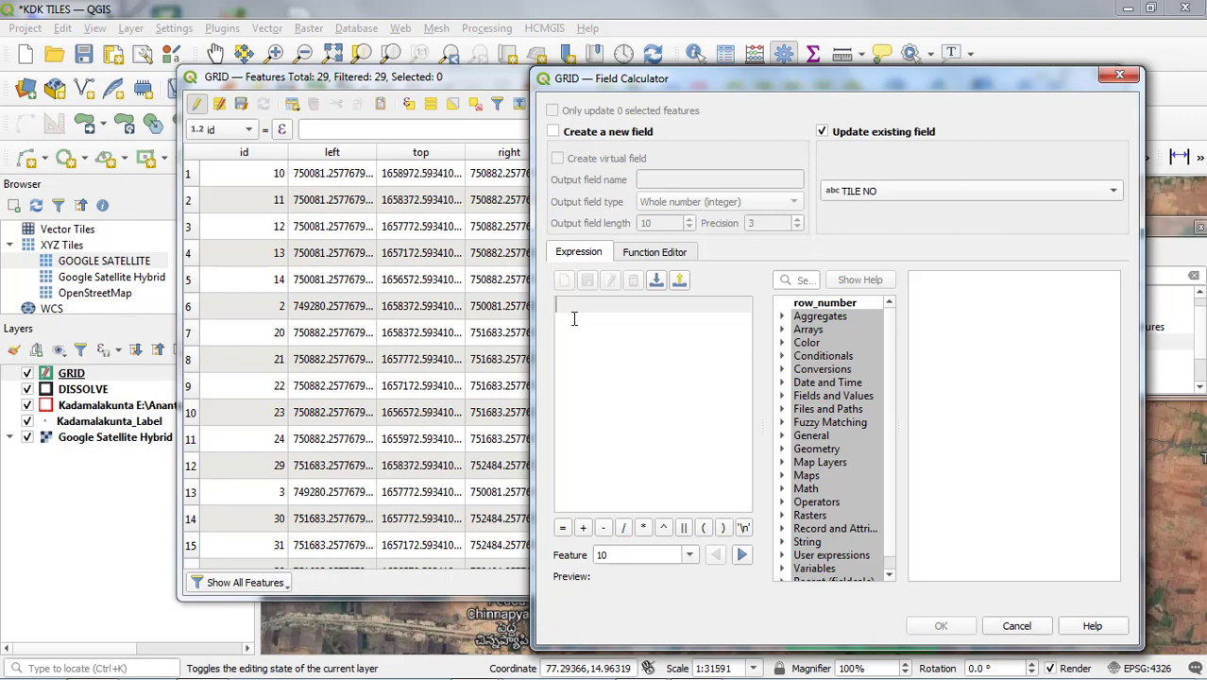
pyautogui.write("'")
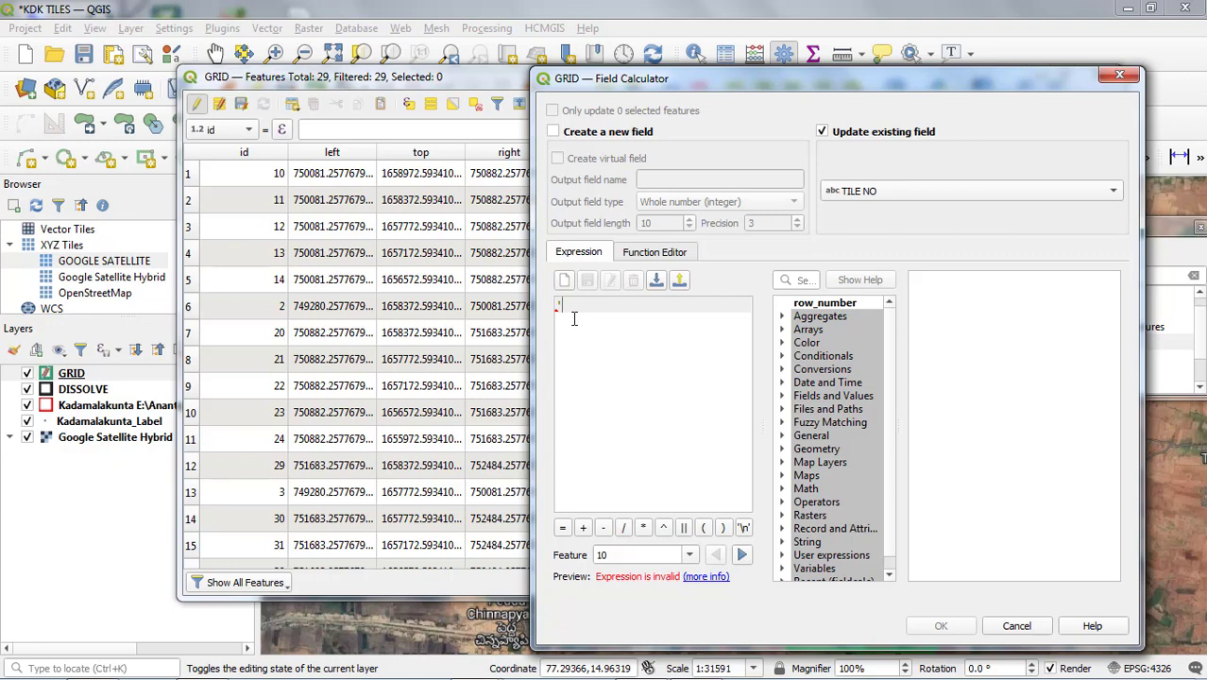
pyautogui.write("T'")
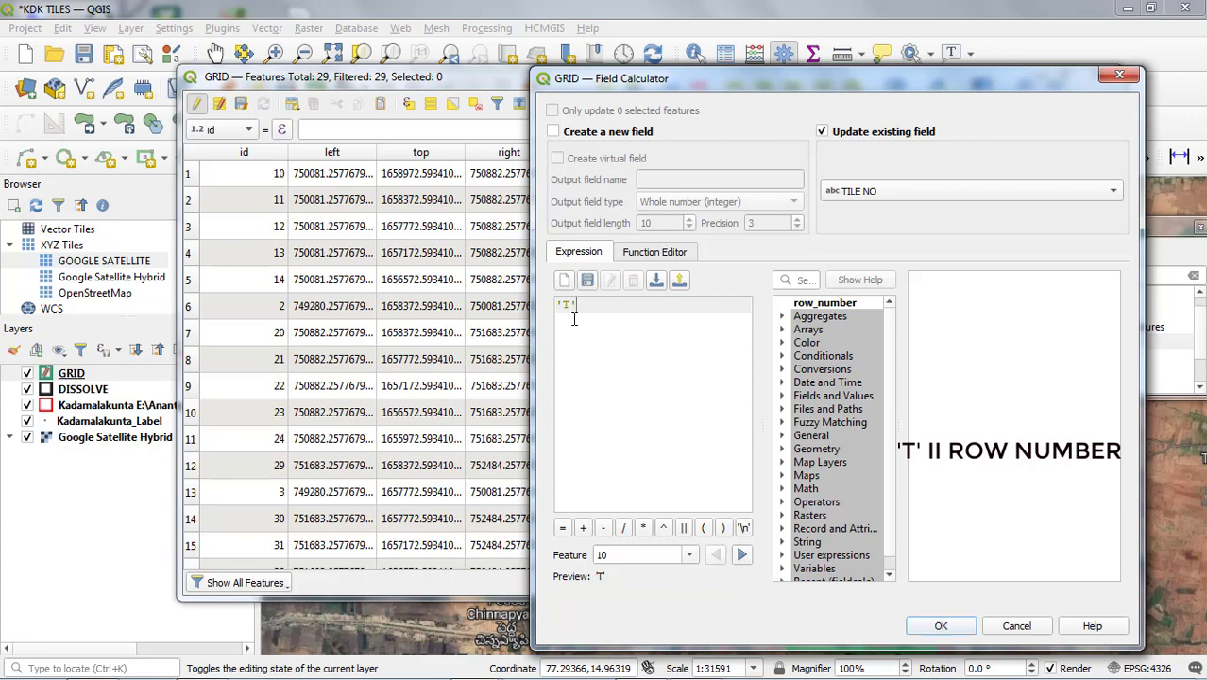
pyautogui.click(685, 527)
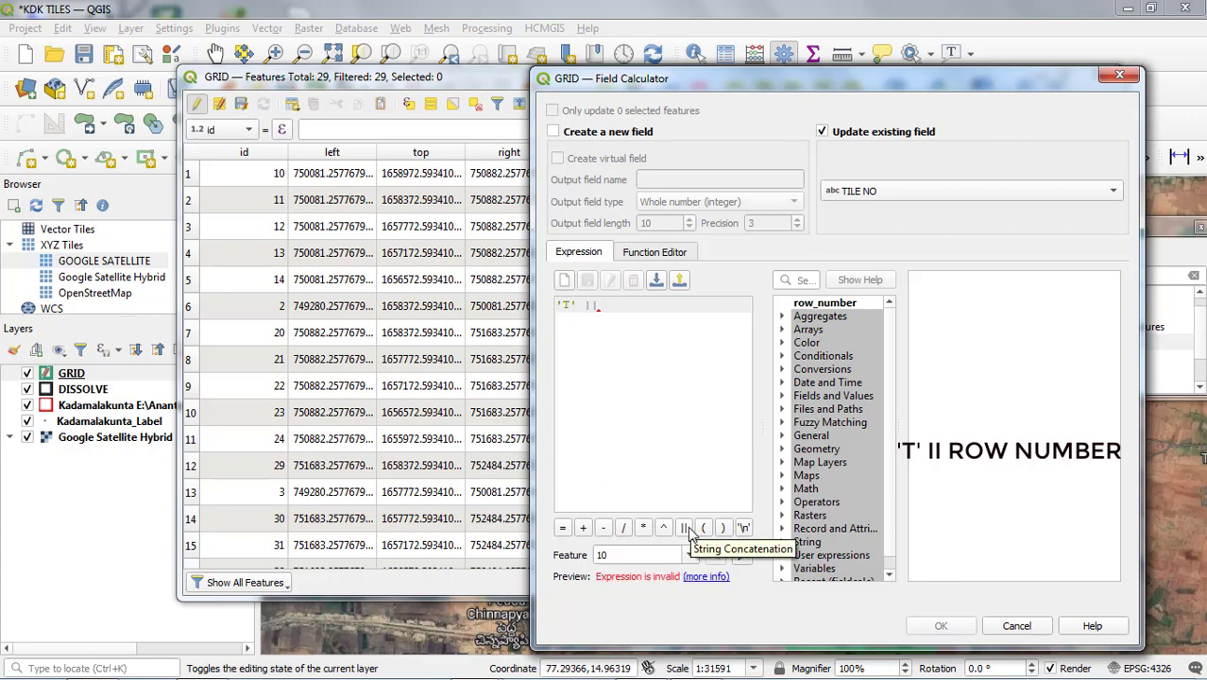
pyautogui.click(802, 279)
pyautogui.write('row')
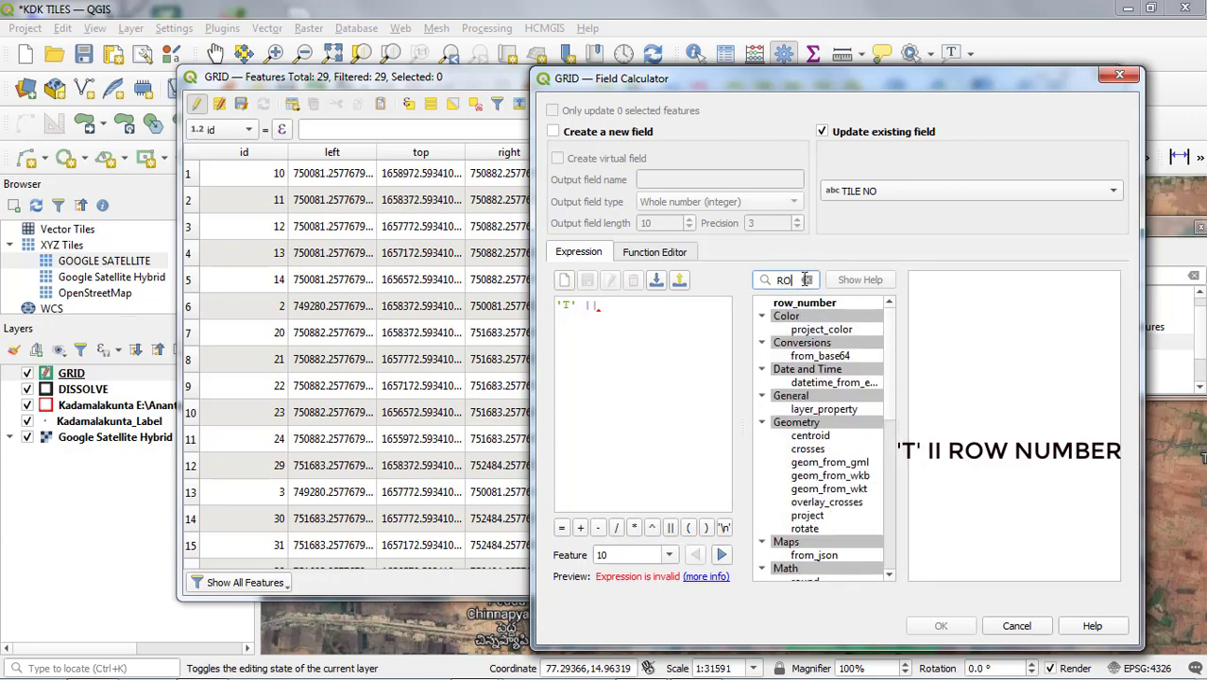
pyautogui.doubleClick(821, 329)
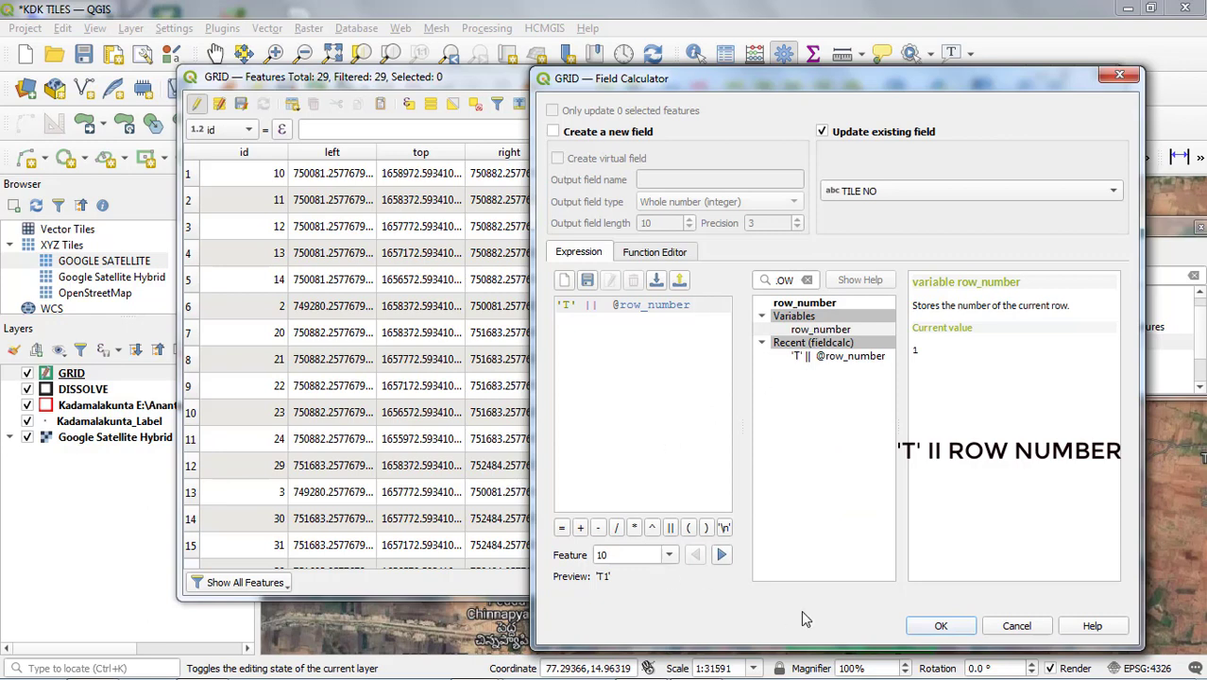
pyautogui.click(941, 627)
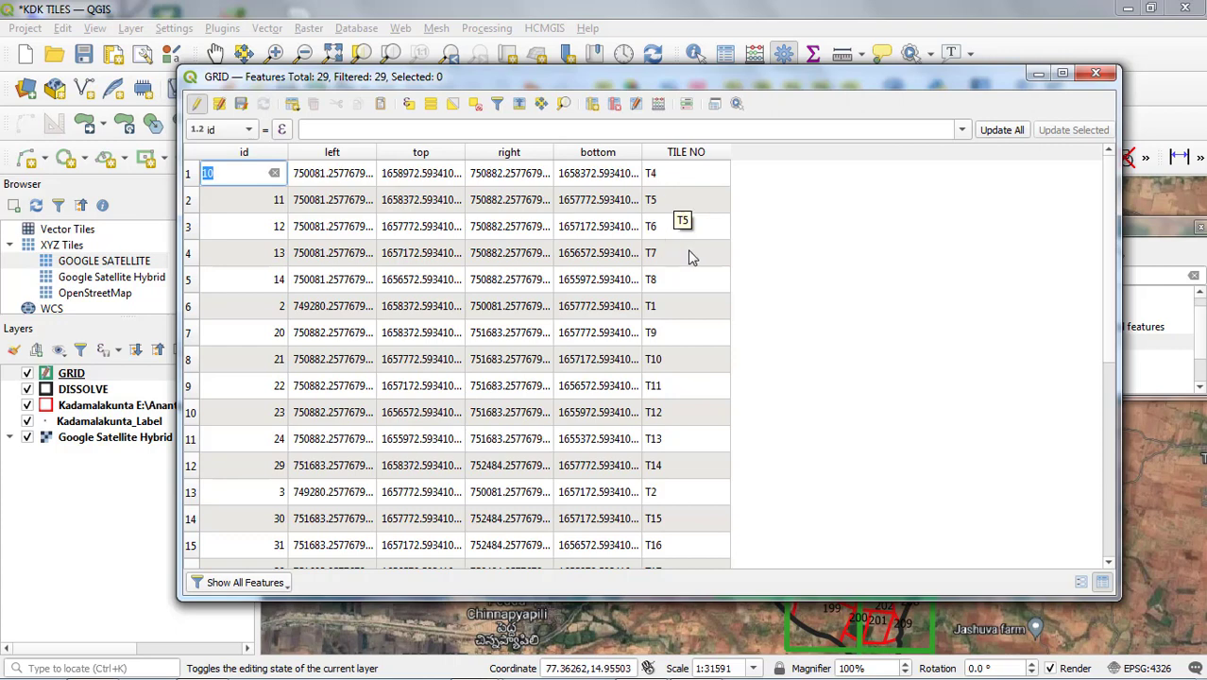
pyautogui.moveTo(634, 76); pyautogui.dragTo(578, 74)
pyautogui.click(1041, 72)
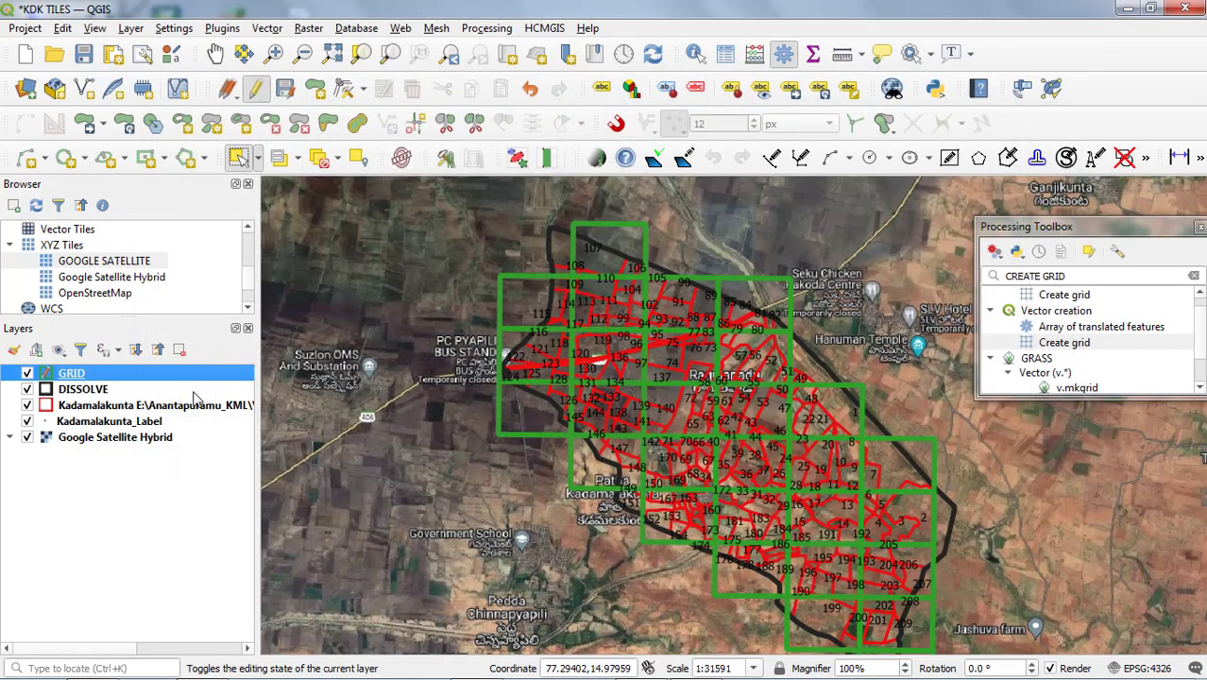
# Give the GRID layer single labels that use the TILE NO field as their value.
pyautogui.doubleClick(83, 376)
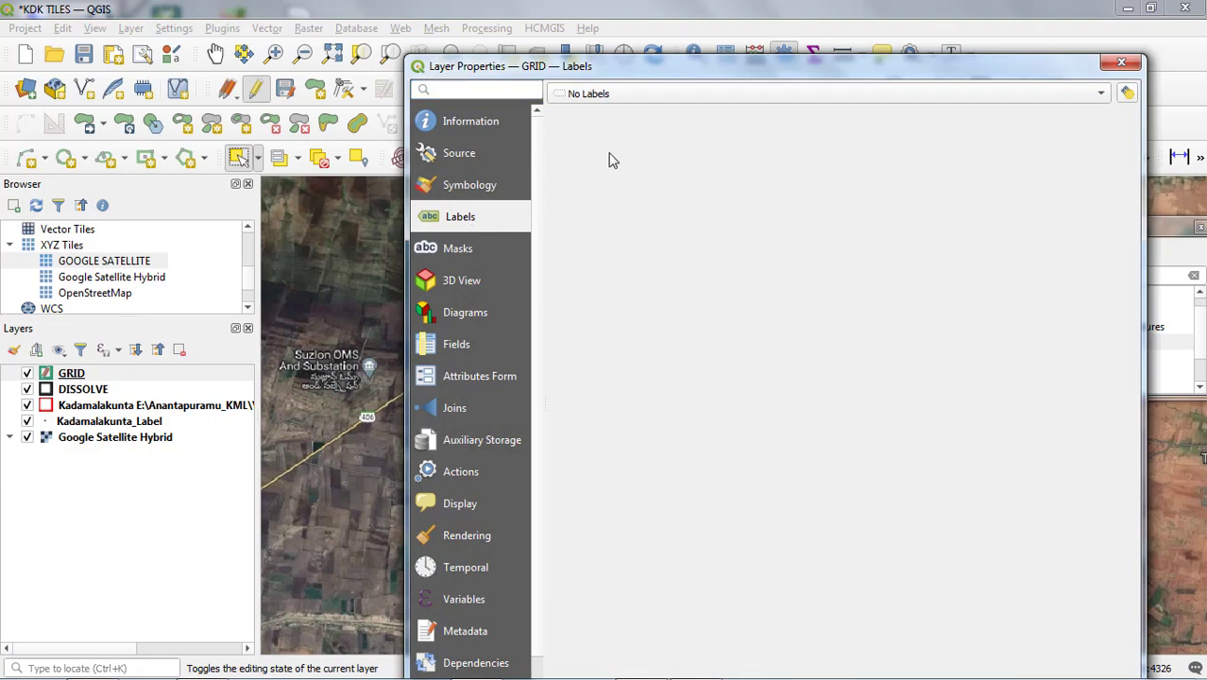
pyautogui.click(644, 94)
pyautogui.click(630, 114)
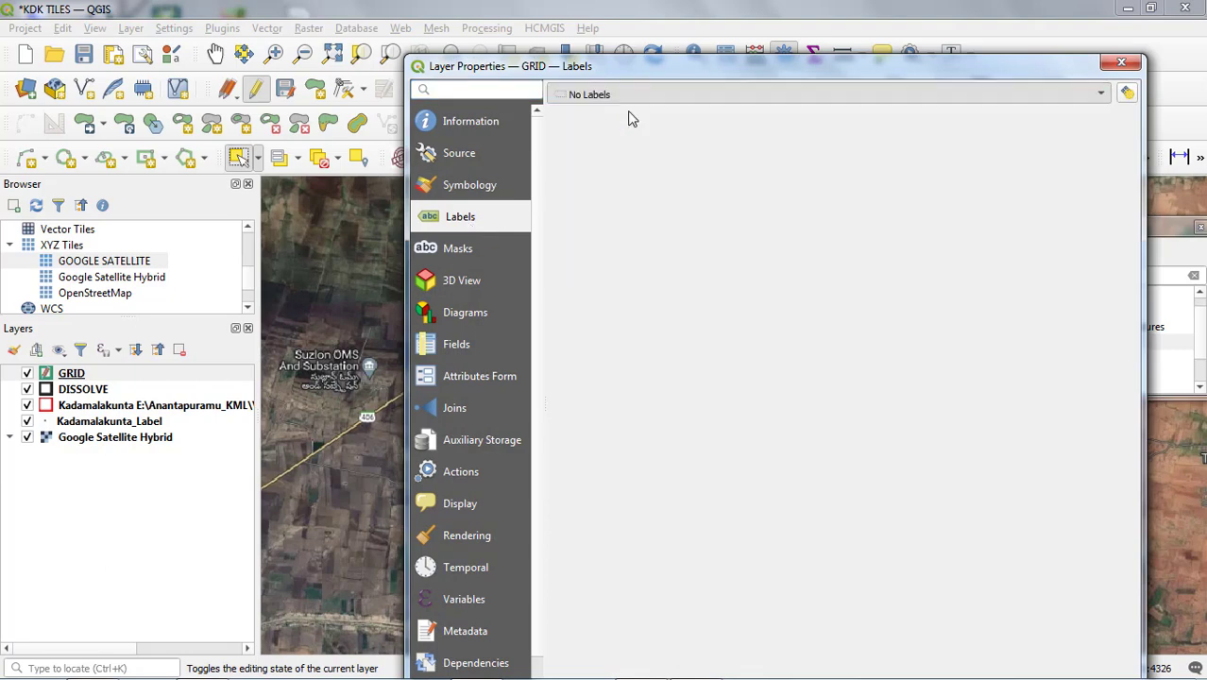
pyautogui.click(1100, 120)
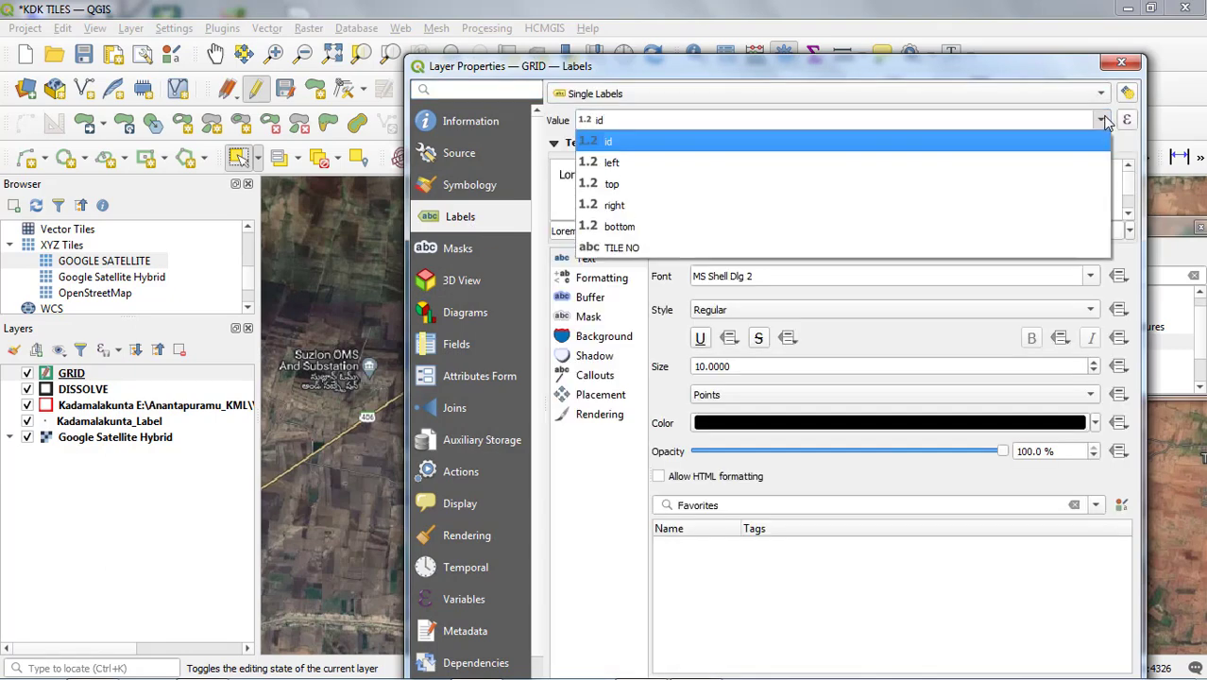
pyautogui.click(703, 252)
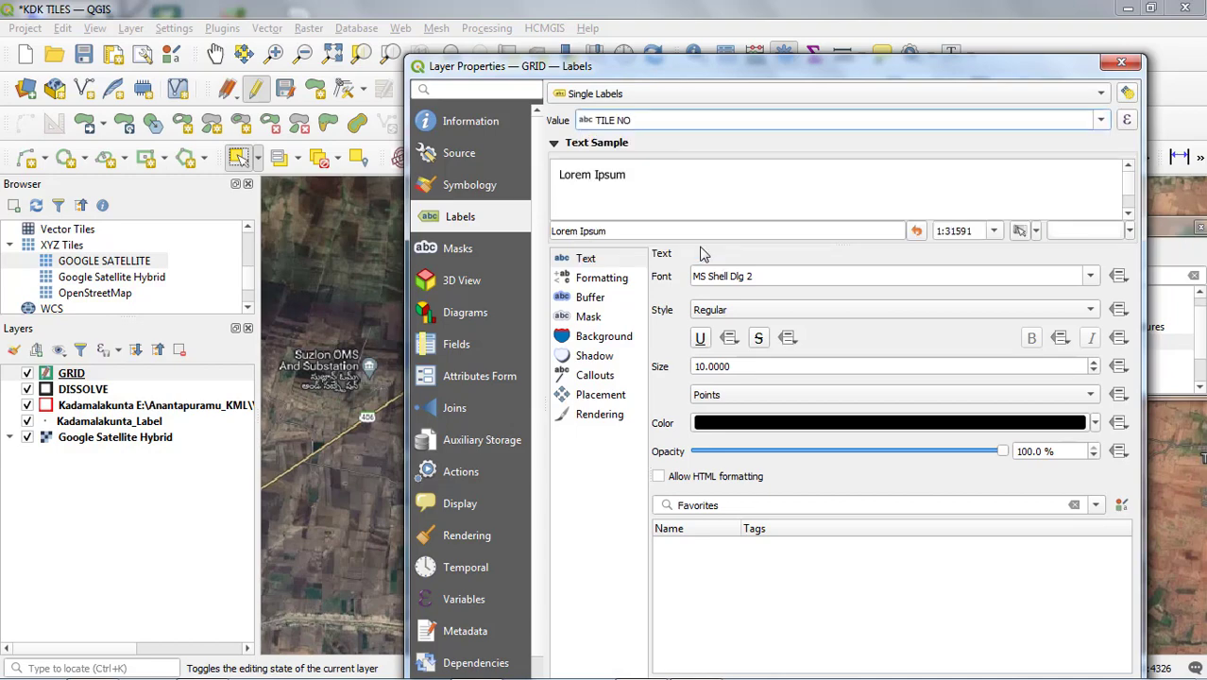
# Set the GRID label text color to yellow and apply the layer properties.
pyautogui.moveTo(704, 72); pyautogui.dragTo(582, 54)
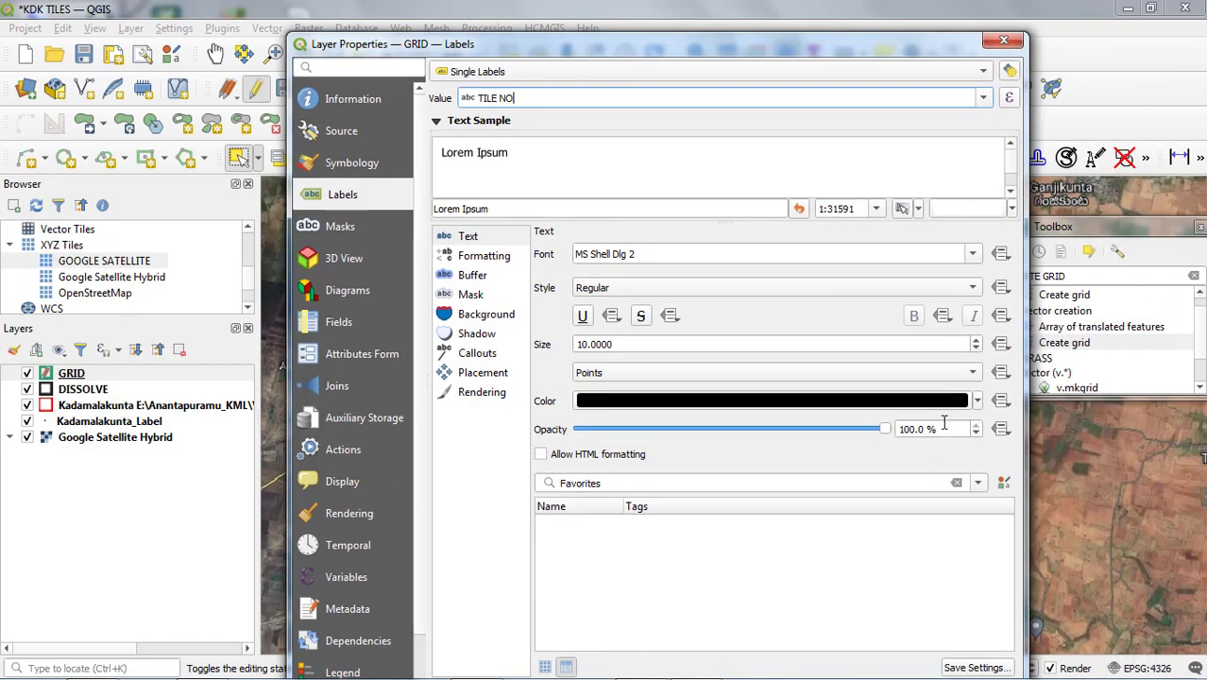
pyautogui.click(977, 400)
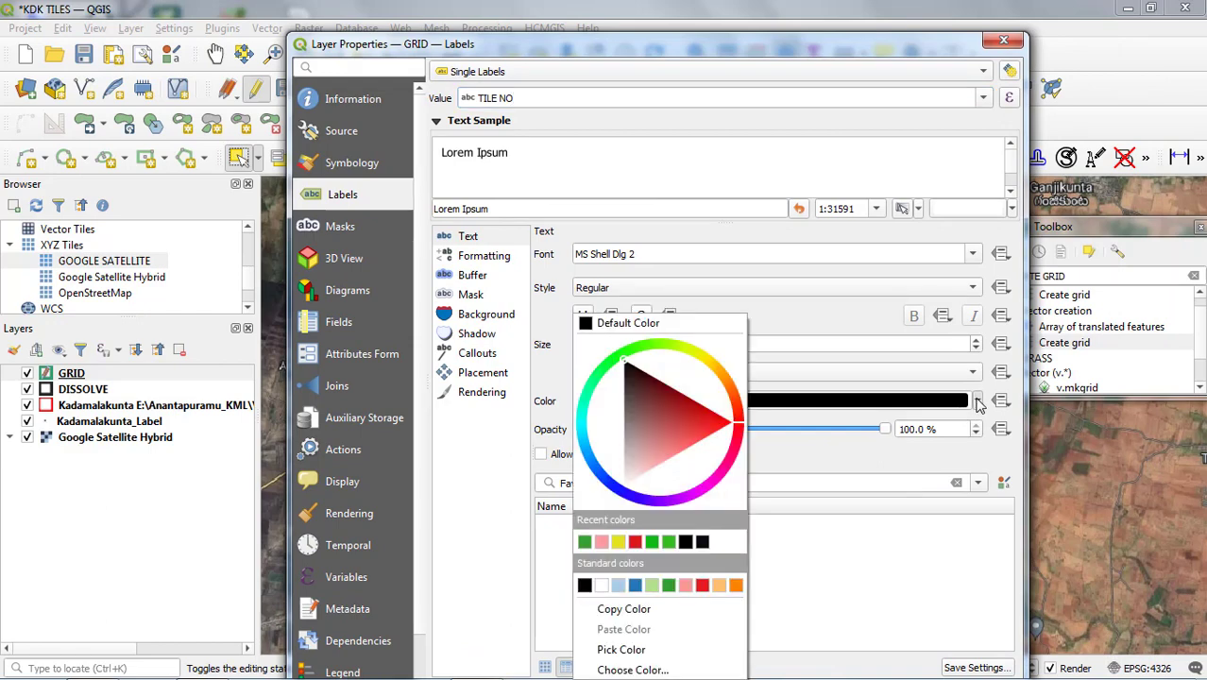
pyautogui.click(621, 542)
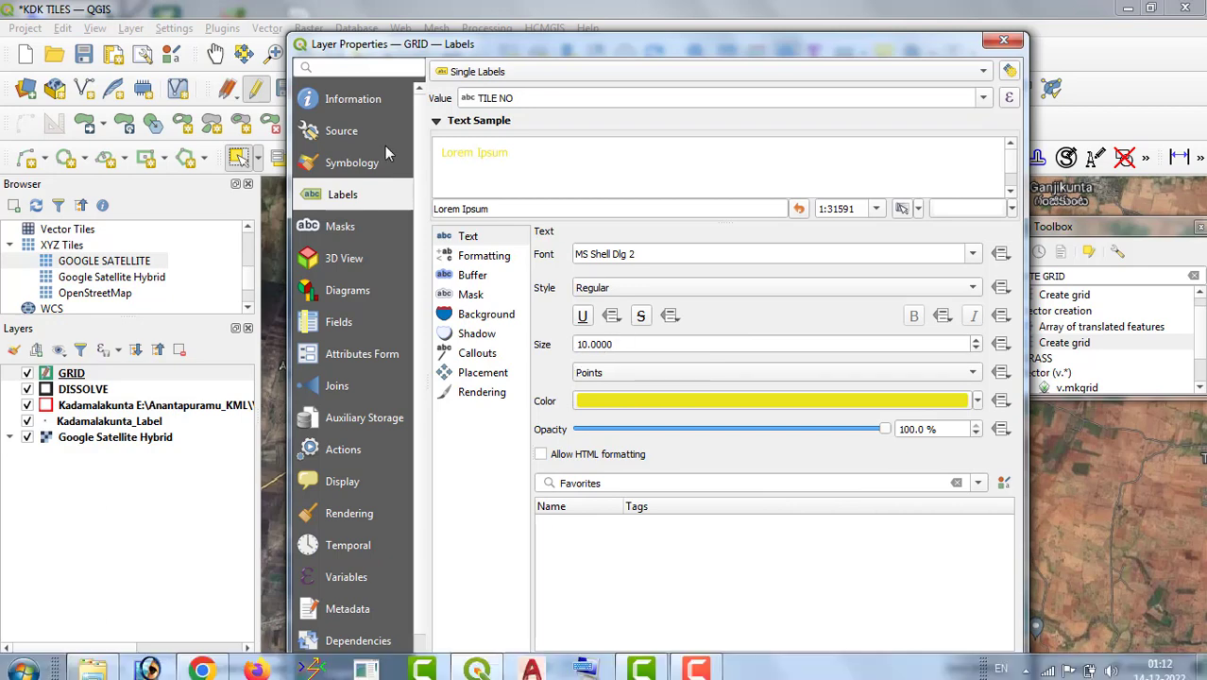
pyautogui.moveTo(548, 47); pyautogui.dragTo(550, 17)
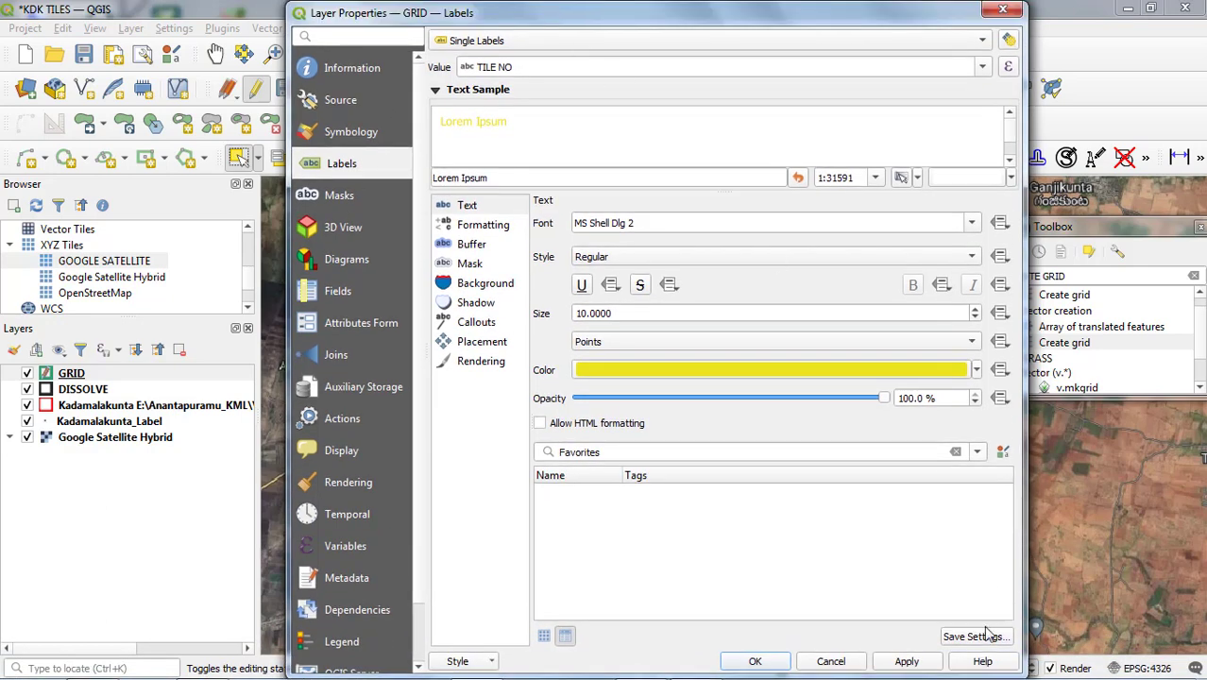
pyautogui.click(776, 662)
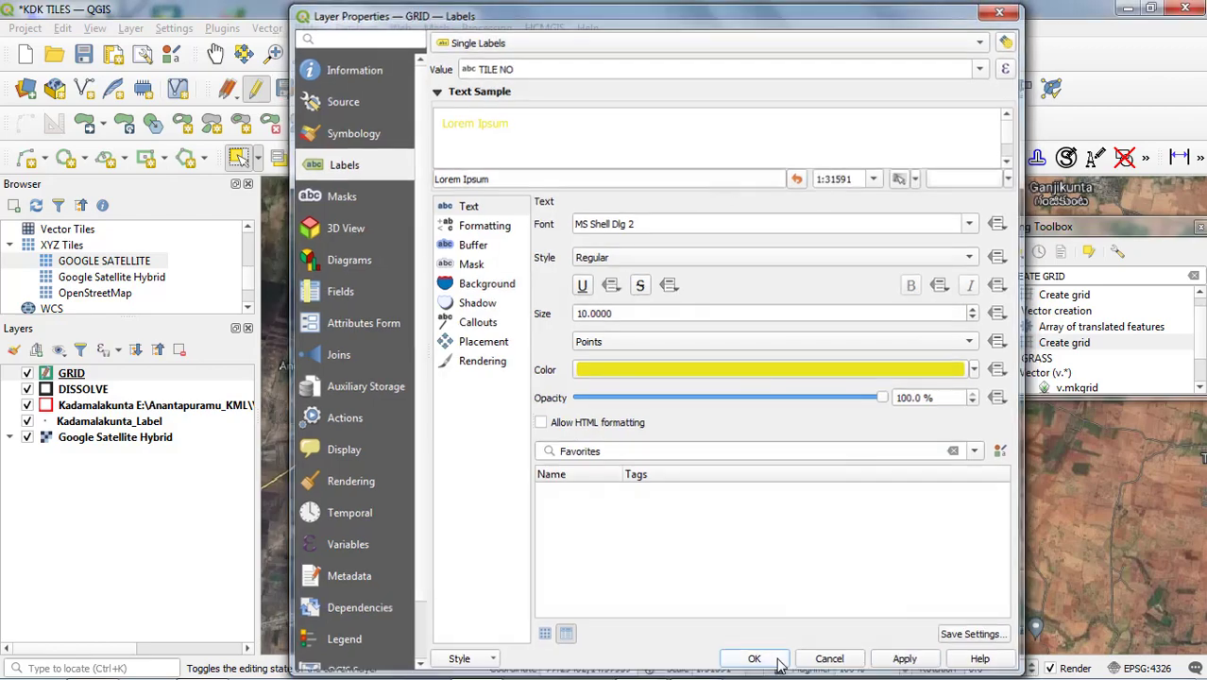
# Create a new print layout titled 1 for the labelled tile map.
pyautogui.scroll(2, 760, 423)
pyautogui.scroll(-3, 760, 423)
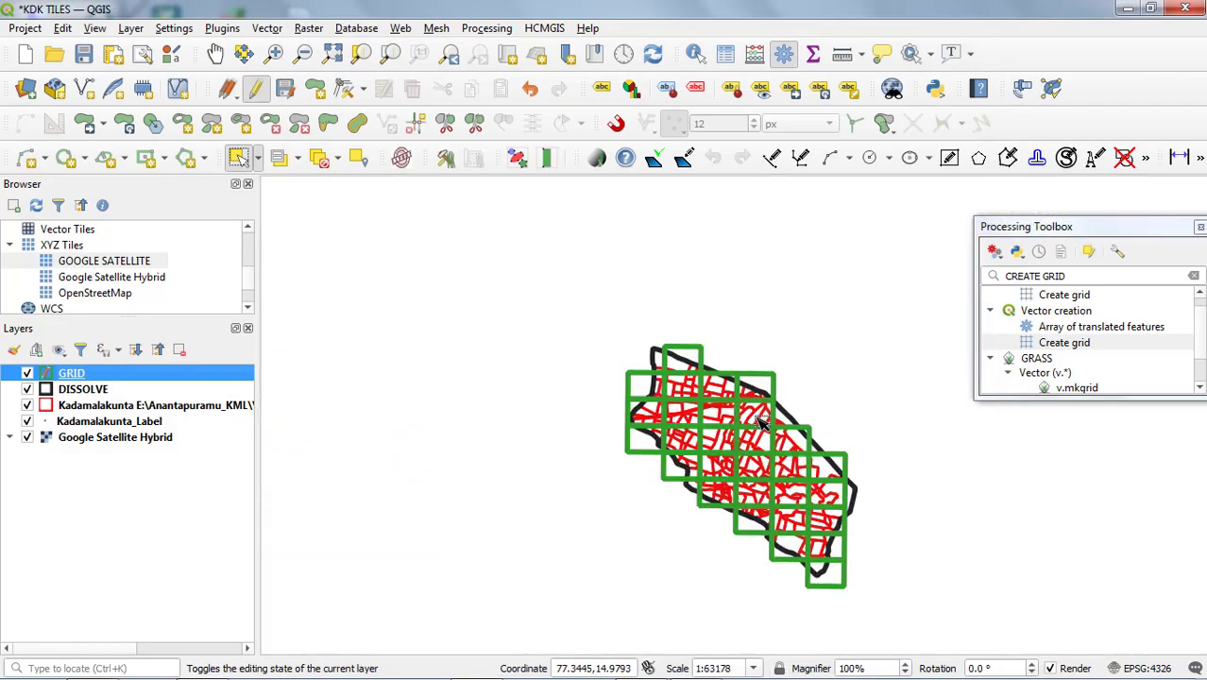
pyautogui.scroll(2, 676, 395)
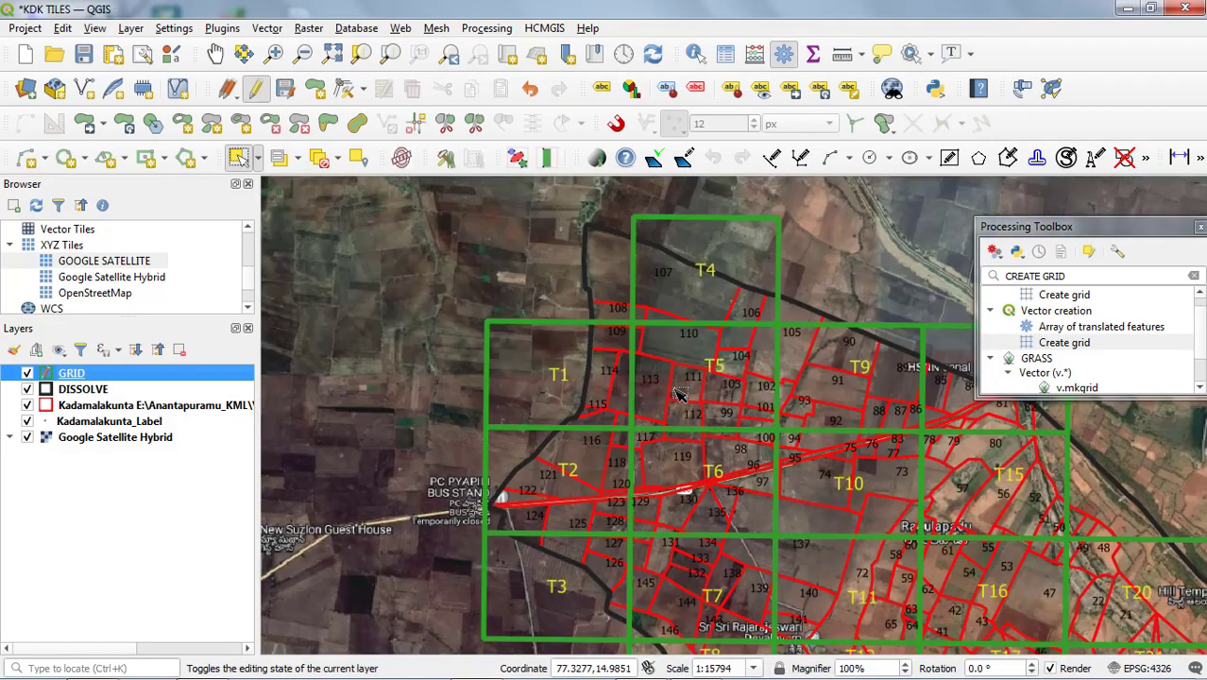
pyautogui.scroll(-1, 383, 282)
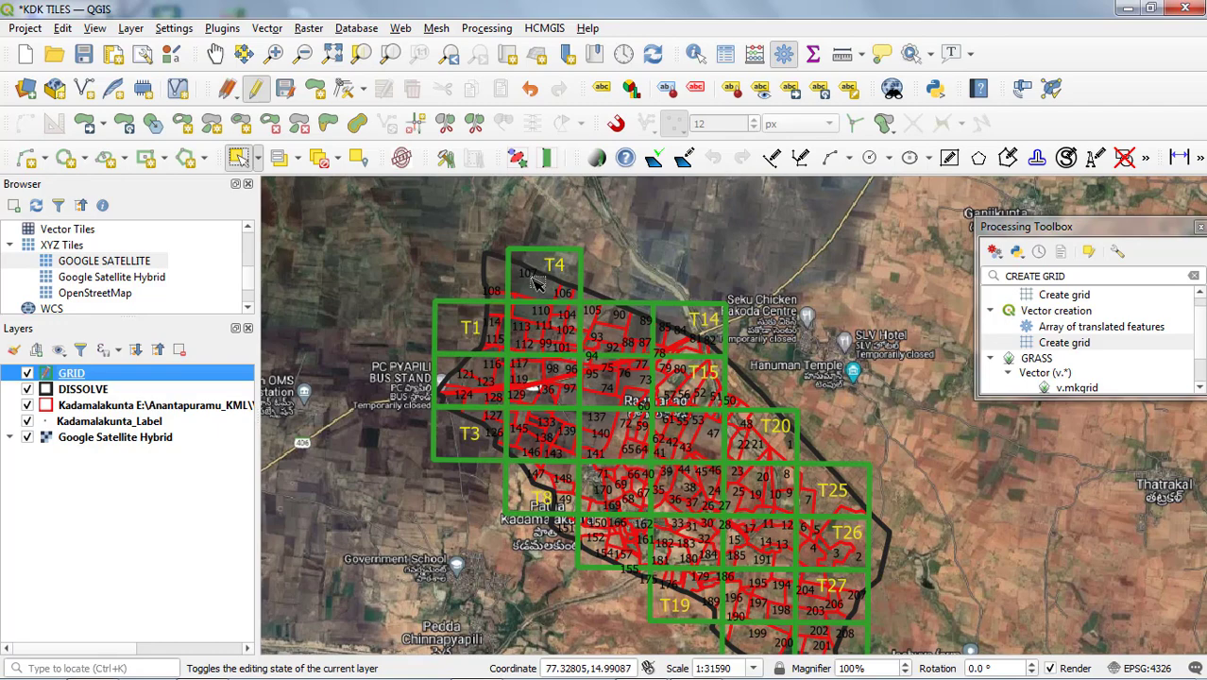
pyautogui.click(26, 28)
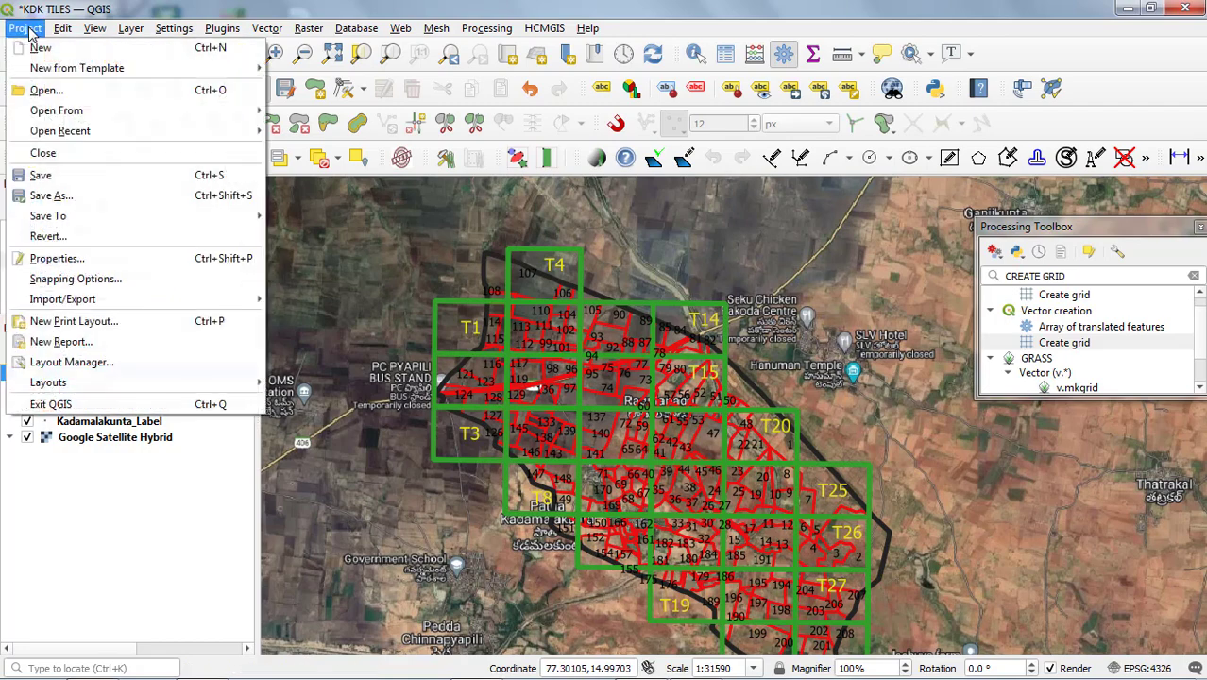
pyautogui.click(67, 324)
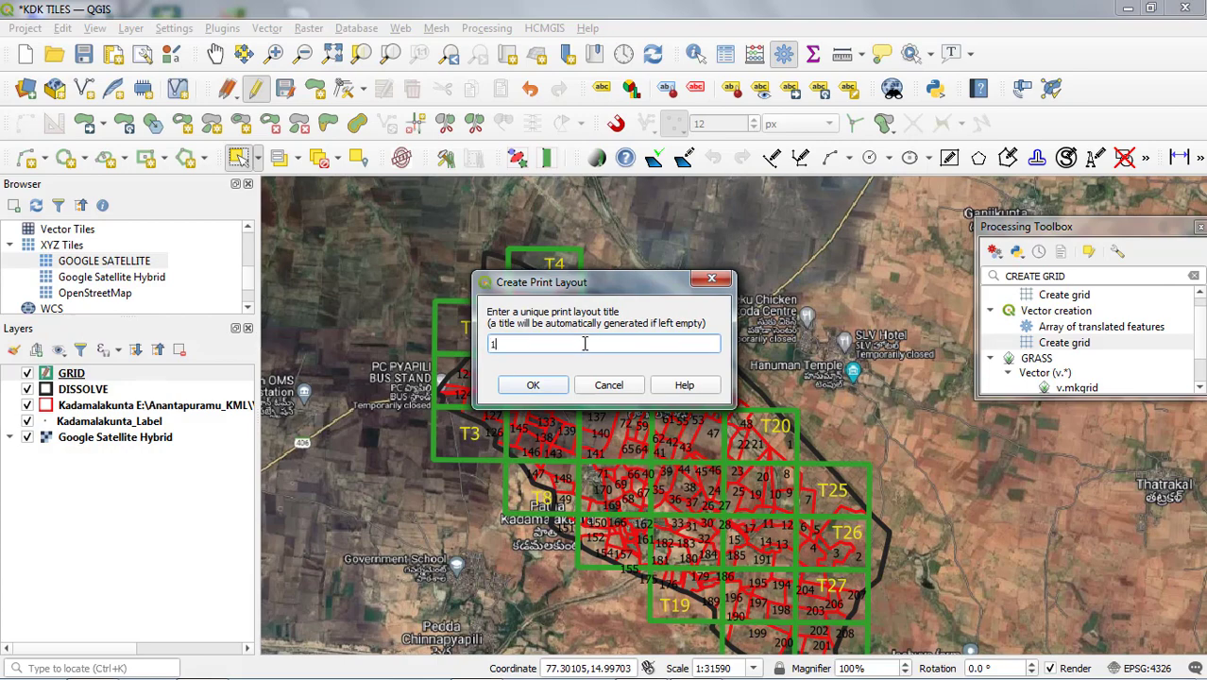
pyautogui.click(533, 386)
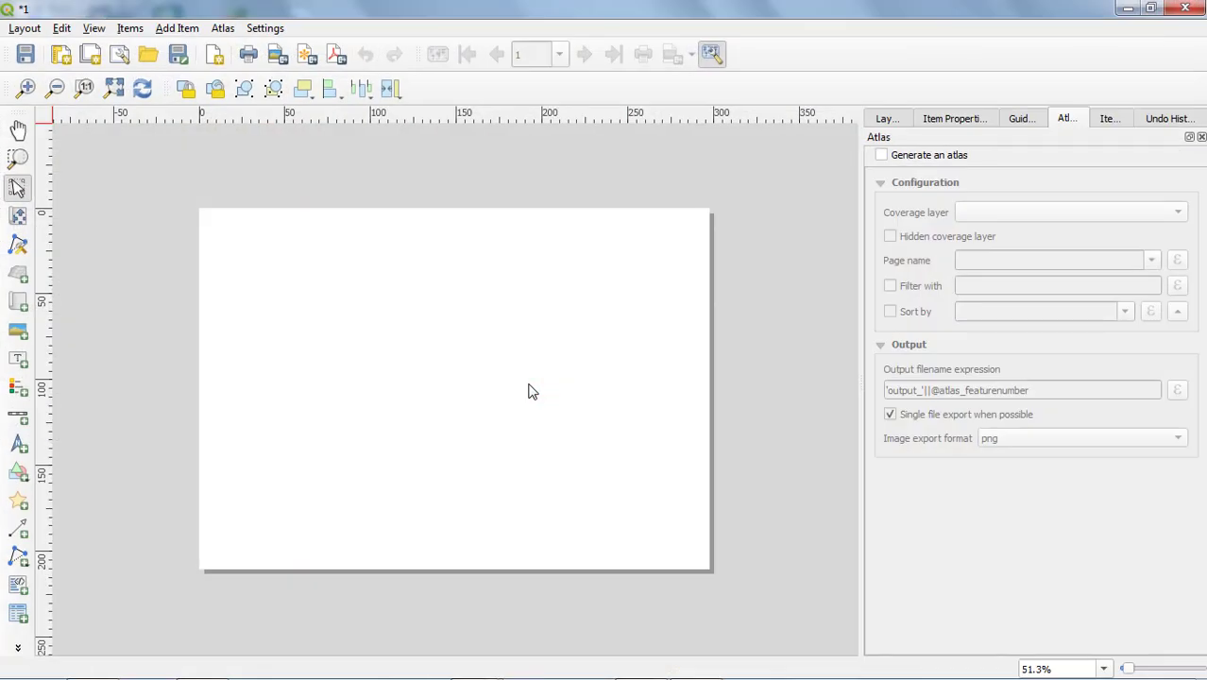
# Set the layout's page size to A3 in landscape orientation.
pyautogui.rightClick(523, 357)
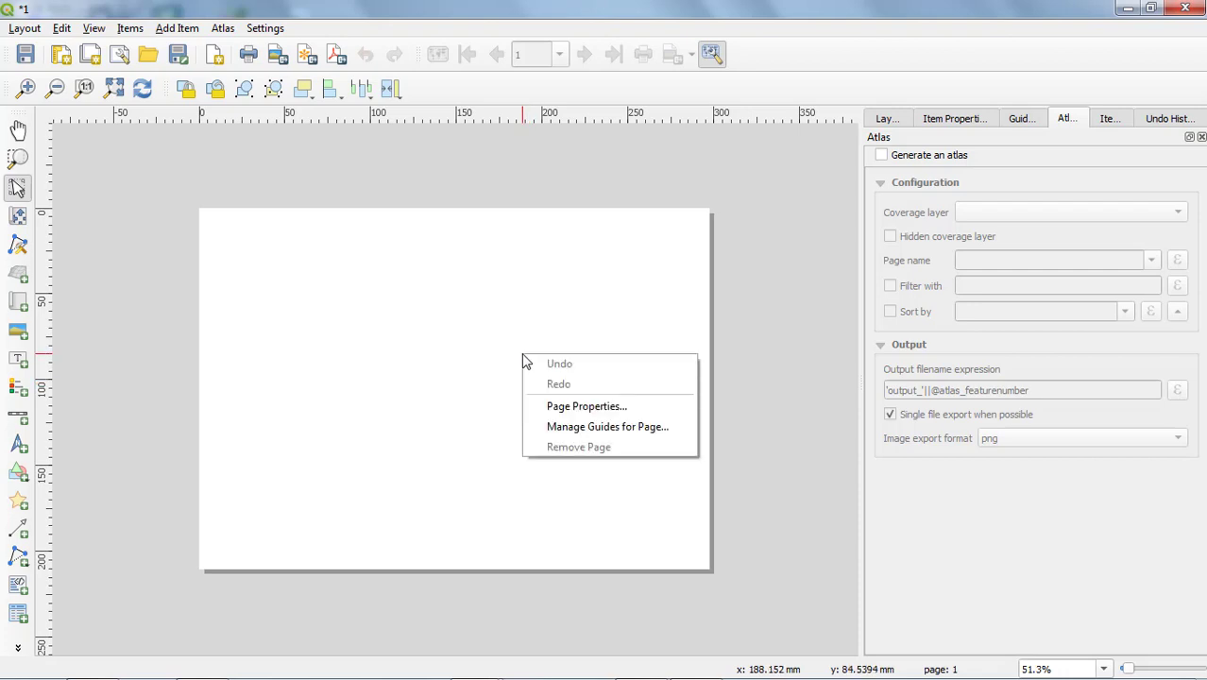
pyautogui.click(553, 408)
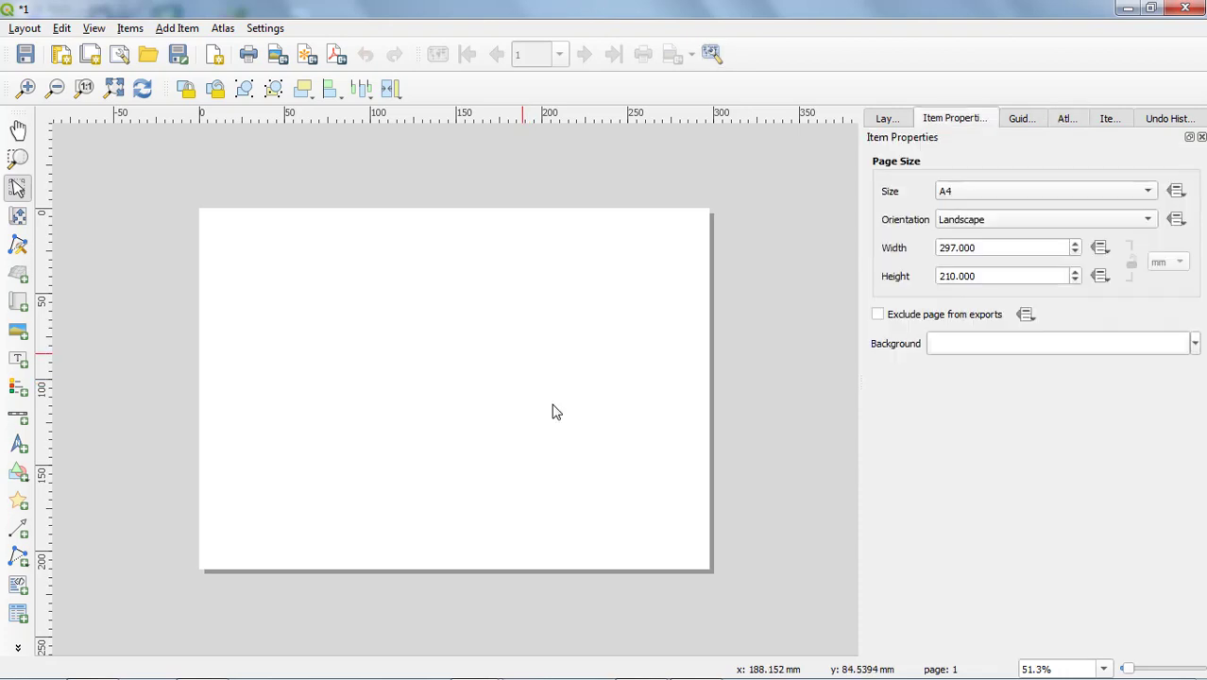
pyautogui.click(1019, 192)
pyautogui.click(949, 132)
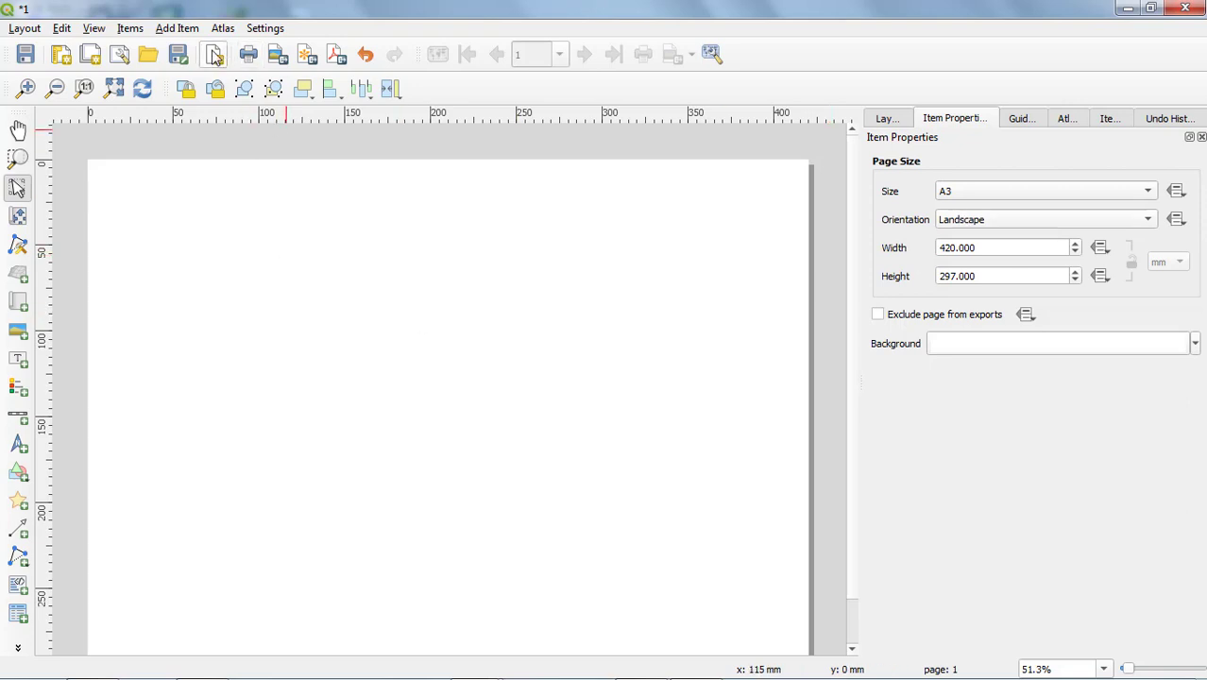
# Add a map nearly as wide as the page, starting at about x 8 mm, y 49 mm, leaving header space above it.
pyautogui.click(183, 32)
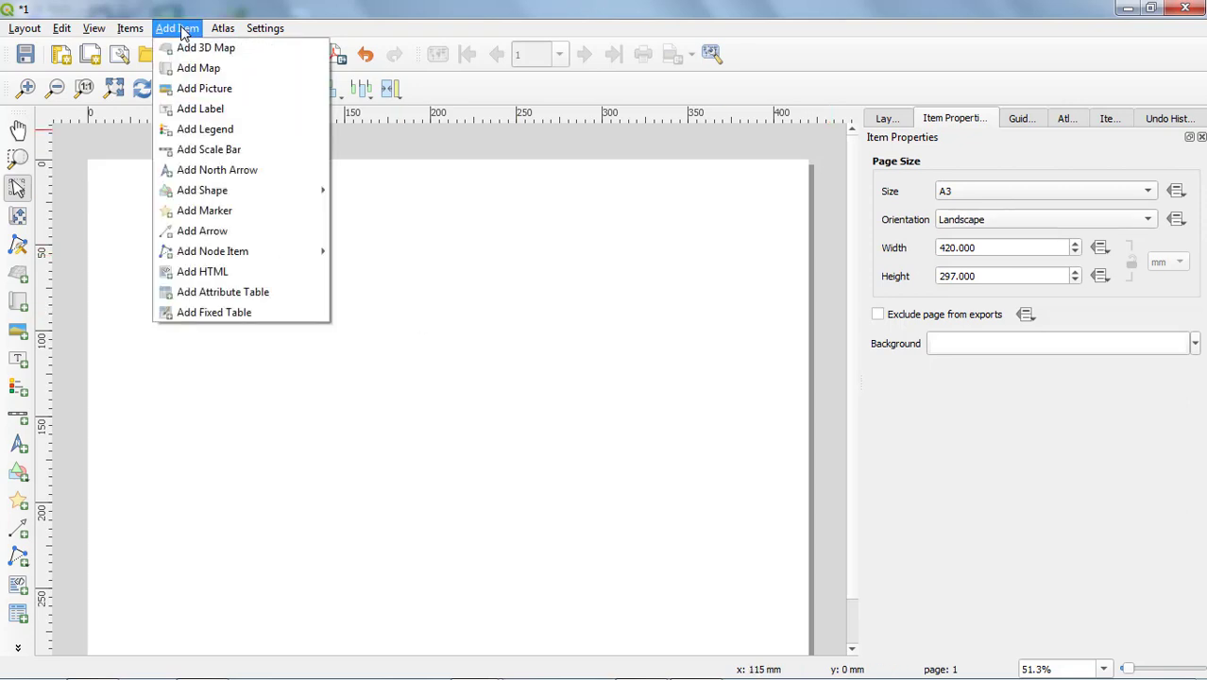
pyautogui.click(197, 69)
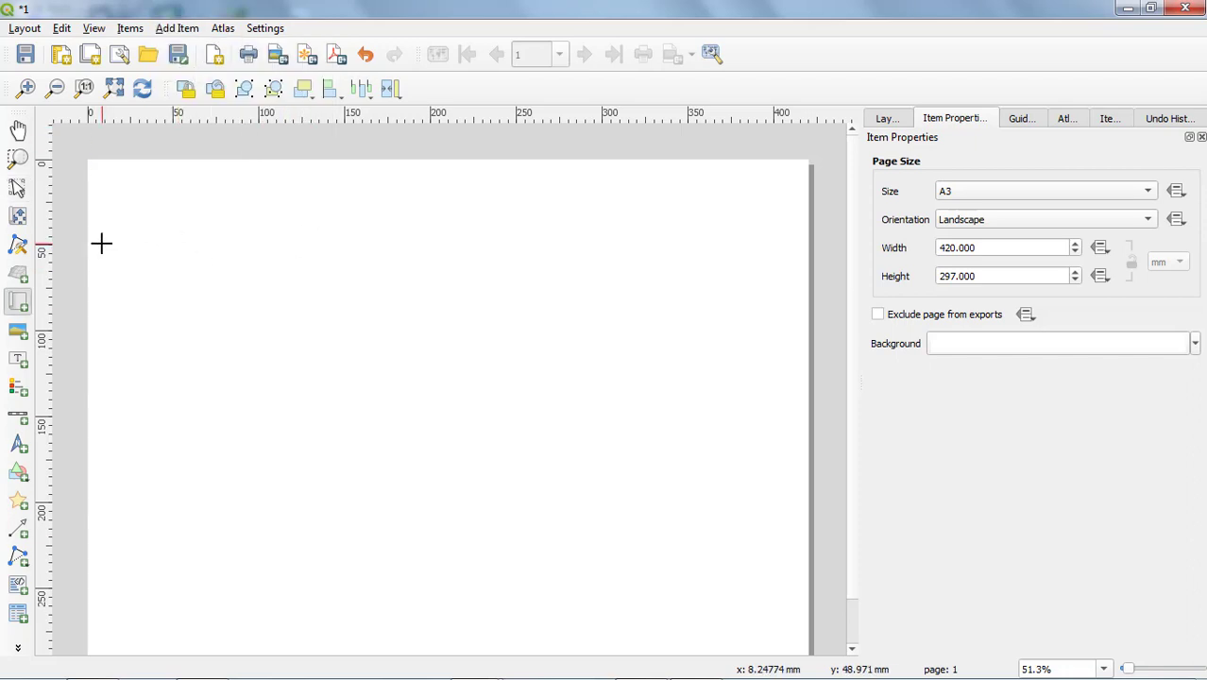
pyautogui.moveTo(101, 244); pyautogui.dragTo(800, 649)
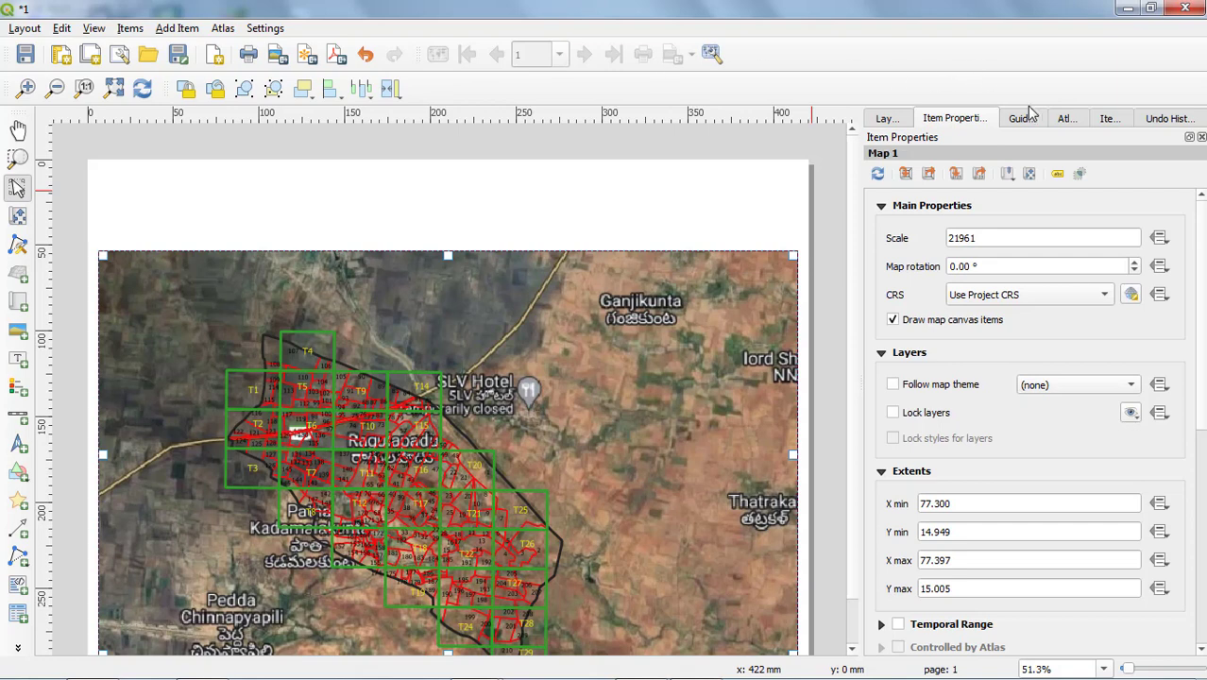
# Enable atlas generation with GRID as the coverage layer and TILE NO as the page name.
pyautogui.click(1067, 118)
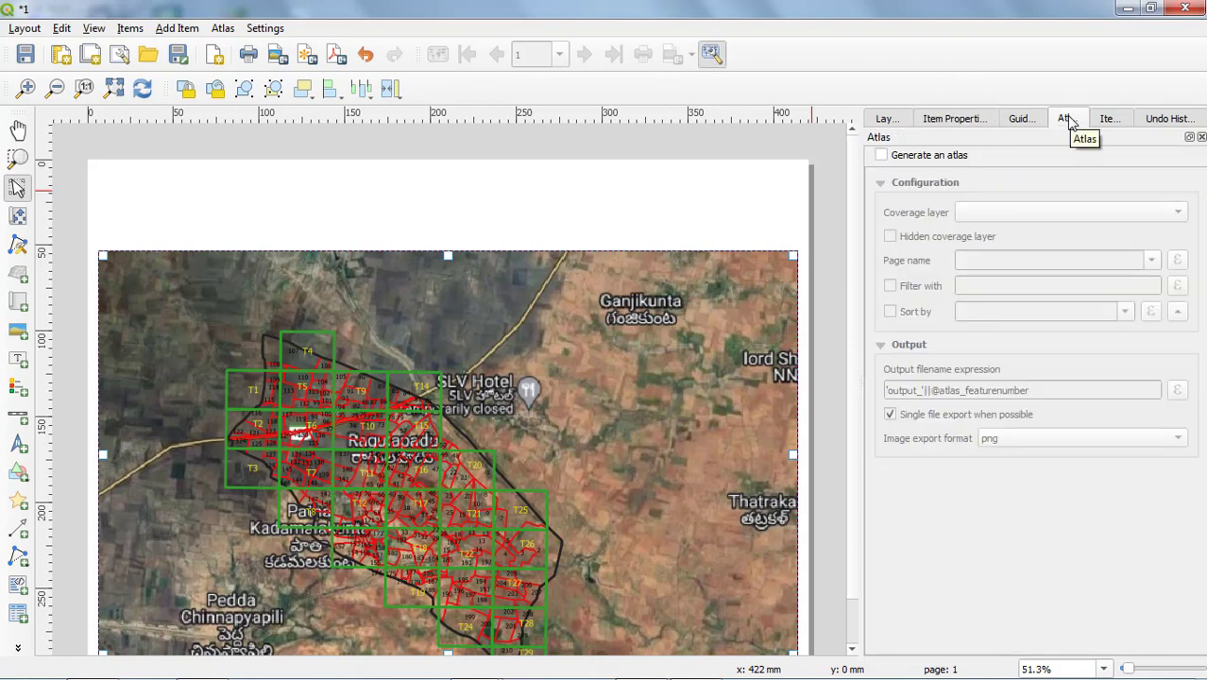
pyautogui.click(224, 28)
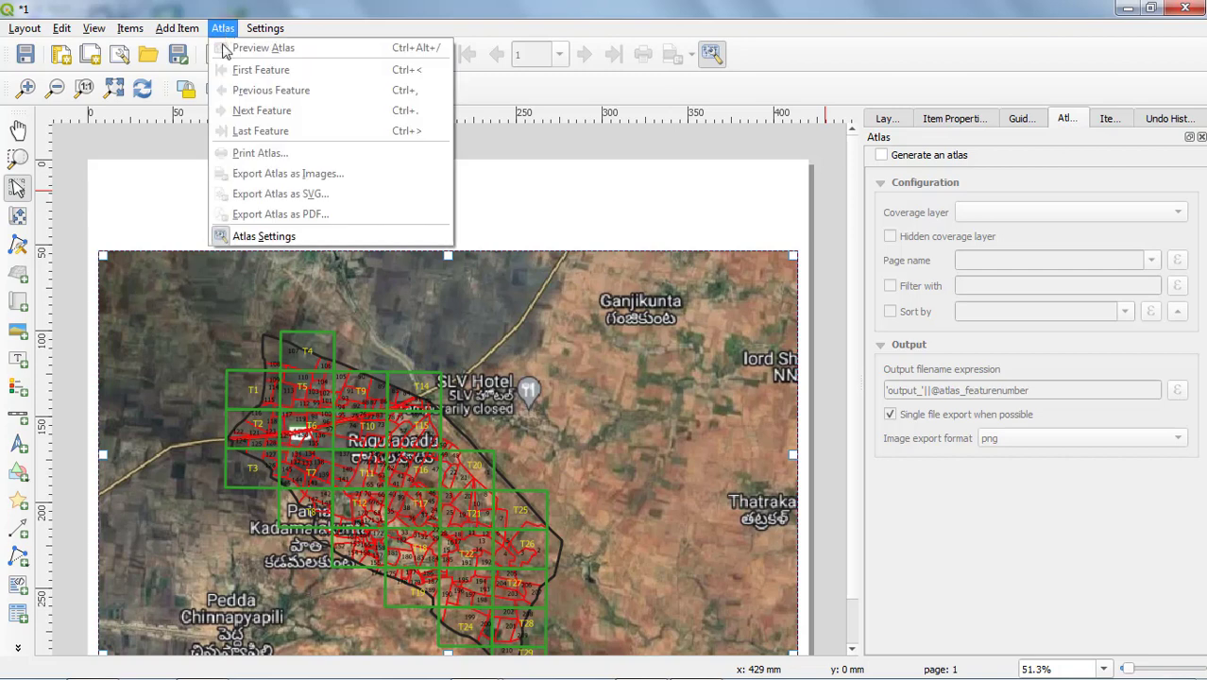
pyautogui.click(264, 236)
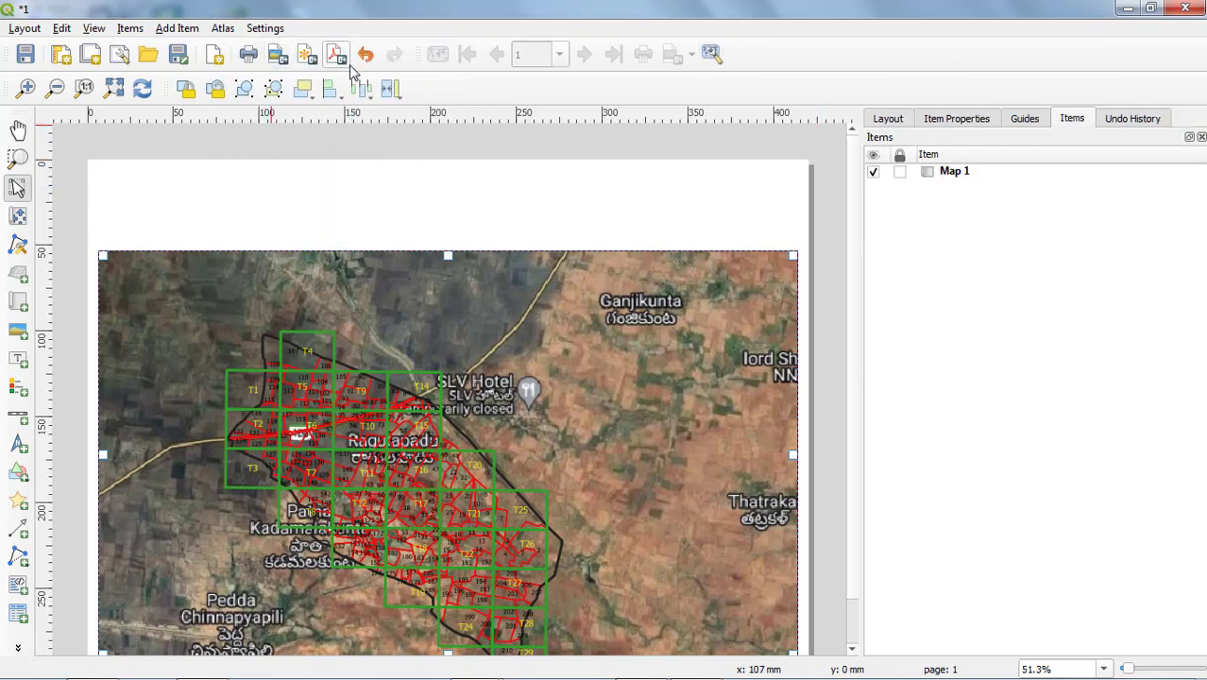
pyautogui.click(223, 29)
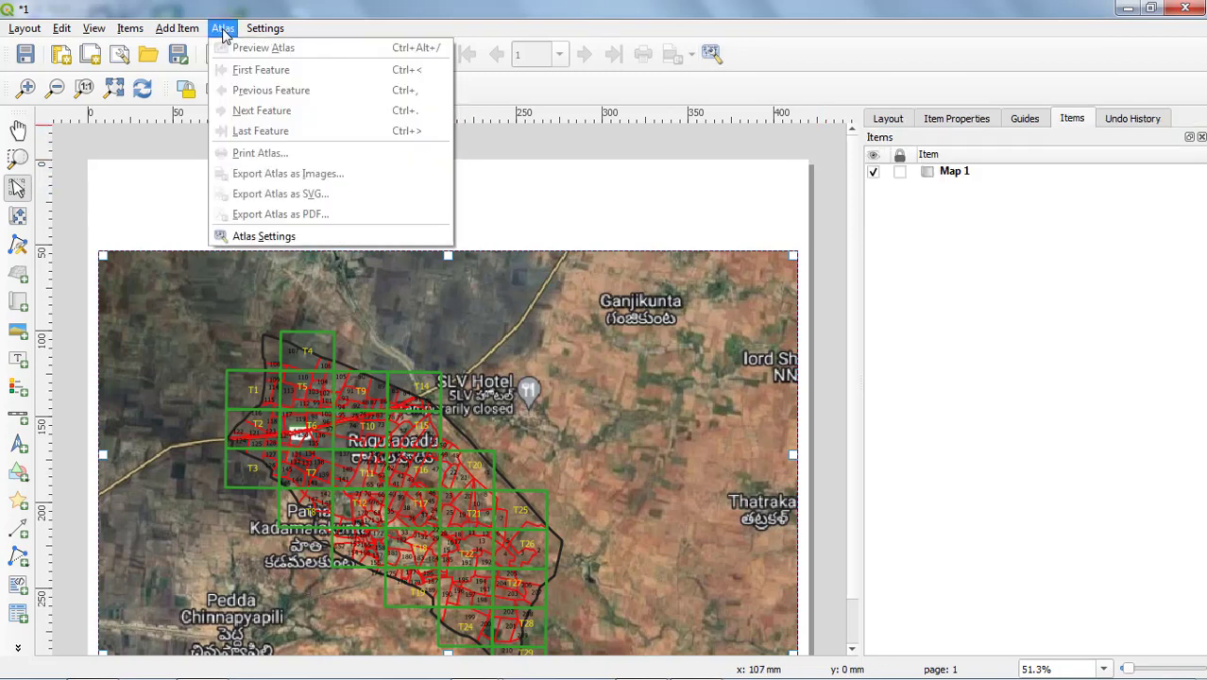
pyautogui.click(278, 236)
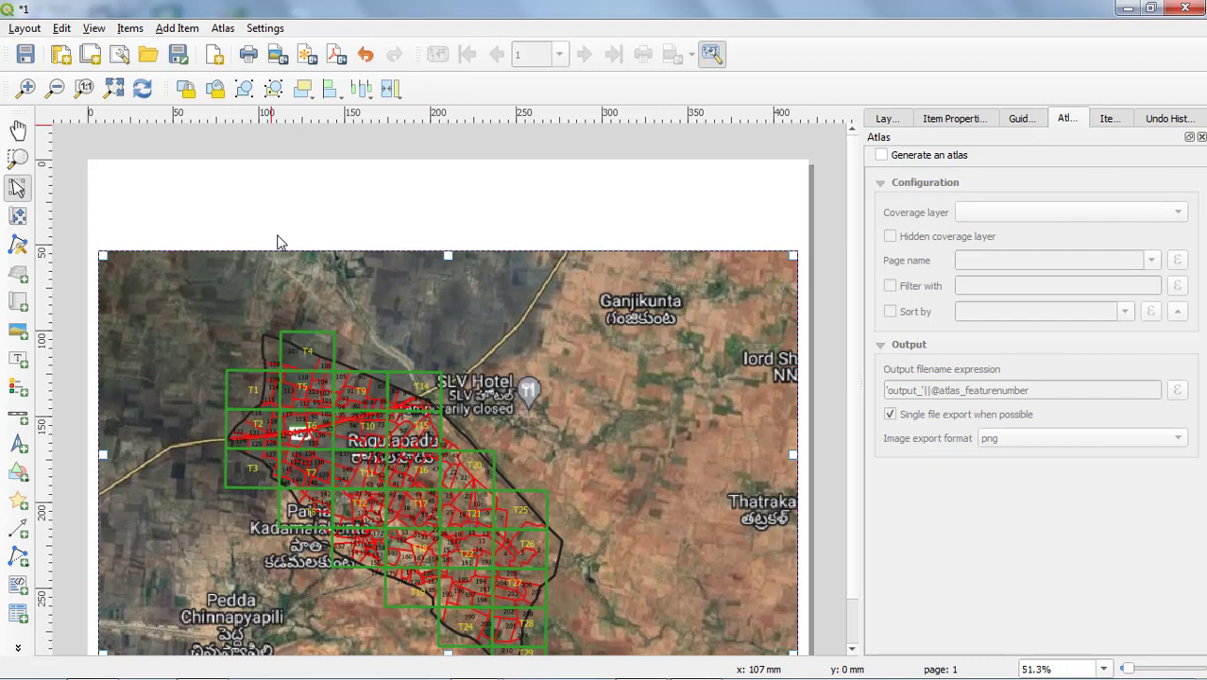
pyautogui.click(880, 155)
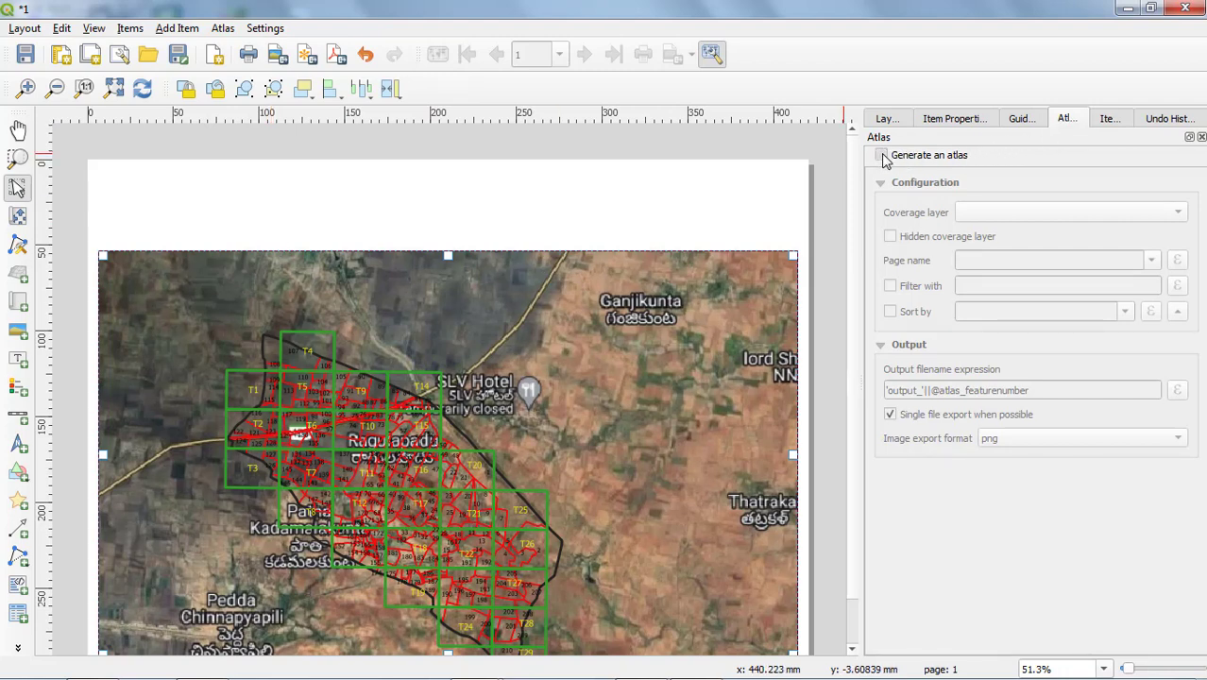
pyautogui.click(1039, 212)
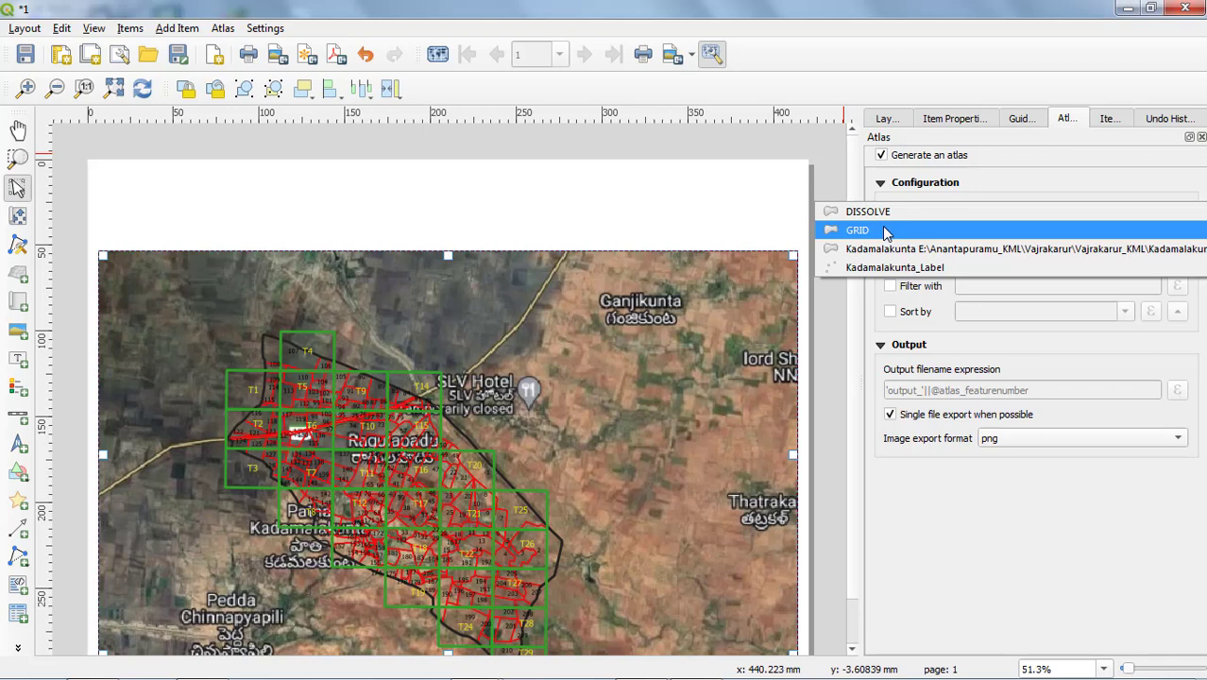
pyautogui.click(885, 231)
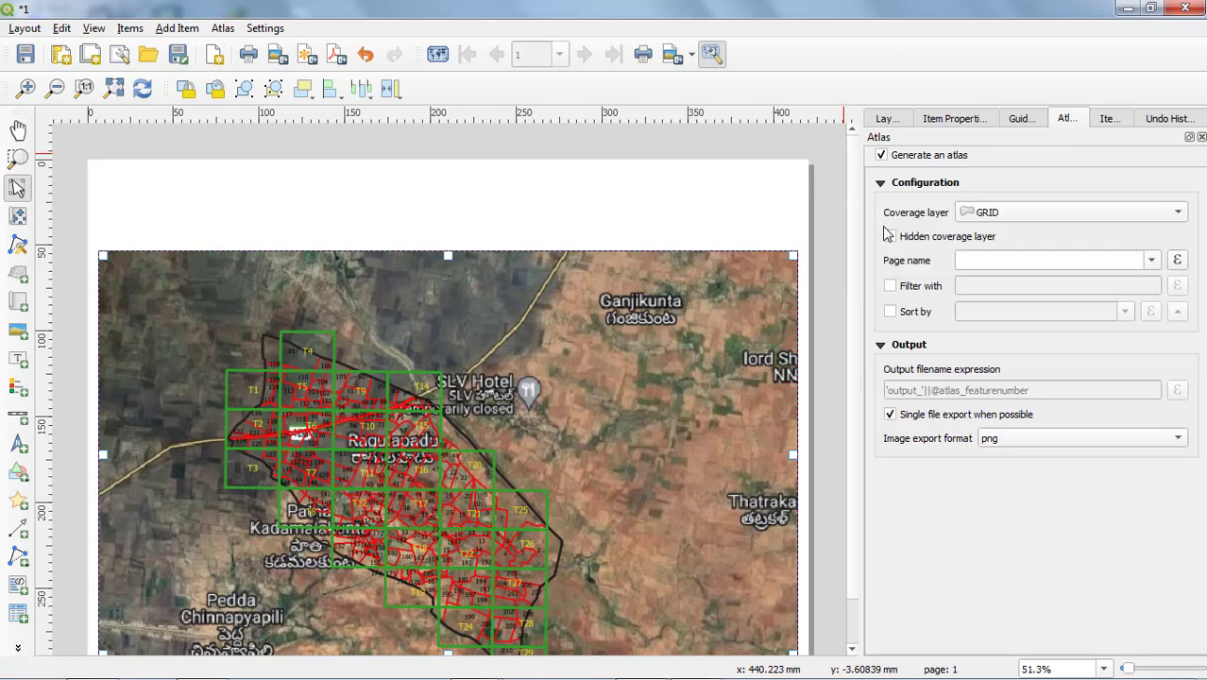
pyautogui.click(1152, 260)
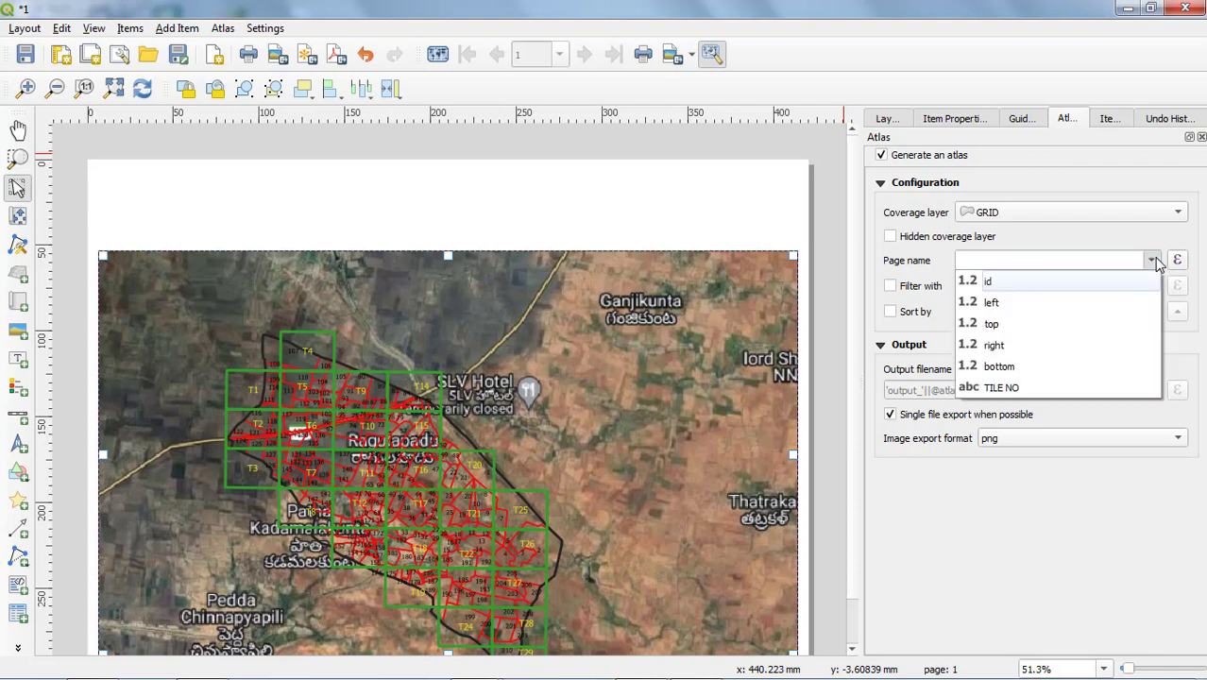
pyautogui.click(972, 387)
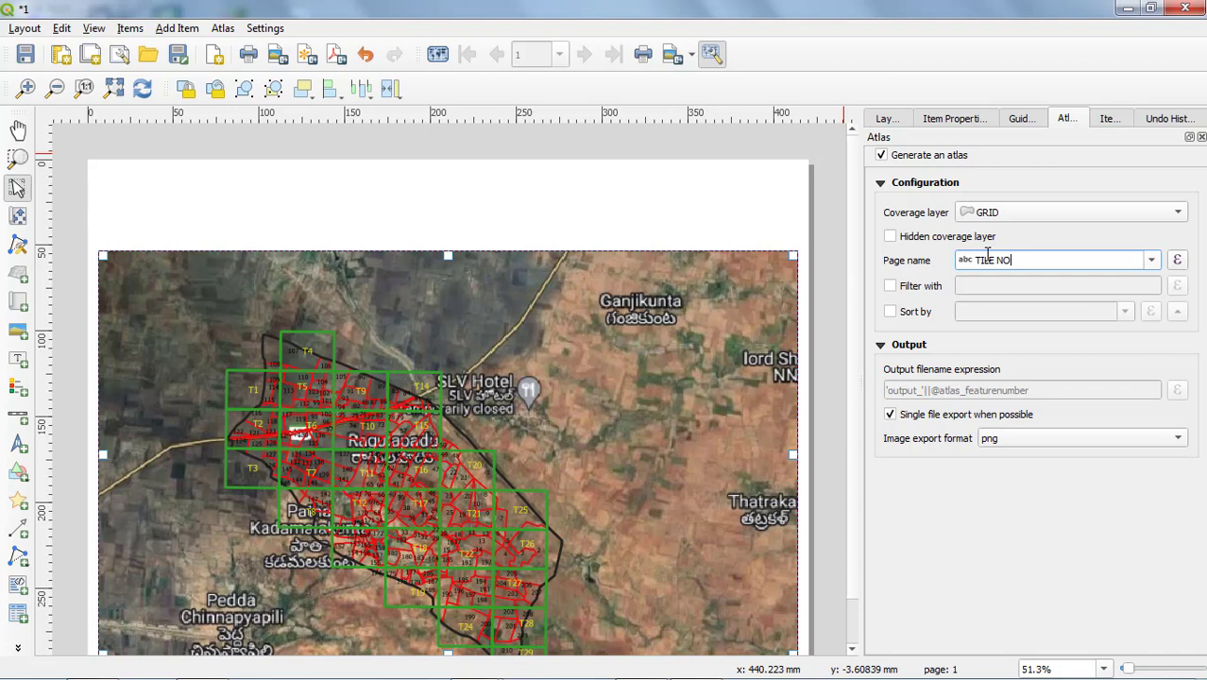
# Make the map controlled by the atlas, keeping the 10% margin around feature, and turn on the atlas preview.
pyautogui.click(948, 121)
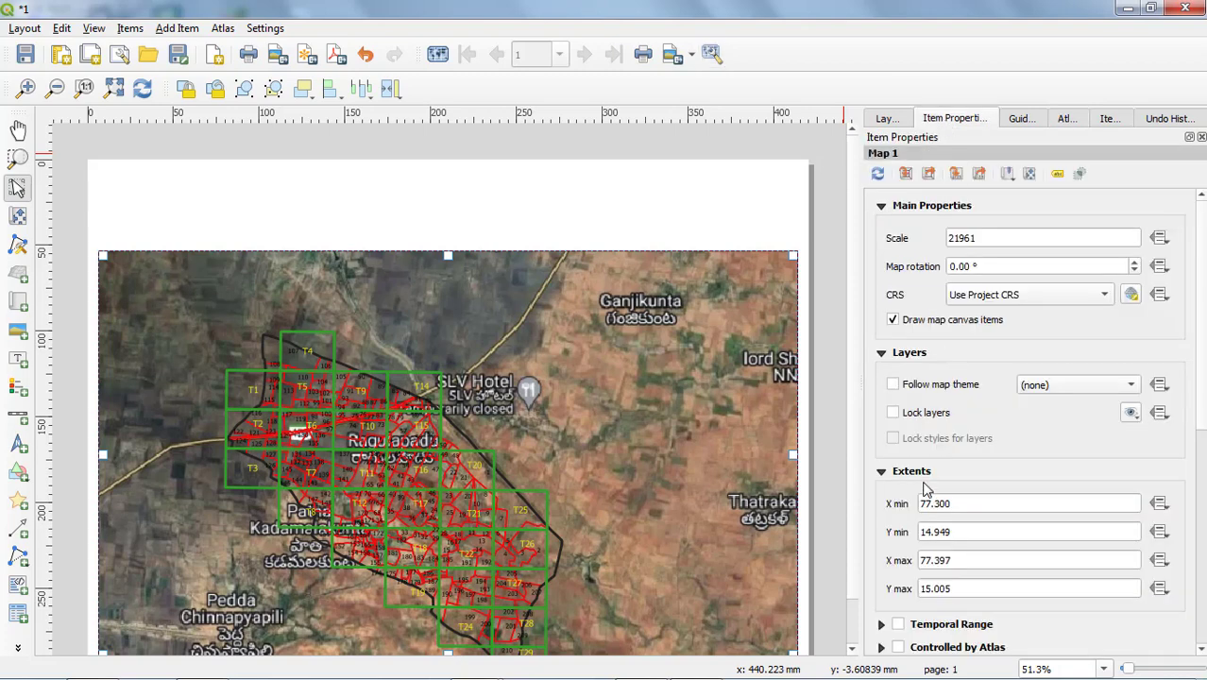
pyautogui.scroll(-5, 924, 500)
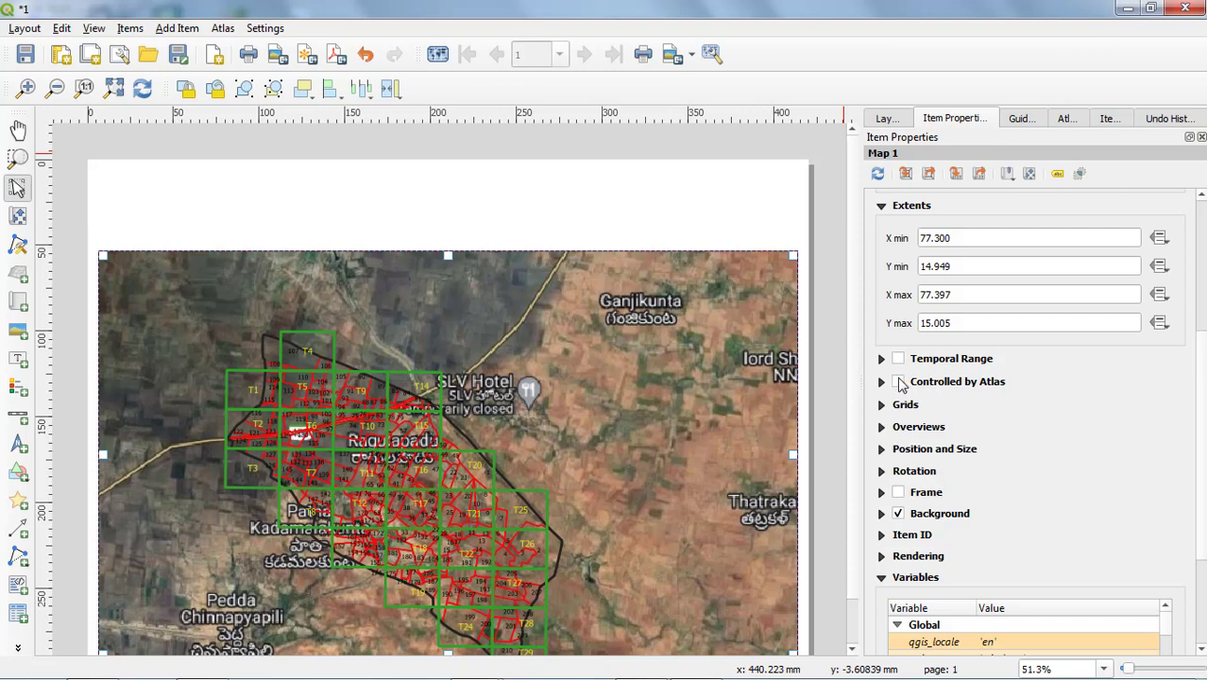
pyautogui.click(898, 381)
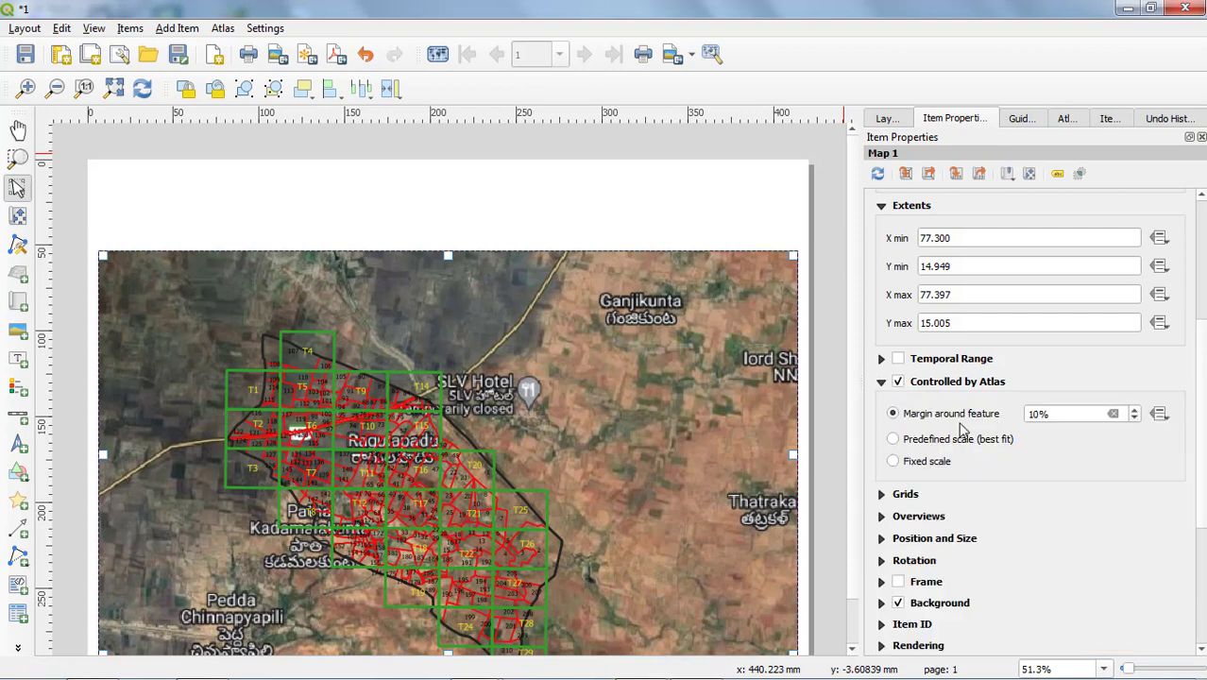
pyautogui.click(436, 55)
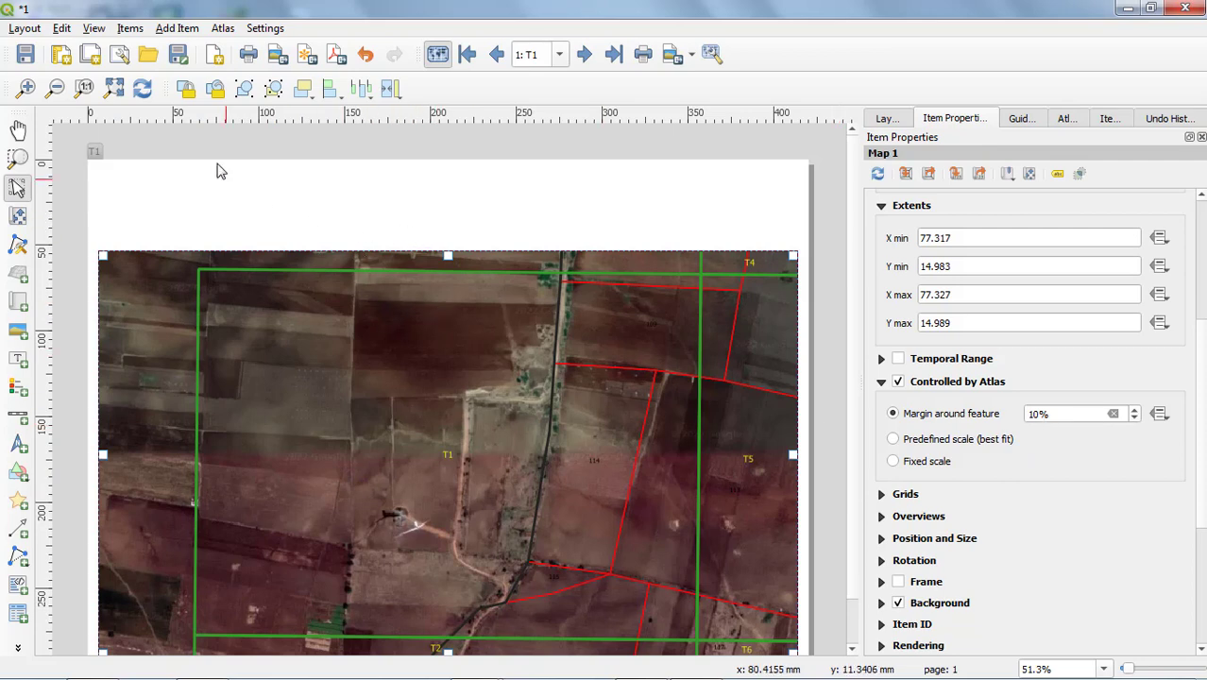
# Add a label across the page header, as wide as the map, reading DISTRICT MANDAL VILLAGE.
pyautogui.click(174, 28)
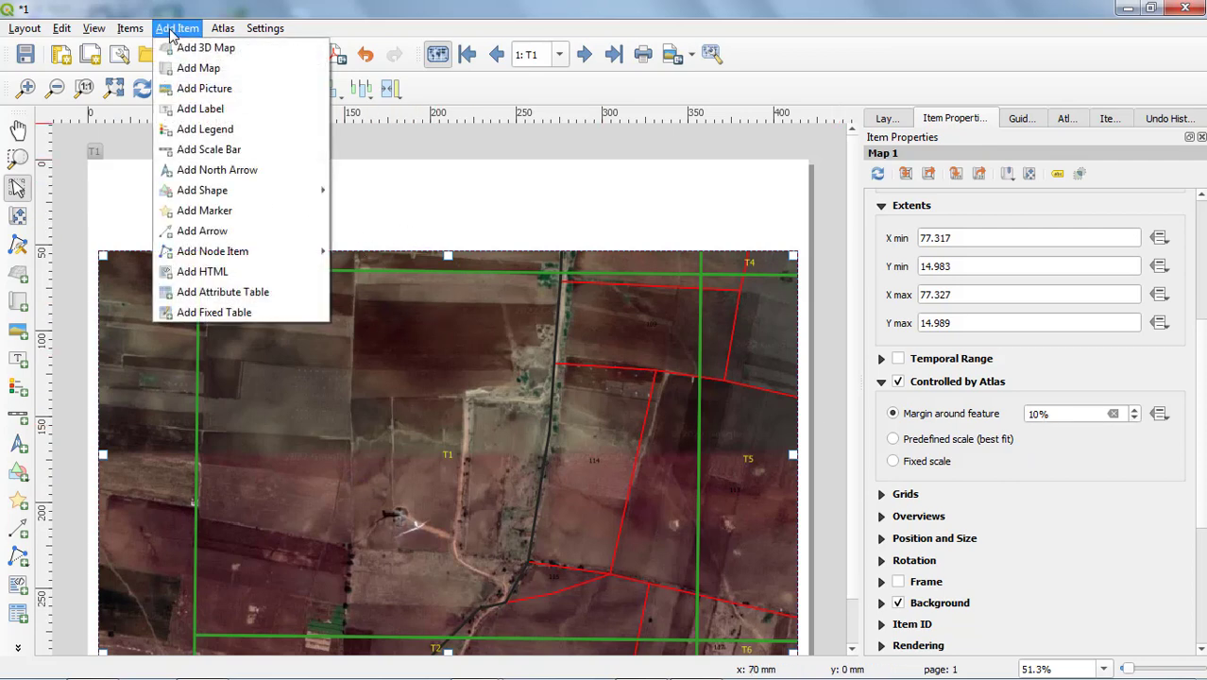
pyautogui.click(201, 110)
pyautogui.moveTo(98, 175); pyautogui.dragTo(784, 195)
pyautogui.click(954, 208)
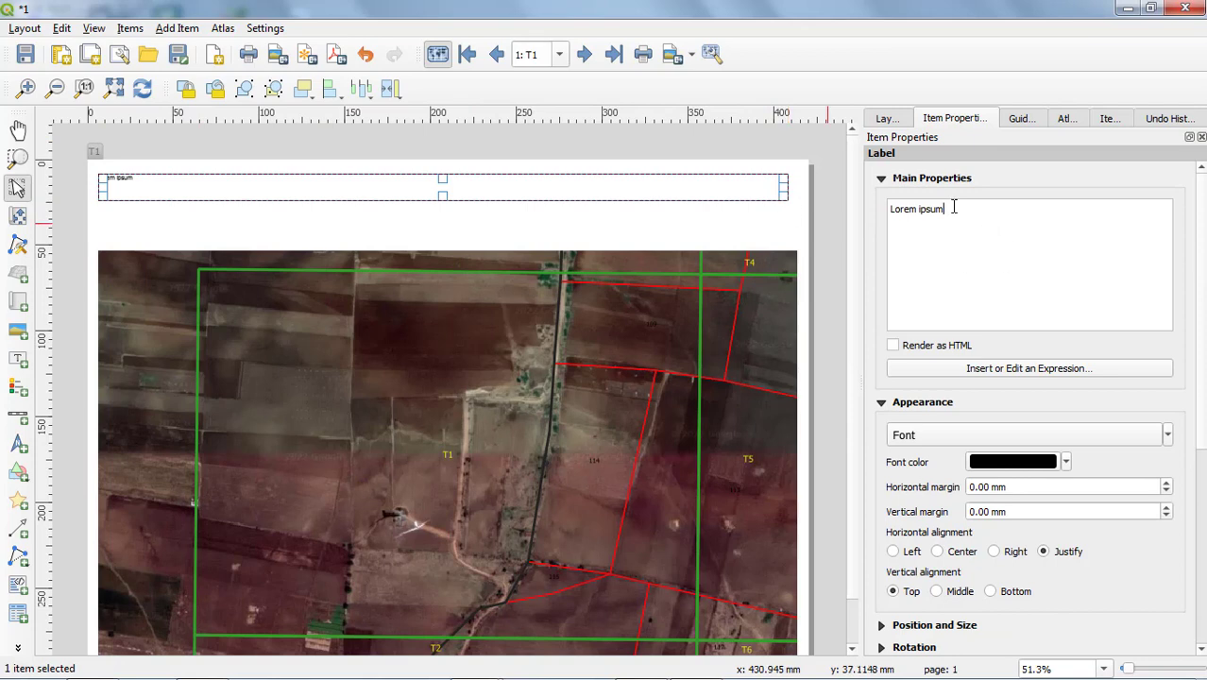
pyautogui.moveTo(954, 208); pyautogui.dragTo(877, 208)
pyautogui.press('BackSpace')
pyautogui.write('DISTRICT MANDAL VILLAGE')
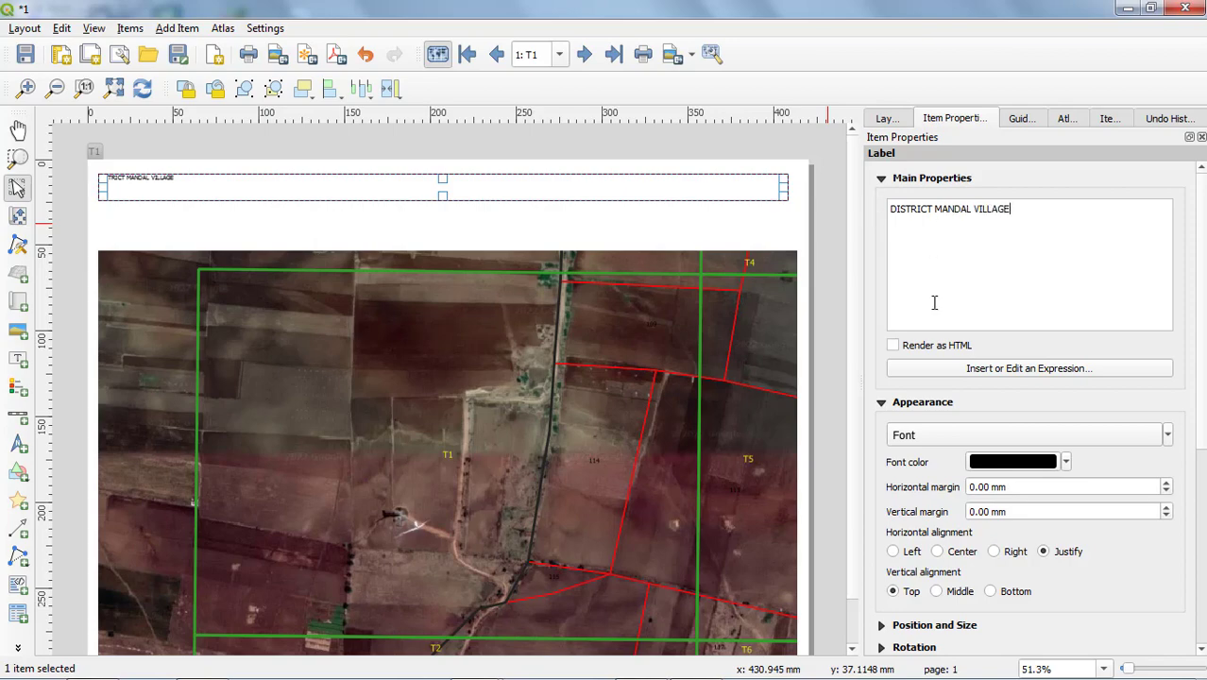
# Choose a larger font size for the DISTRICT MANDAL VILLAGE header label.
pyautogui.click(931, 440)
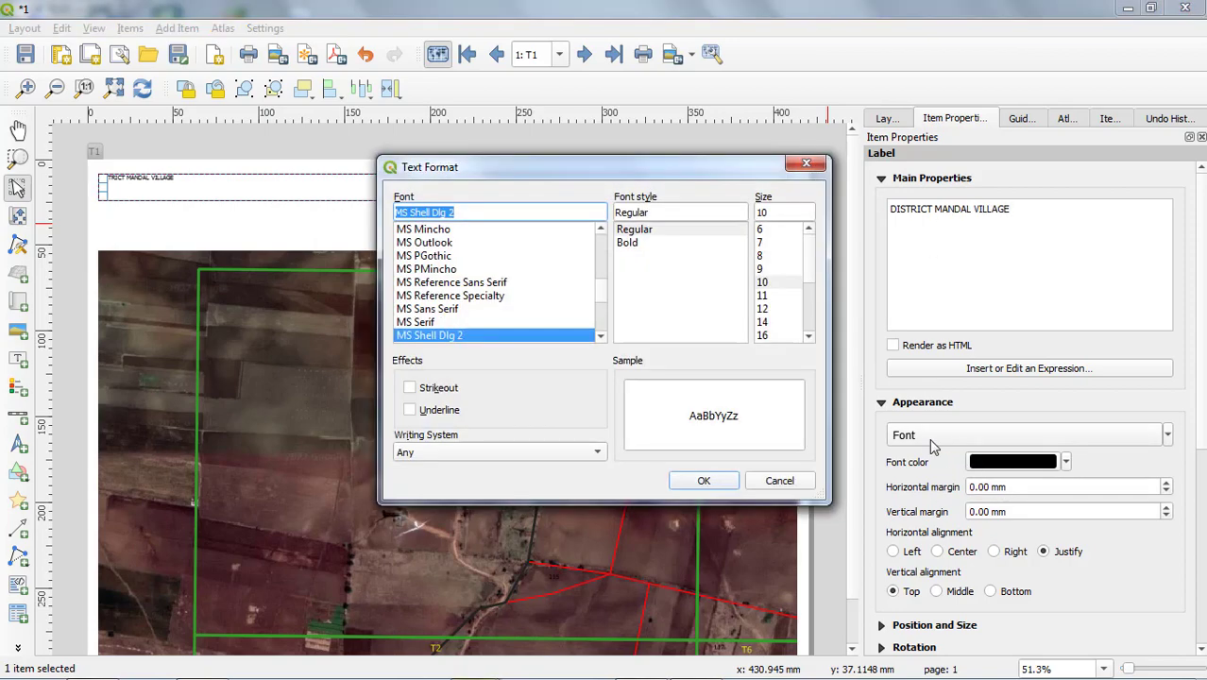
pyautogui.click(783, 309)
pyautogui.click(703, 480)
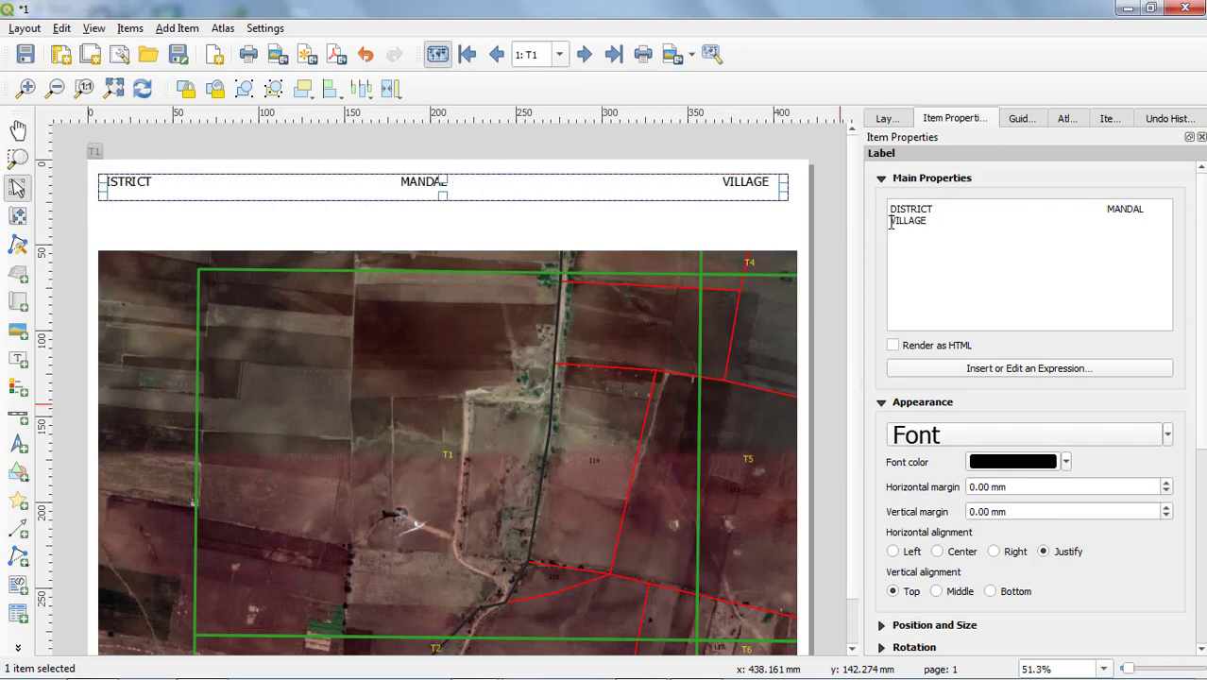
# Adjust the blank spaces in the header label so DISTRICT, MANDAL and VILLAGE are spread across the page width.
pyautogui.press('BackSpace')
pyautogui.press('BackSpace')
pyautogui.press('BackSpace')
pyautogui.press('BackSpace')
pyautogui.press('BackSpace')
pyautogui.press('BackSpace')
pyautogui.press('BackSpace')
pyautogui.press('BackSpace')
pyautogui.press('BackSpace')
pyautogui.press('BackSpace')
pyautogui.press('BackSpace')
pyautogui.press('BackSpace')
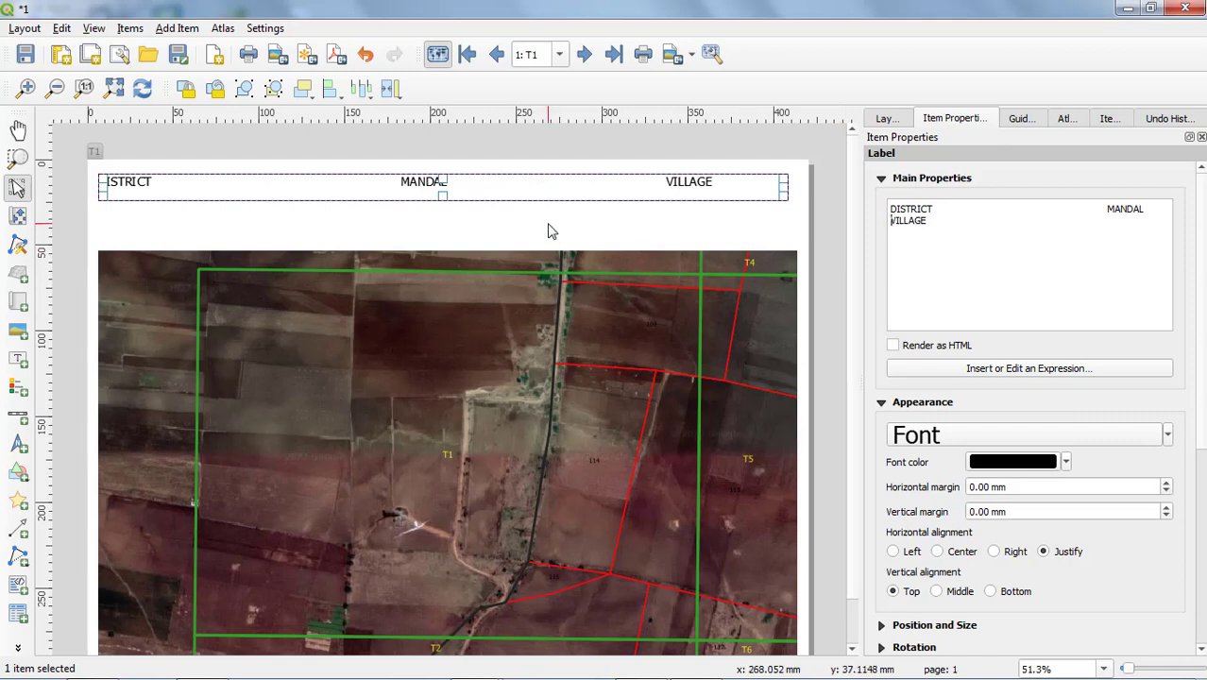
pyautogui.click(551, 226)
pyautogui.click(420, 185)
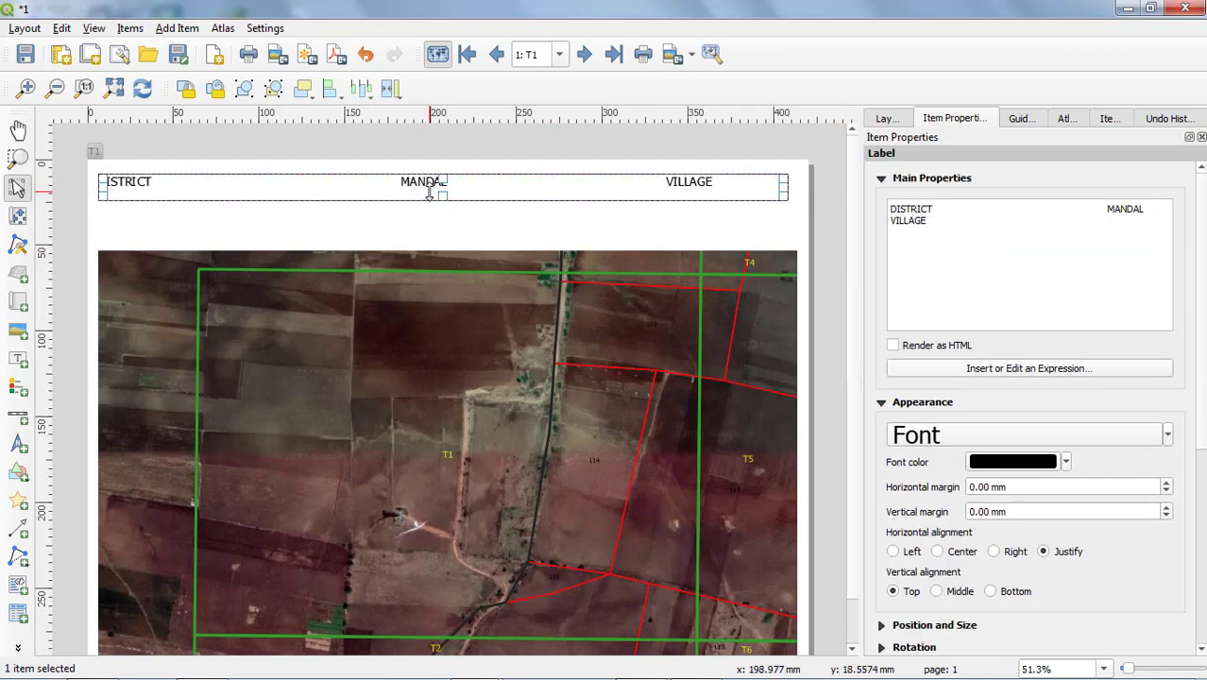
# Add a second label between the header and the map, at about x 148 mm, y 33 mm, reading TILE NO:.
pyautogui.click(173, 29)
pyautogui.click(187, 34)
pyautogui.click(186, 31)
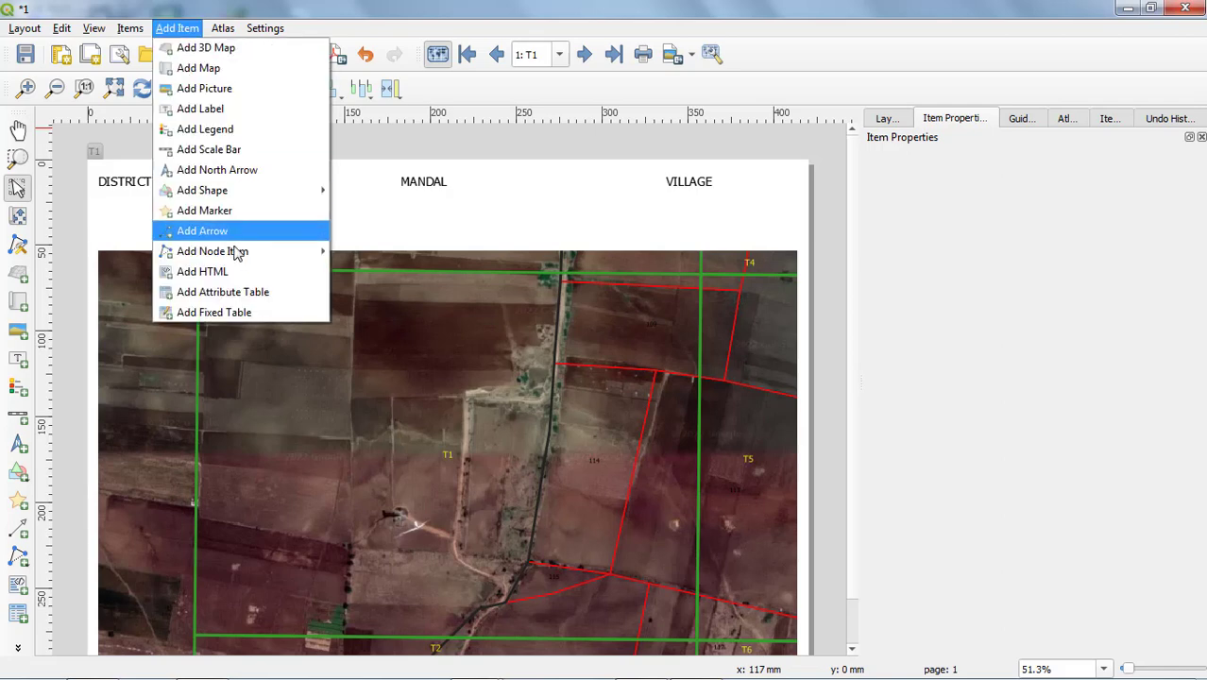
pyautogui.click(210, 109)
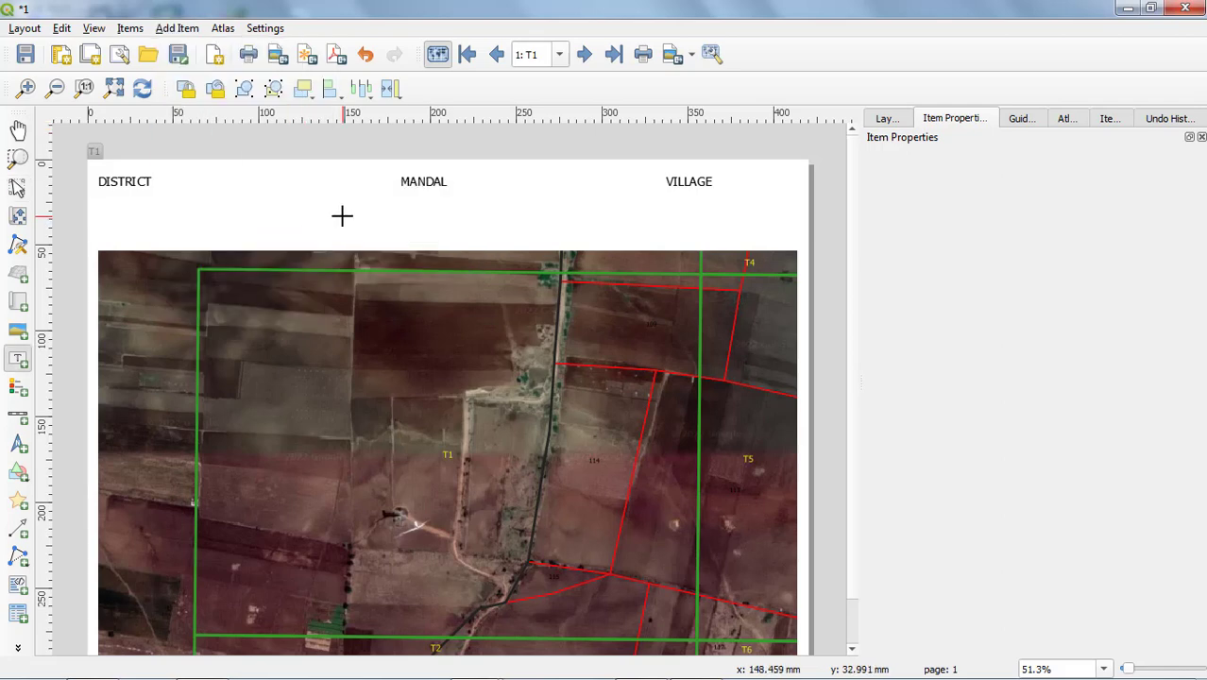
pyautogui.moveTo(343, 217); pyautogui.dragTo(502, 238)
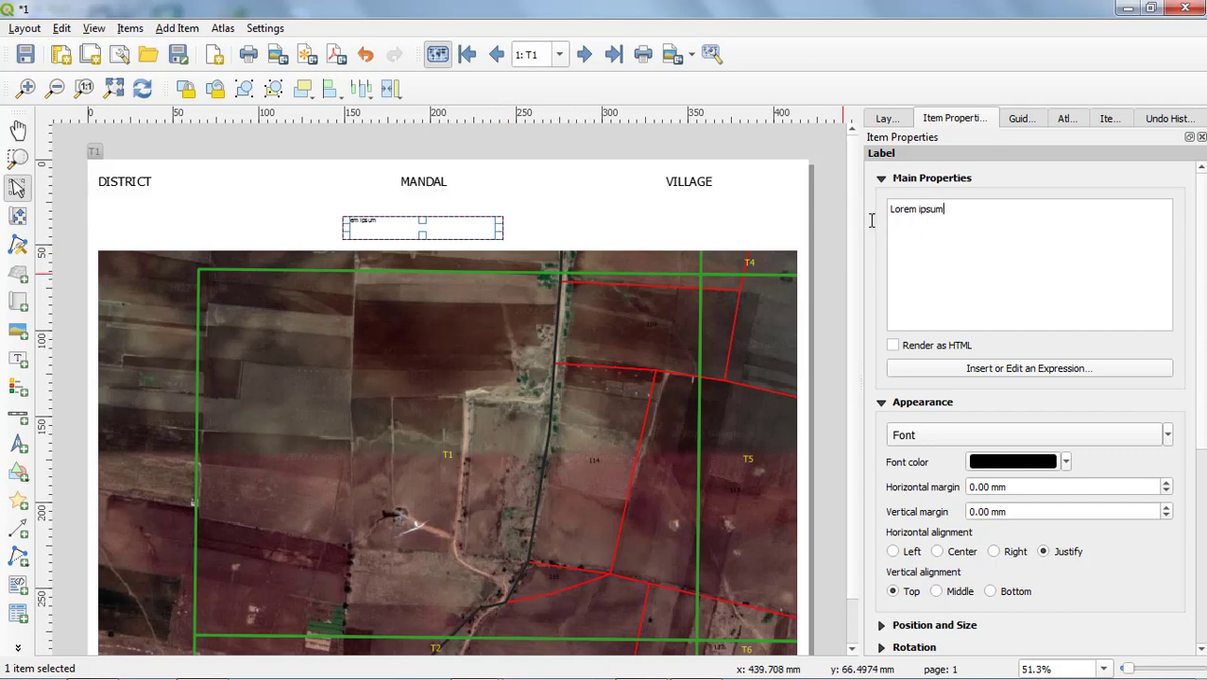
pyautogui.moveTo(888, 210); pyautogui.dragTo(938, 211)
pyautogui.write('TILE NO:')
# Insert the TILE NO field as an expression following the TILE NO: text in the label.
pyautogui.click(1012, 368)
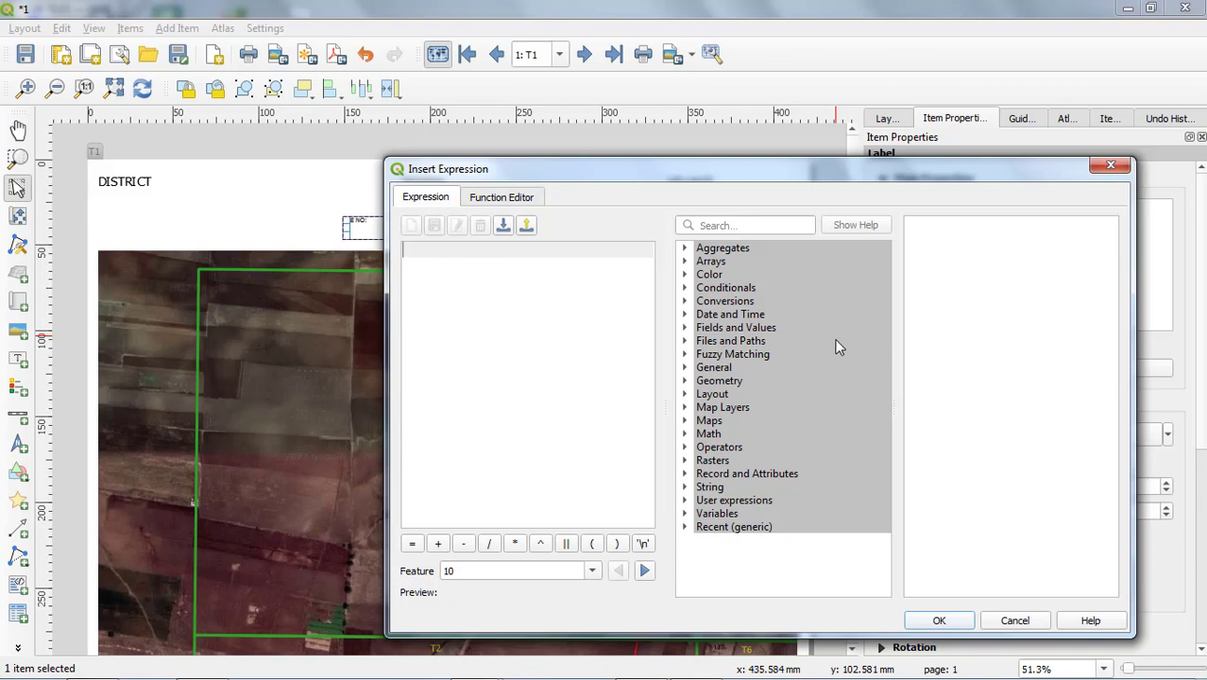
pyautogui.click(684, 327)
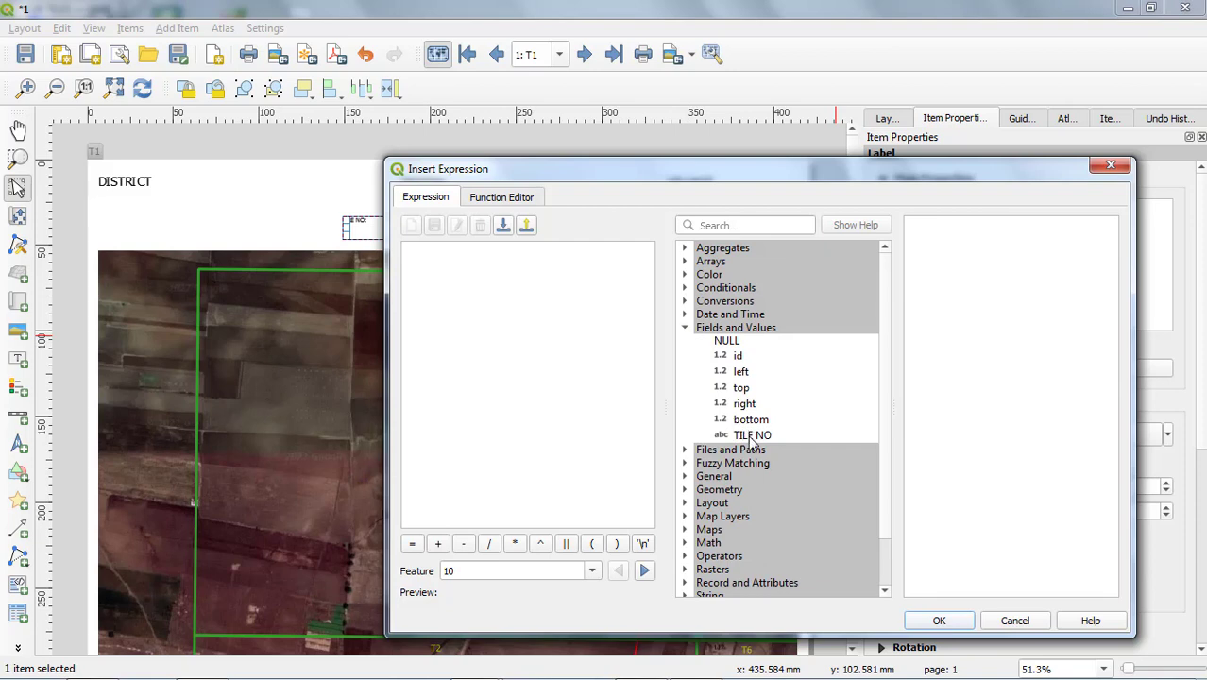
pyautogui.click(752, 436)
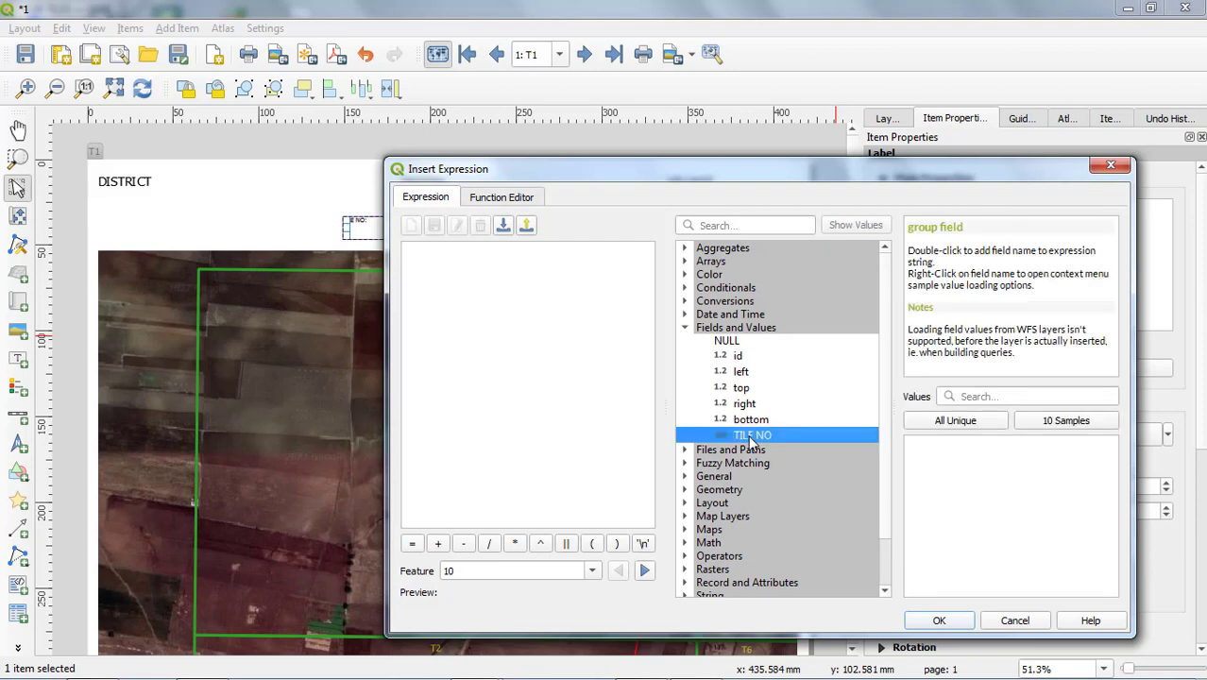
pyautogui.doubleClick(751, 437)
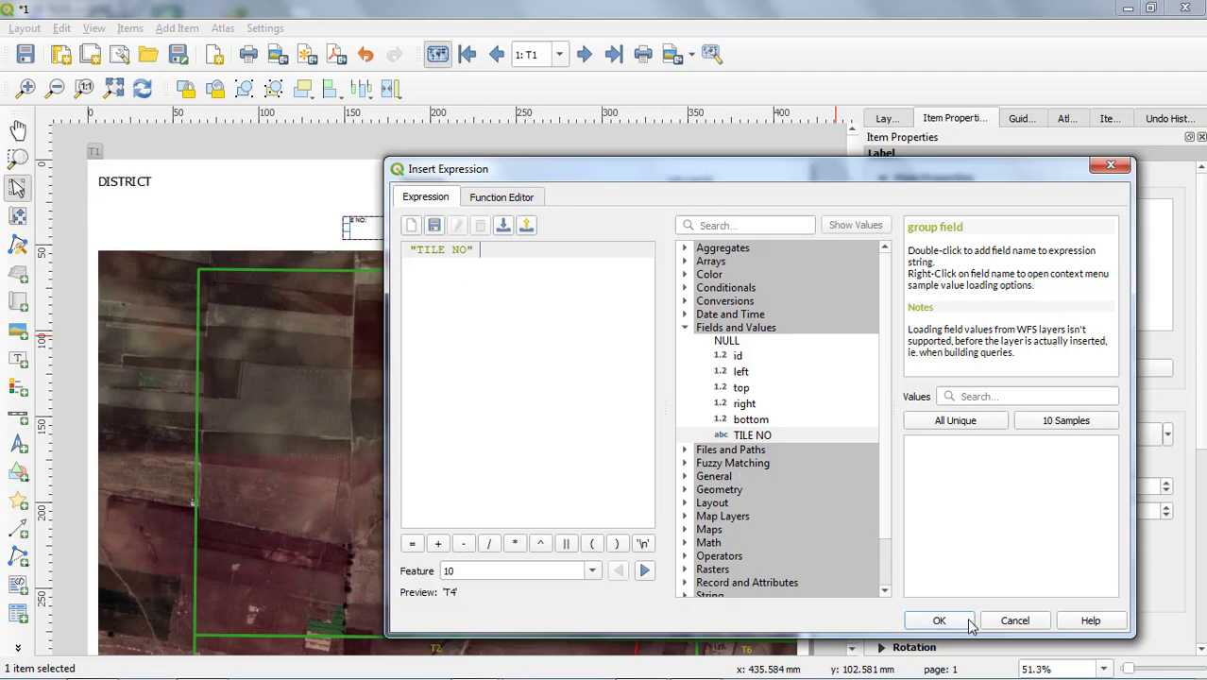
pyautogui.click(939, 620)
# Set the TILE NO label's font size to 20 and move the label beneath MANDAL in the header.
pyautogui.click(956, 435)
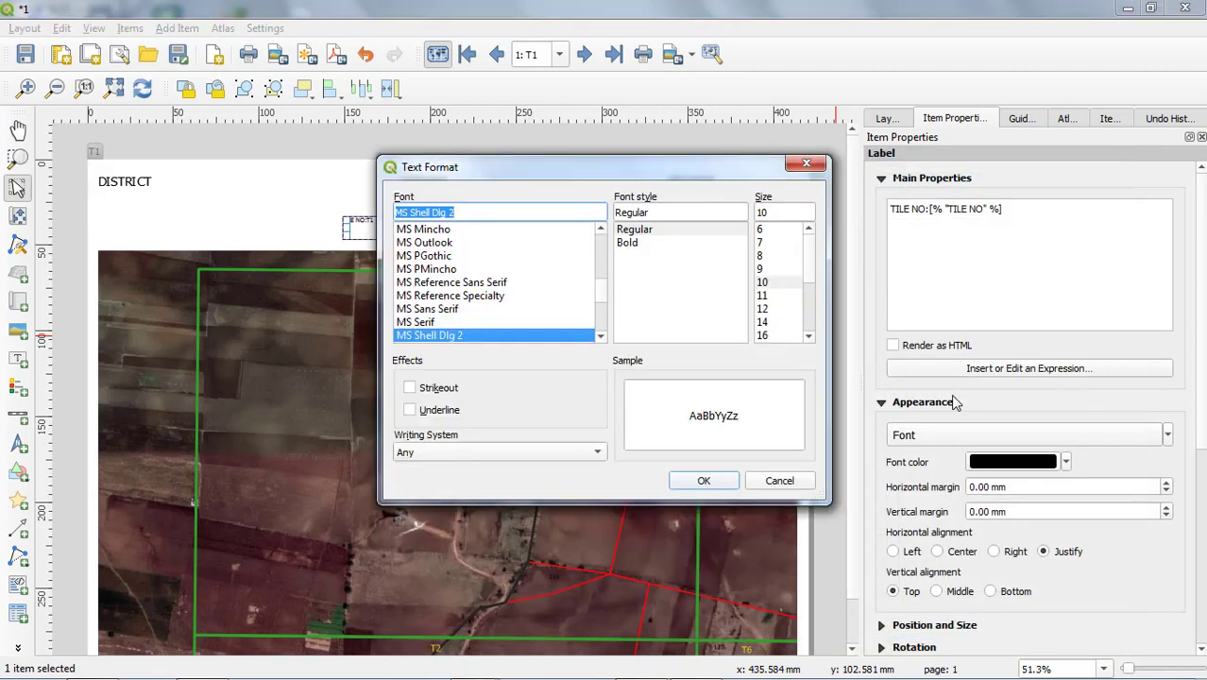
pyautogui.click(796, 281)
pyautogui.scroll(-2, 797, 288)
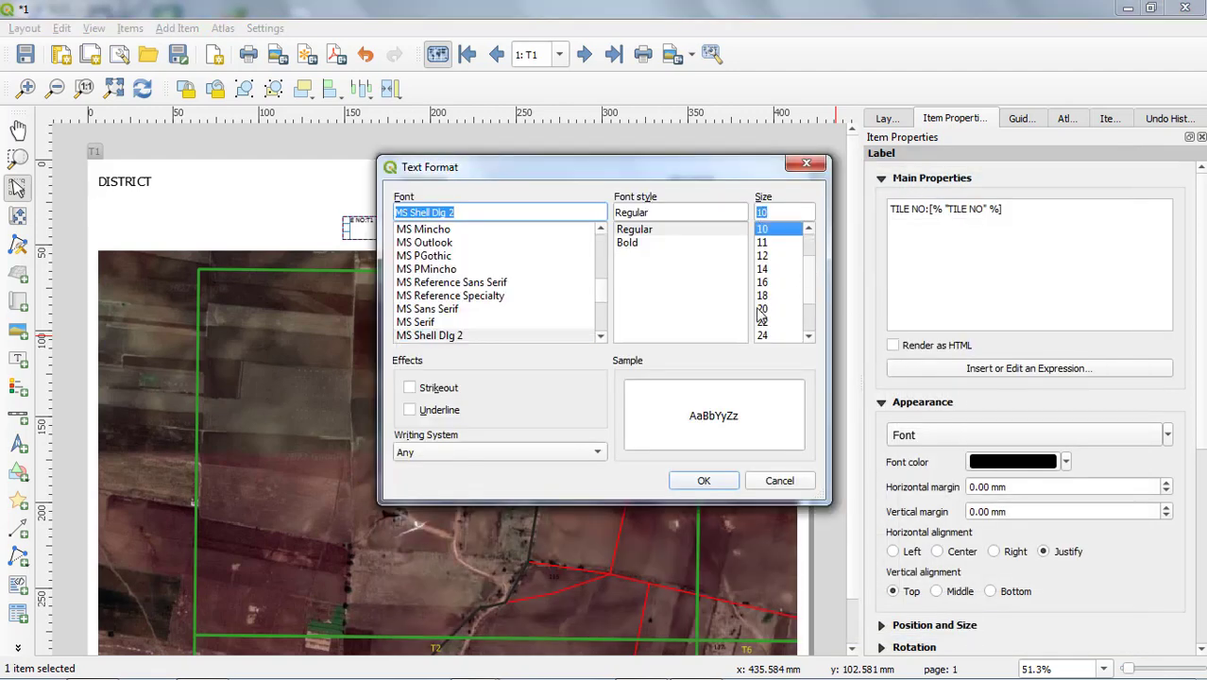
pyautogui.click(762, 308)
pyautogui.click(702, 480)
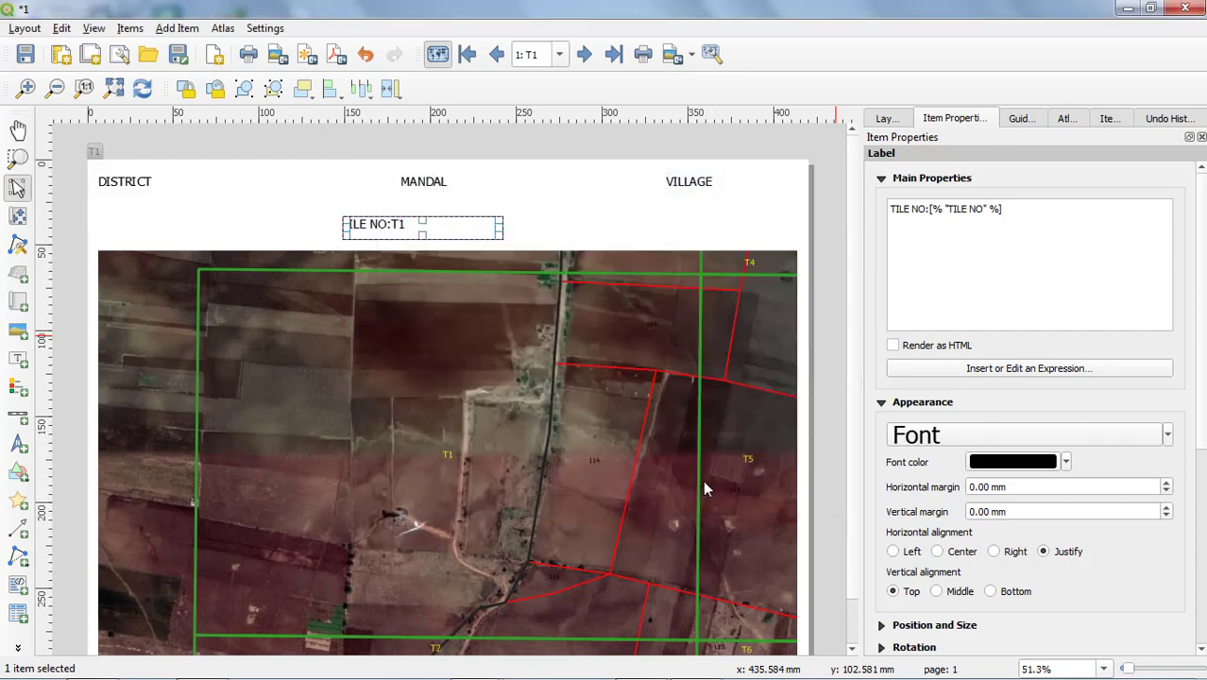
pyautogui.scroll(-5, 967, 576)
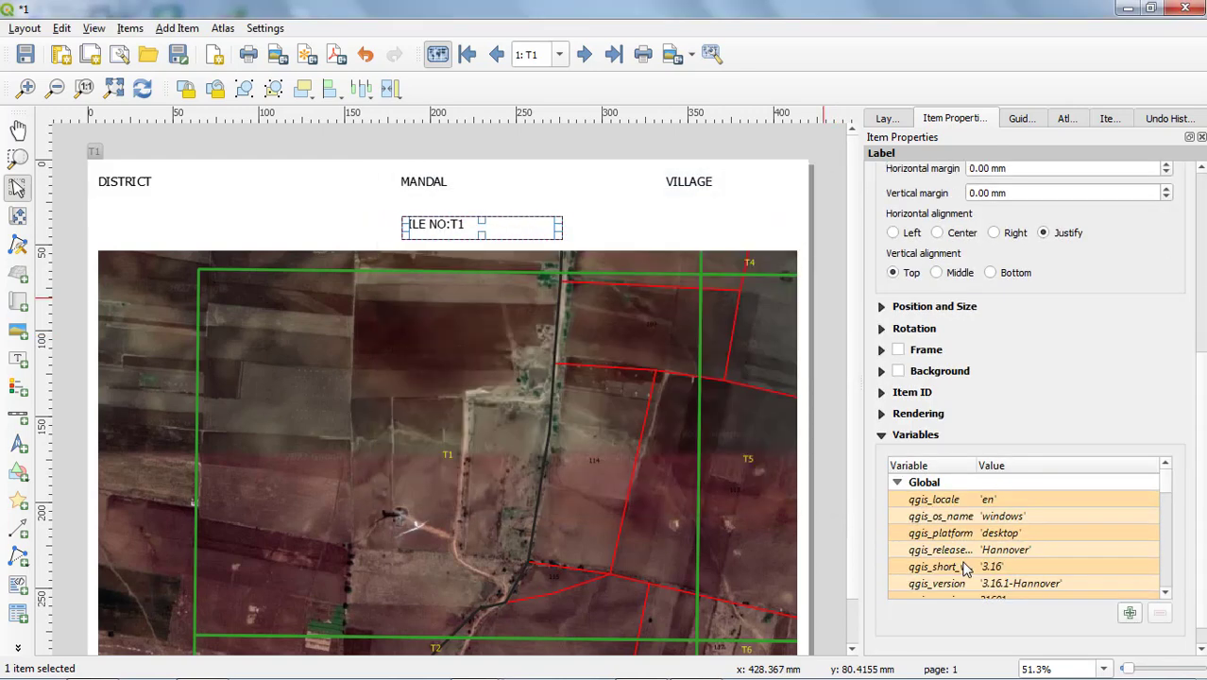
pyautogui.click(601, 229)
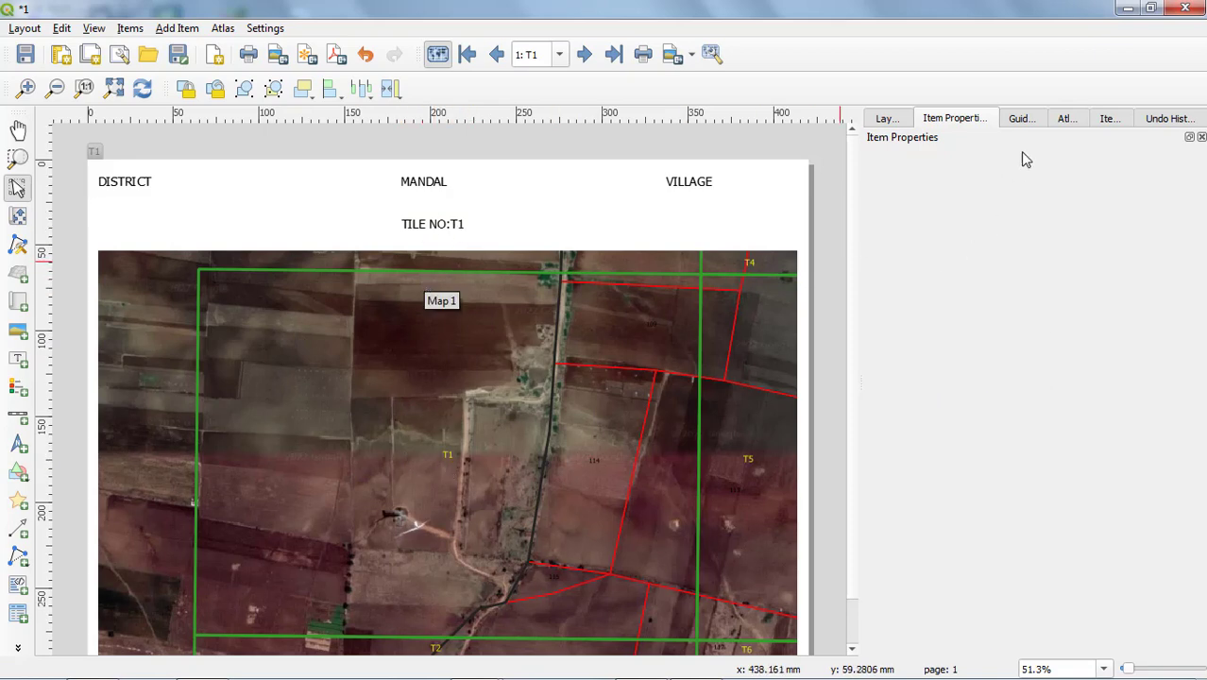
pyautogui.click(1064, 120)
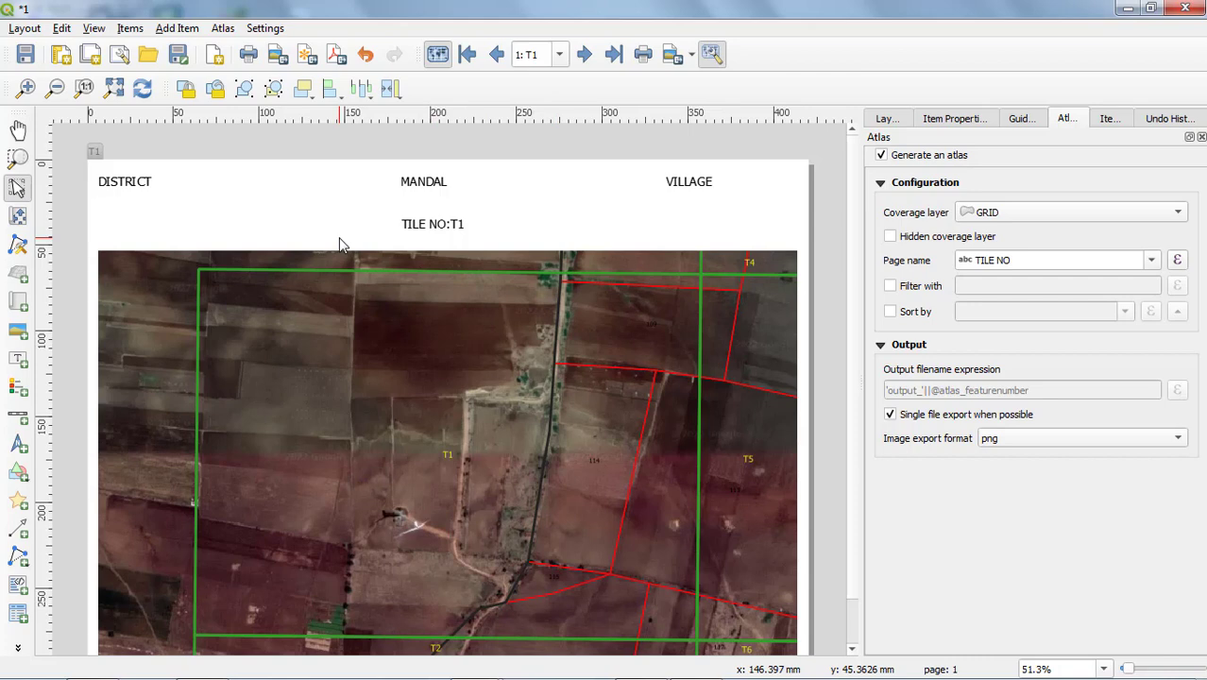
pyautogui.click(891, 416)
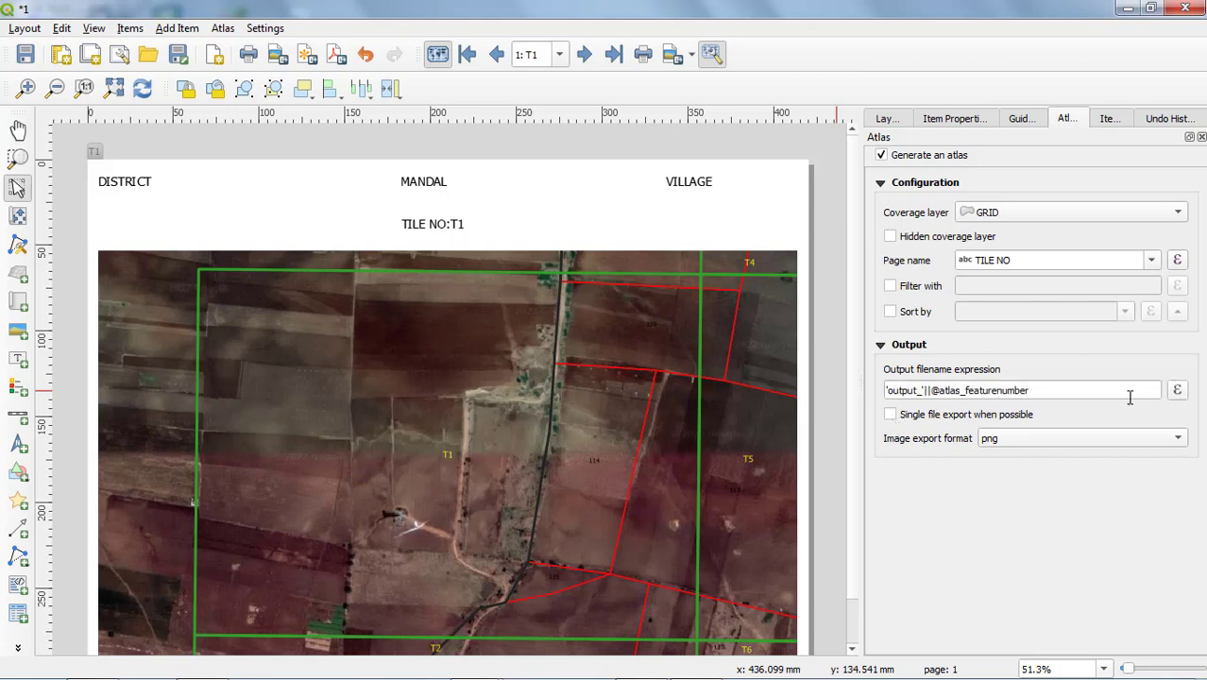
pyautogui.click(1179, 391)
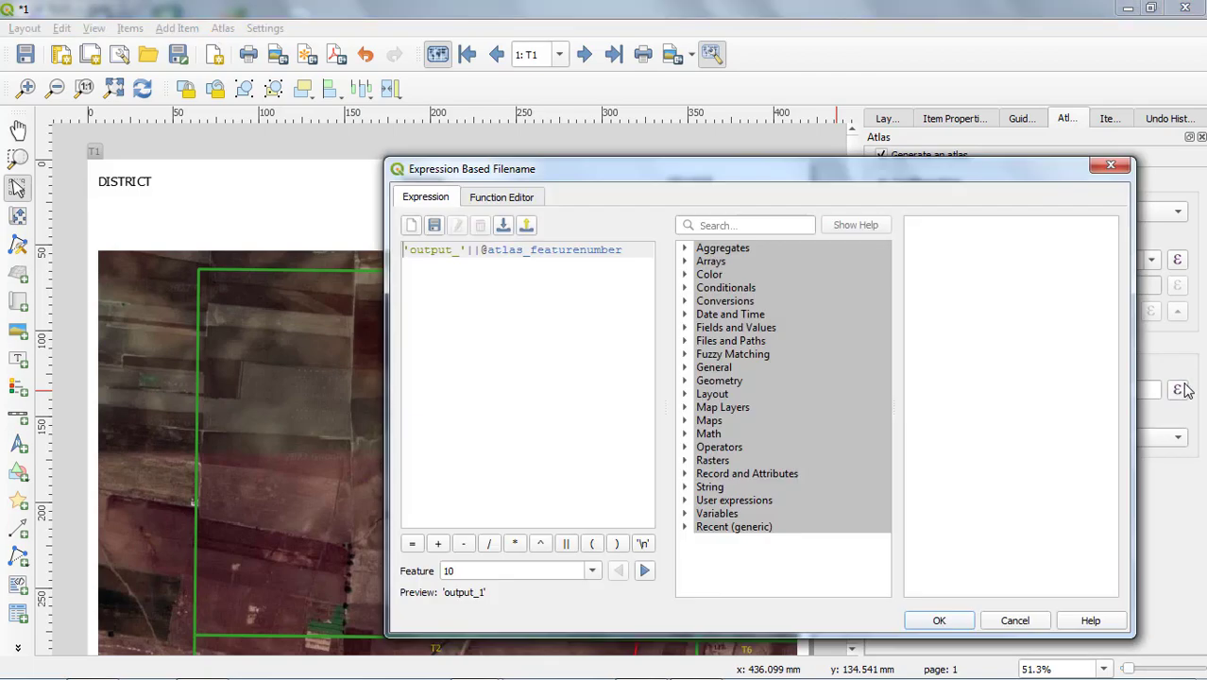
pyautogui.moveTo(827, 171); pyautogui.dragTo(797, 183)
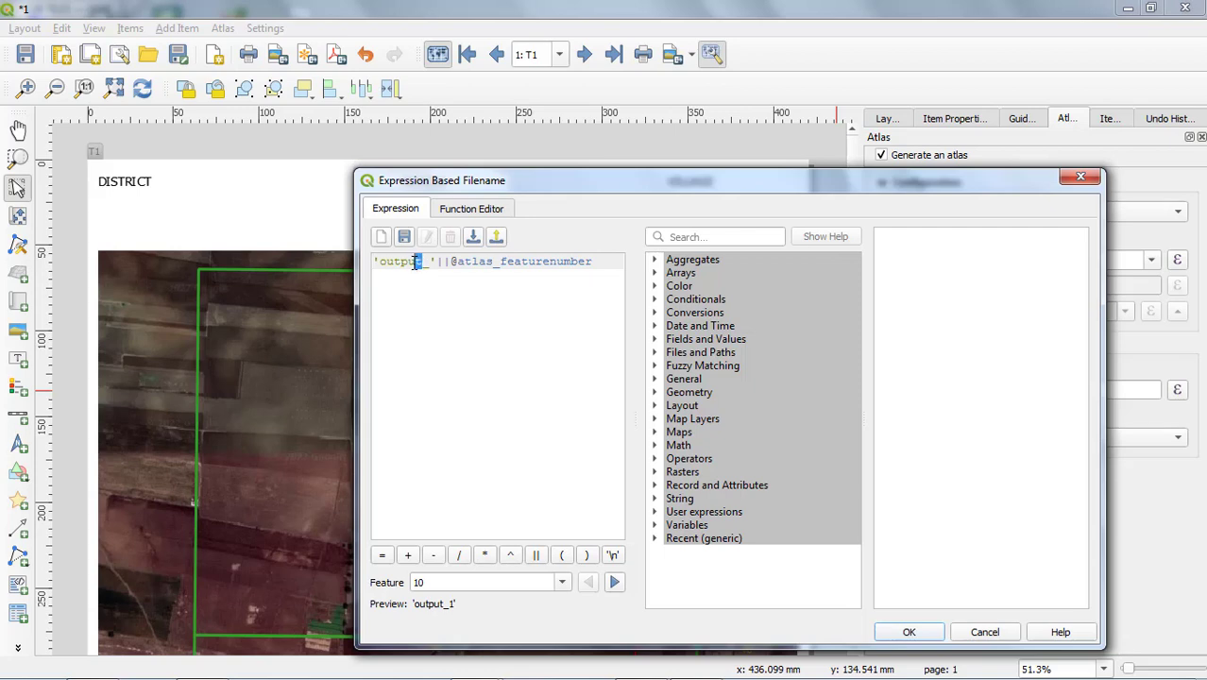
pyautogui.moveTo(416, 264); pyautogui.dragTo(387, 265)
pyautogui.press('BackSpace')
pyautogui.write('KDK')
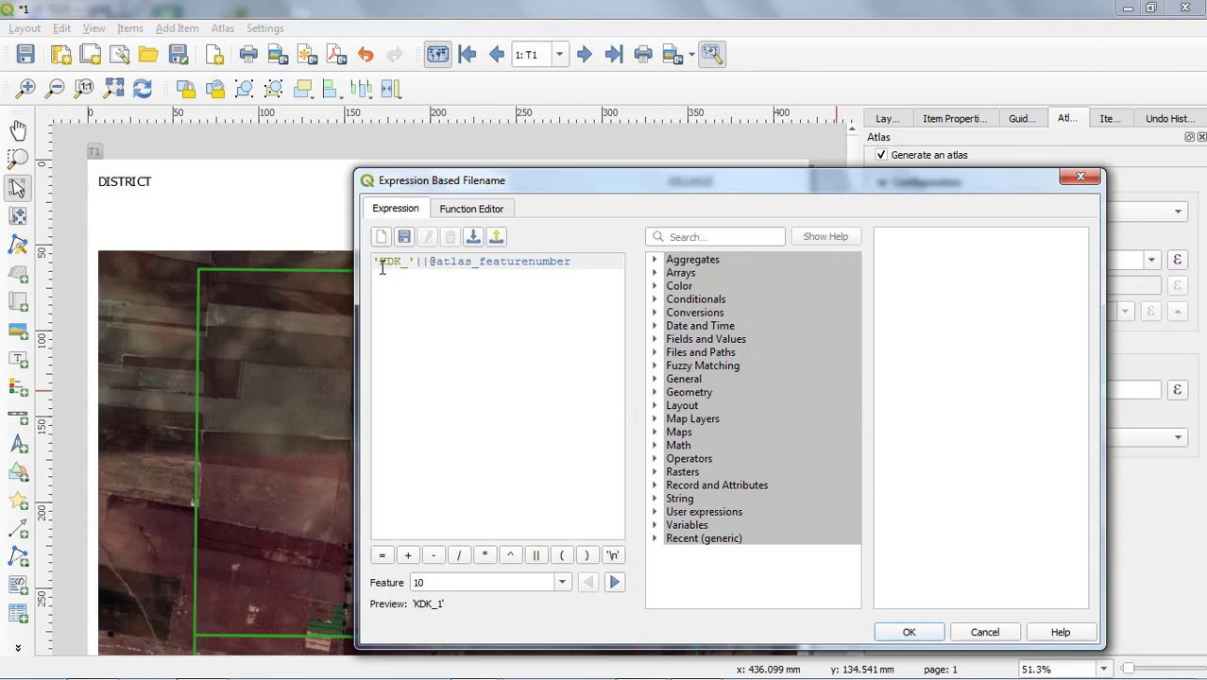
pyautogui.write(' TILE')
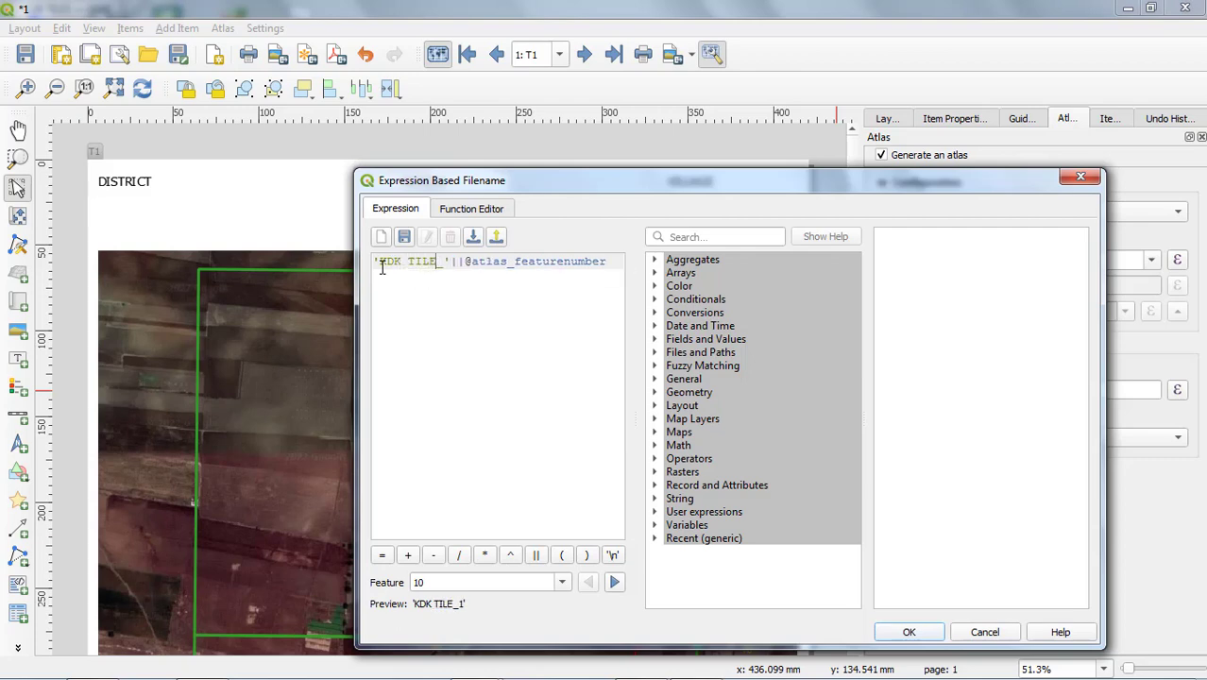
pyautogui.write(' N')
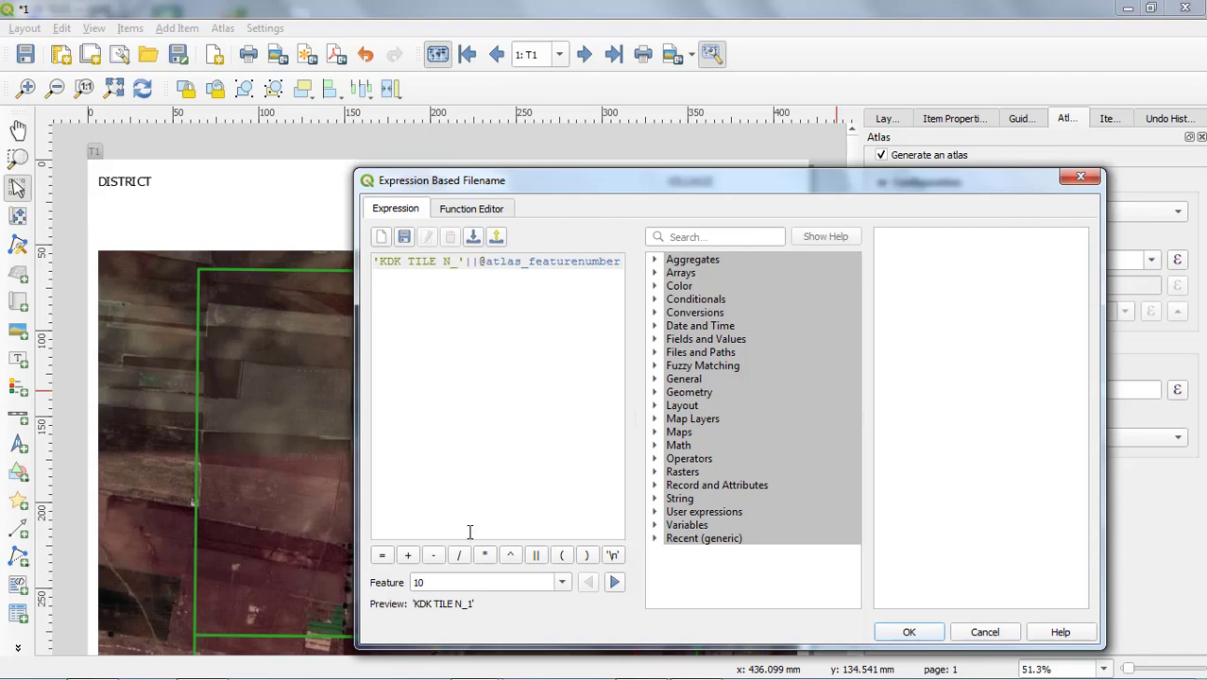
pyautogui.moveTo(537, 163); pyautogui.dragTo(543, 162)
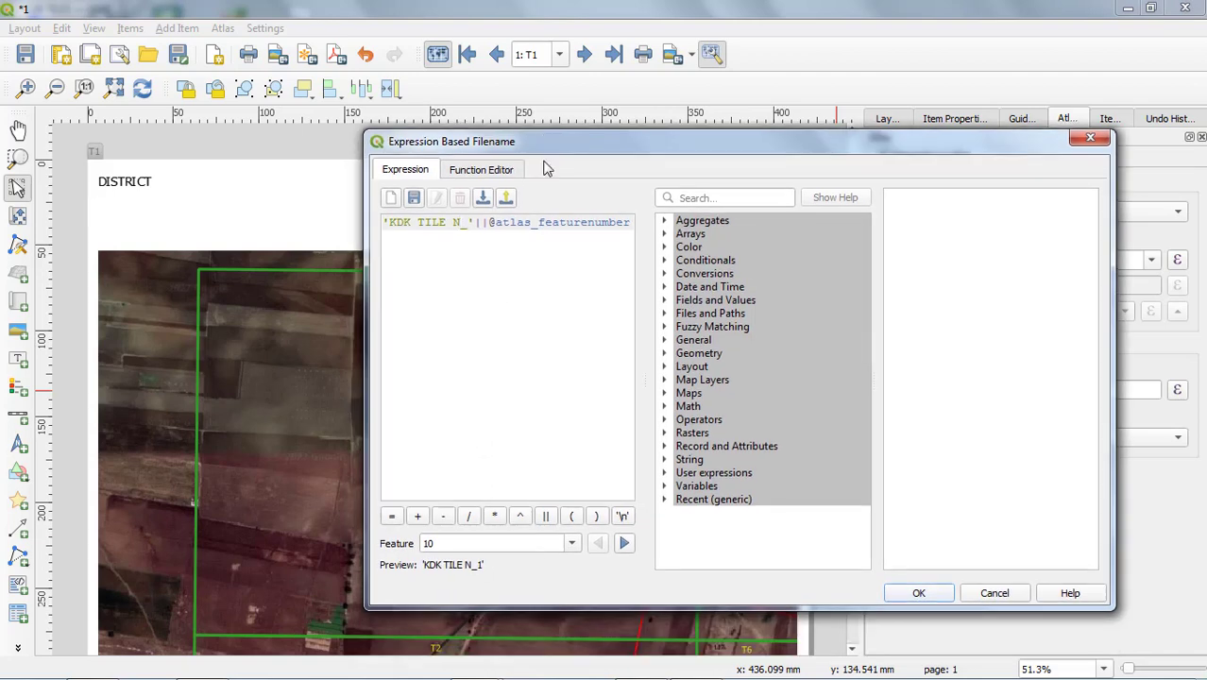
pyautogui.click(943, 595)
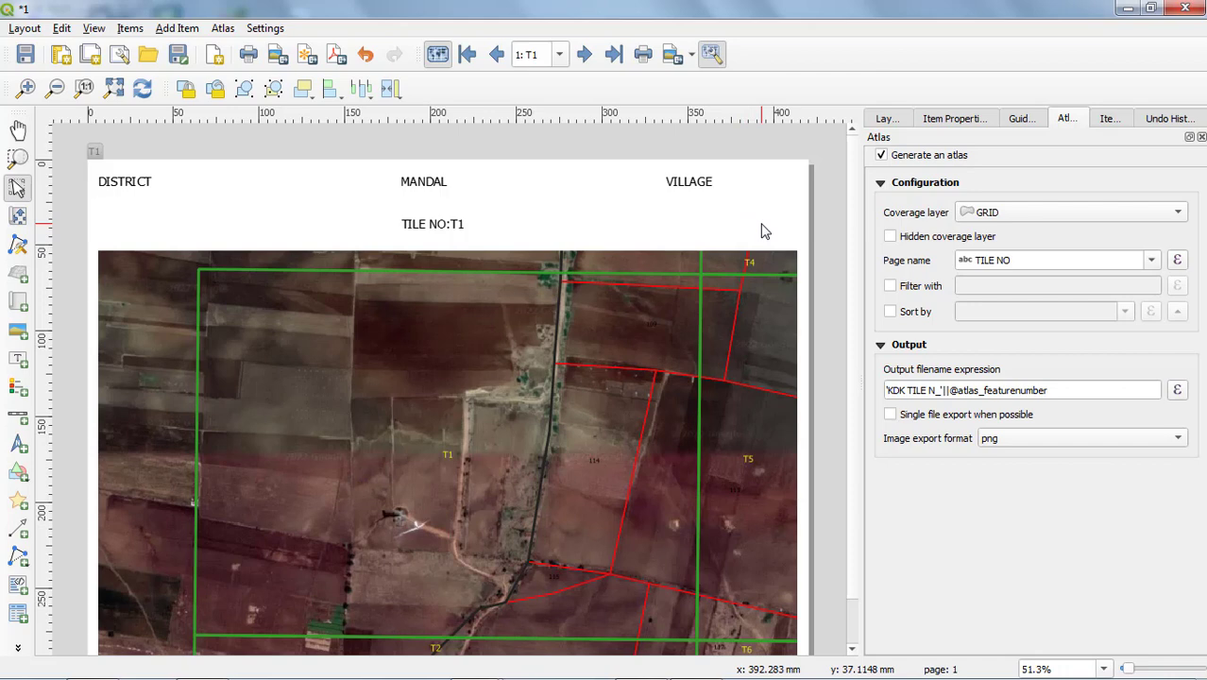
# Add a north arrow about 25 mm wide below VILLAGE, just above the map's upper-right corner, at about x 383 mm, y 24 mm.
pyautogui.click(175, 28)
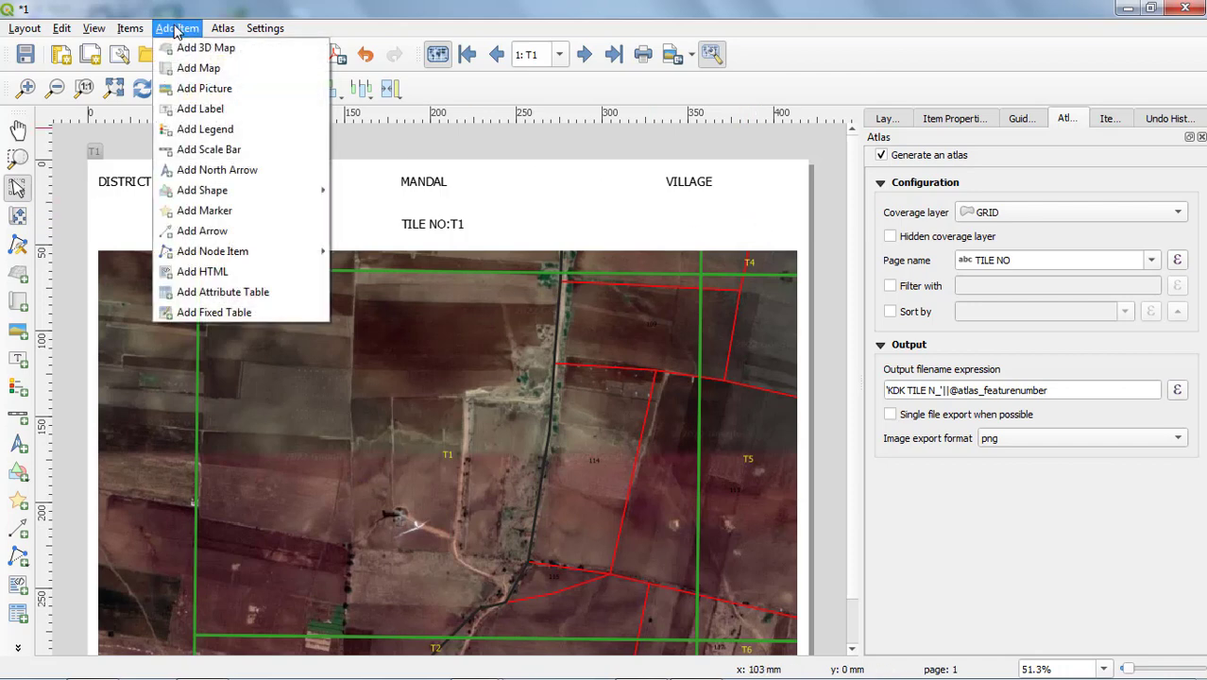
pyautogui.click(209, 171)
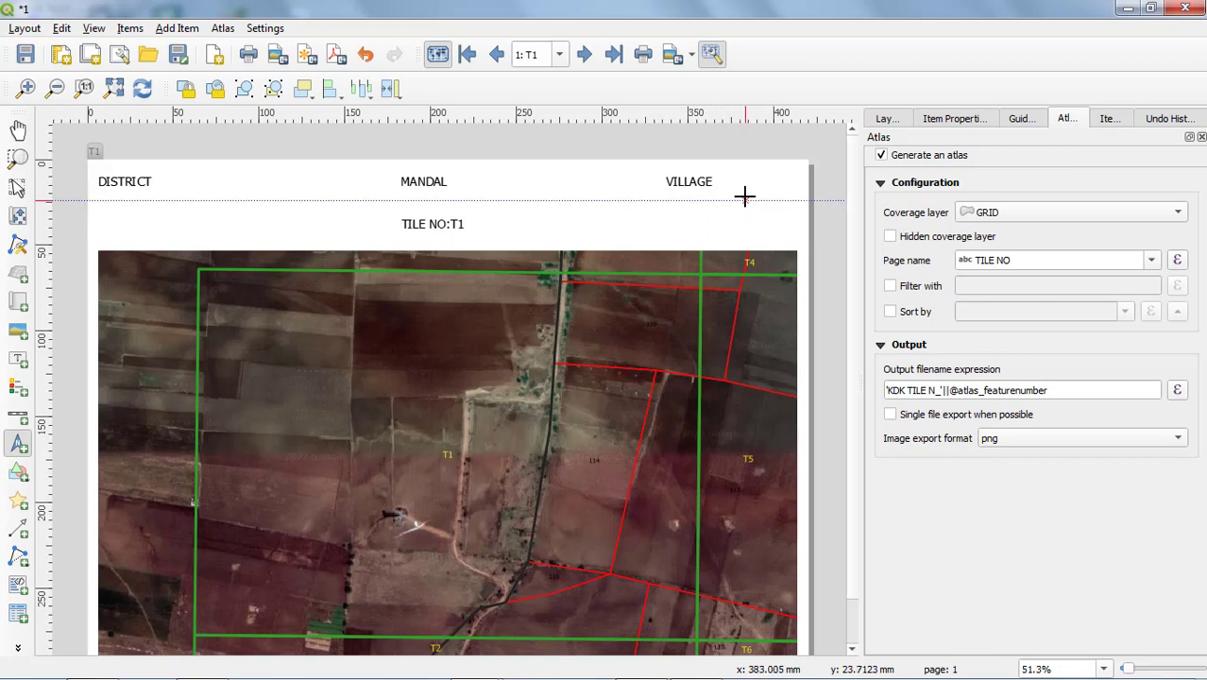
pyautogui.moveTo(745, 201); pyautogui.dragTo(792, 237)
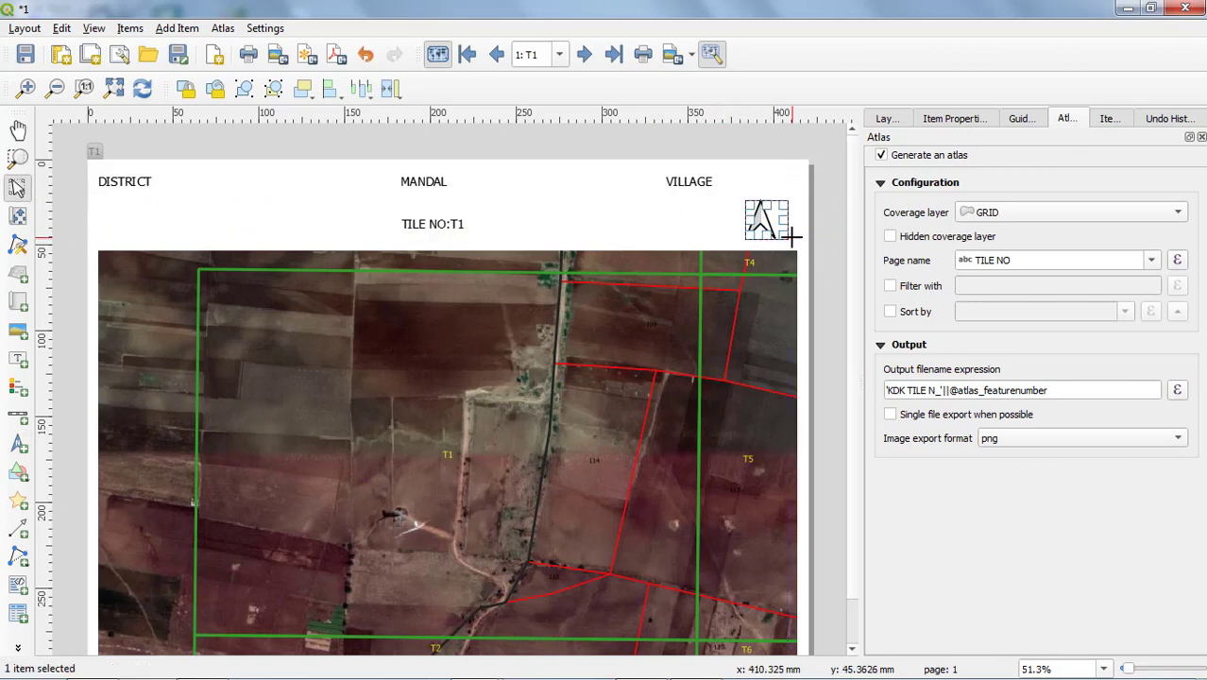
pyautogui.click(715, 234)
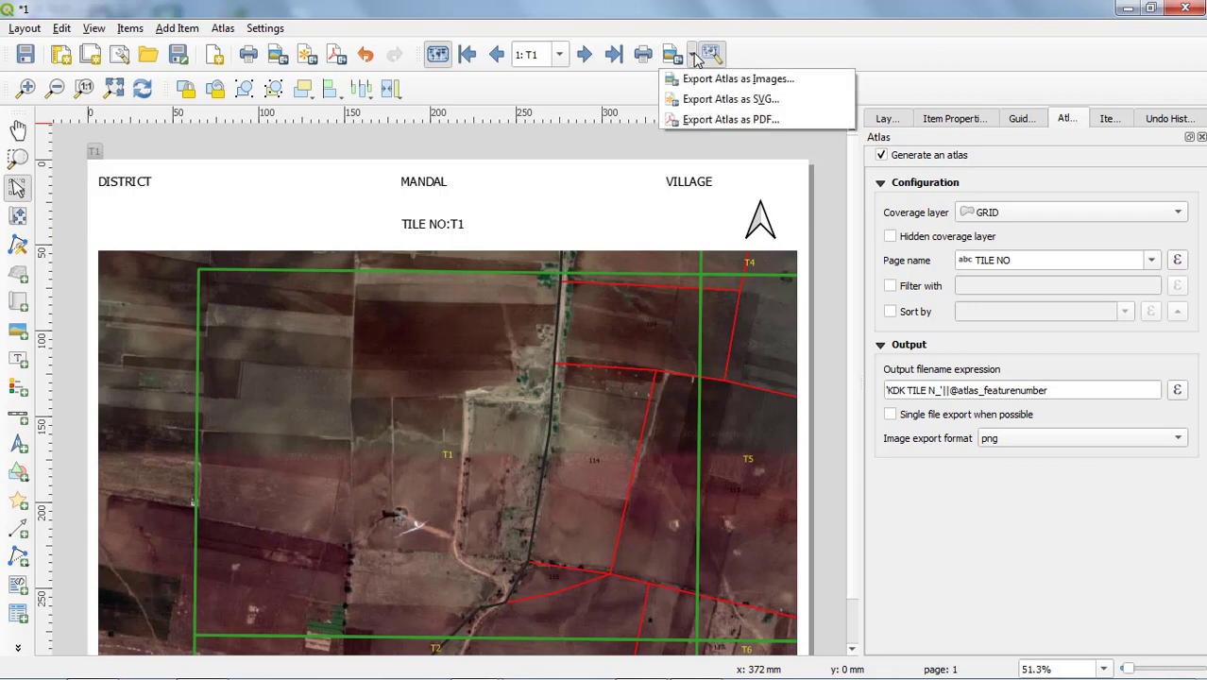
# Export the atlas as PDF into the GOOGLE TILES folder on the Desktop, keeping the default PDF export options.
pyautogui.click(751, 121)
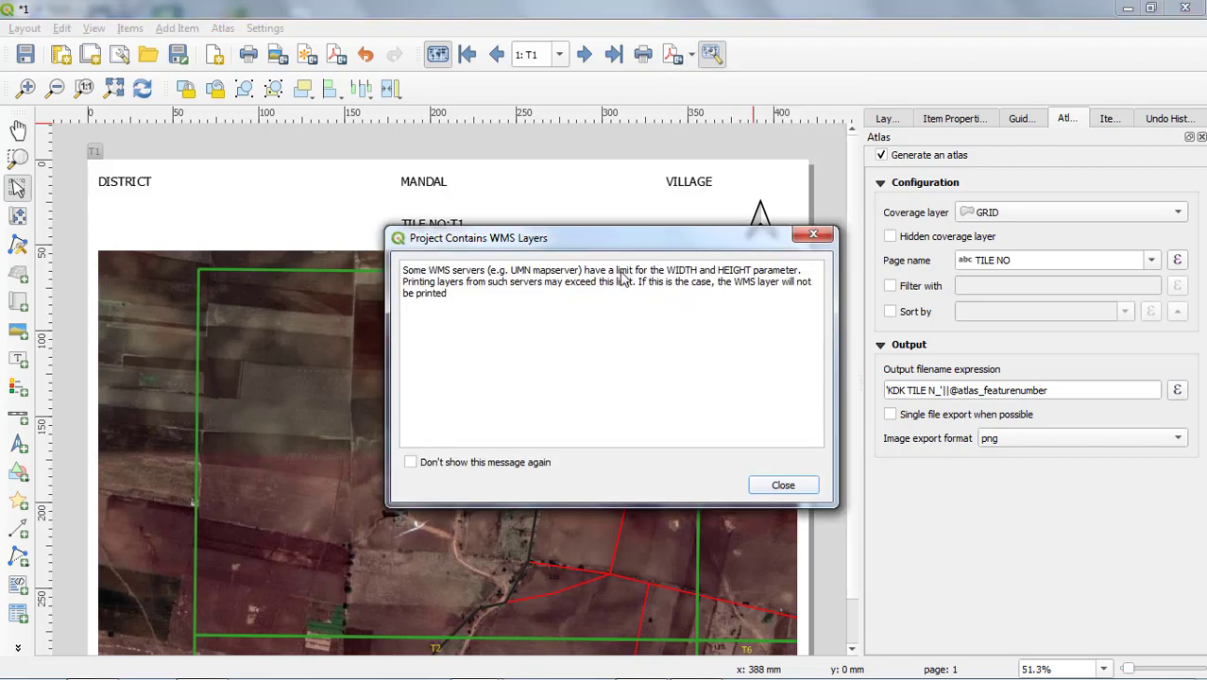
pyautogui.click(774, 484)
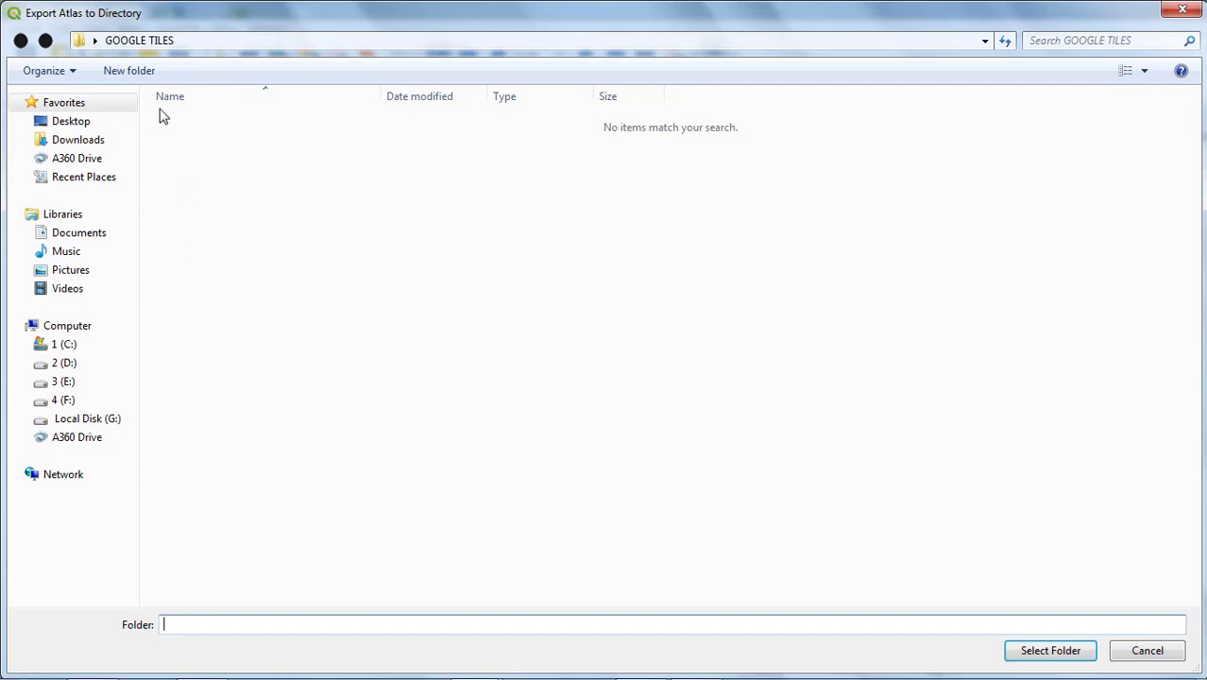
pyautogui.click(96, 123)
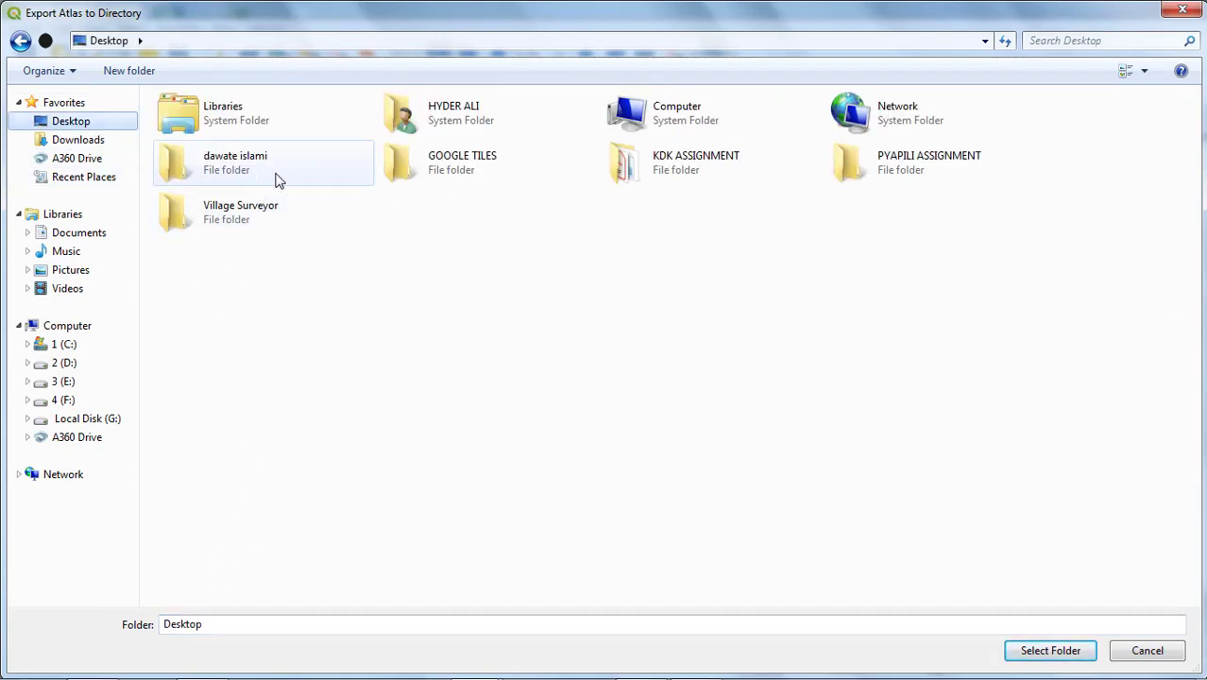
pyautogui.click(444, 175)
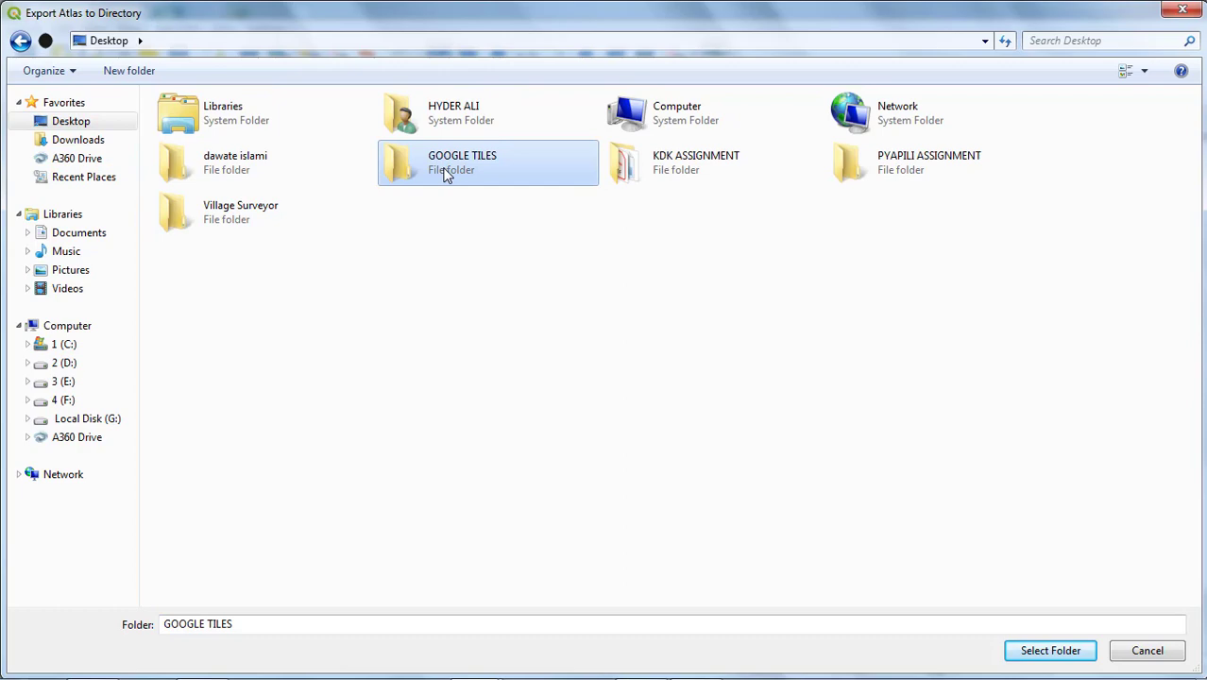
pyautogui.click(1031, 652)
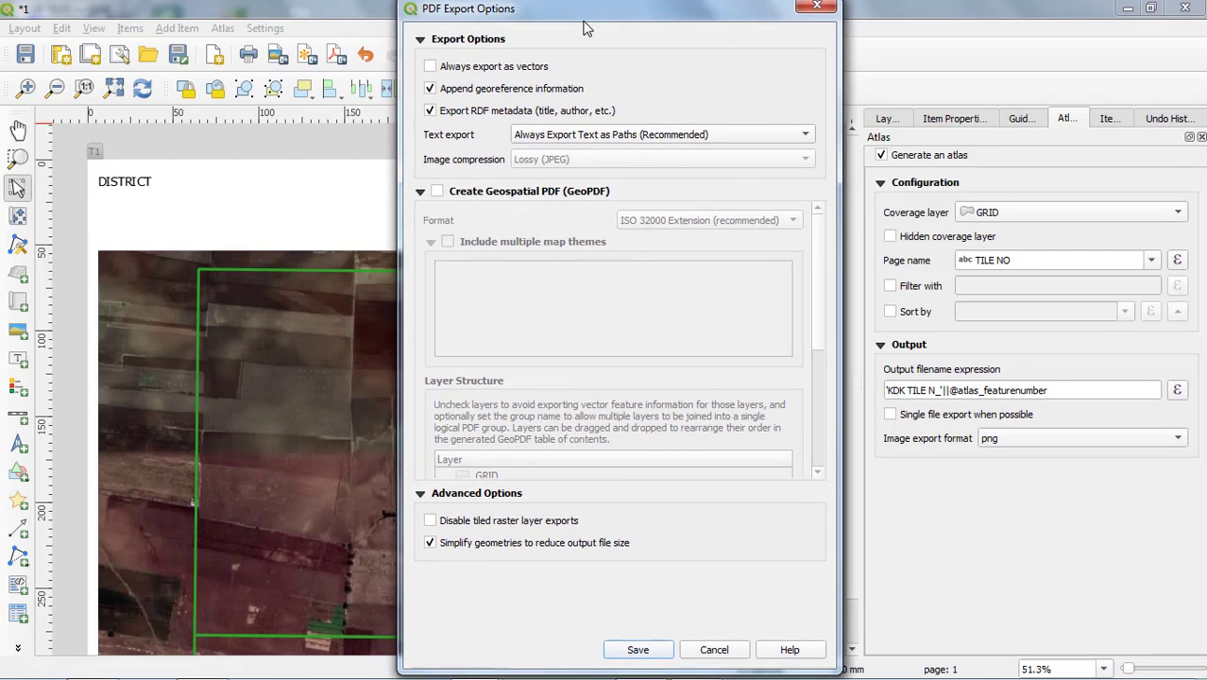
pyautogui.moveTo(583, 29); pyautogui.dragTo(589, 32)
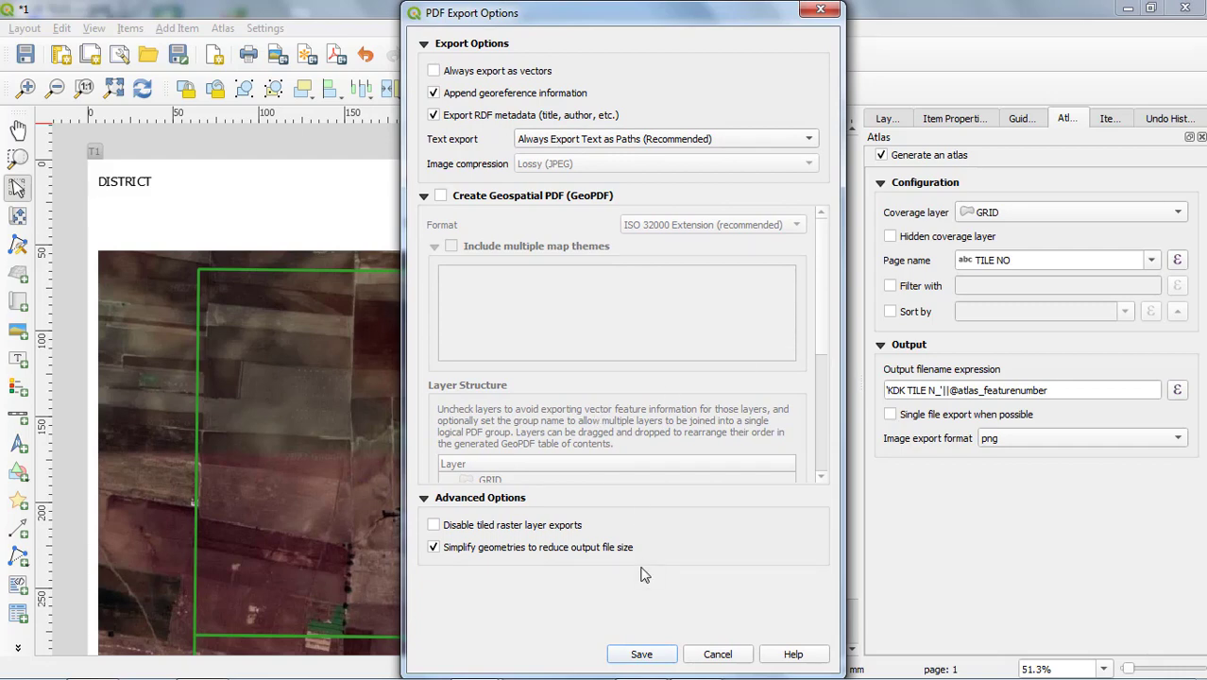
pyautogui.click(636, 655)
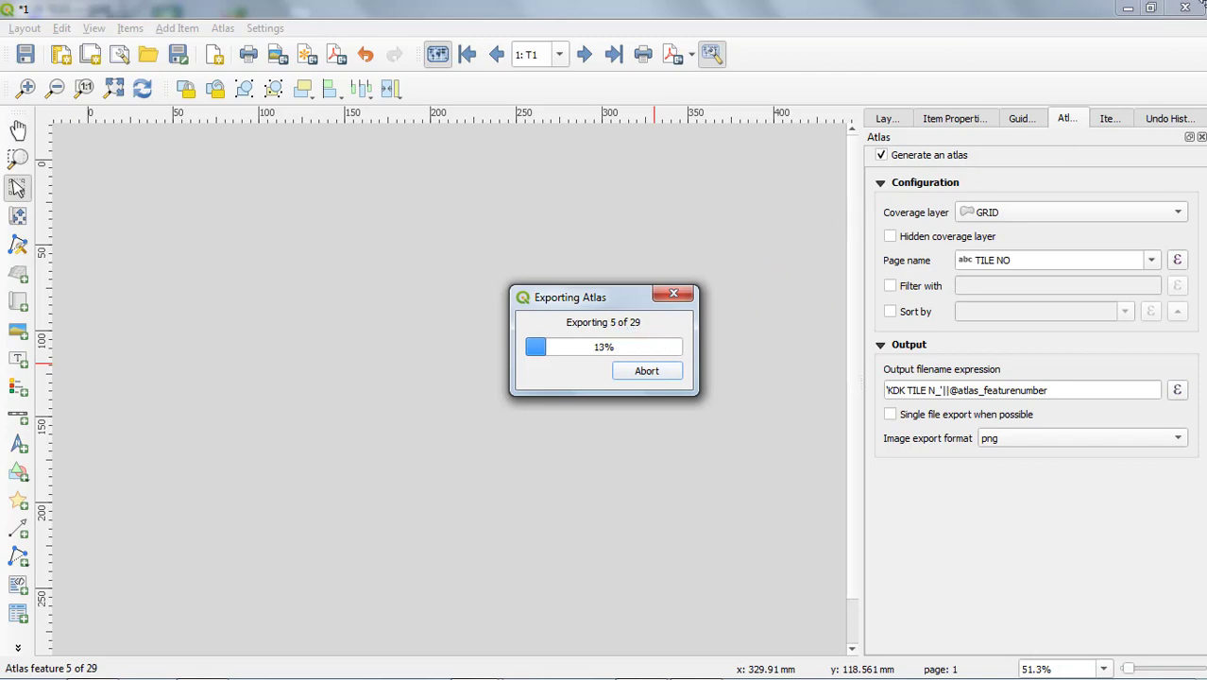
# Minimize the QGIS windows, open the GOOGLE TILES folder on the desktop and open the exported KDK TILE N_1 PDF.
pyautogui.click(1127, 8)
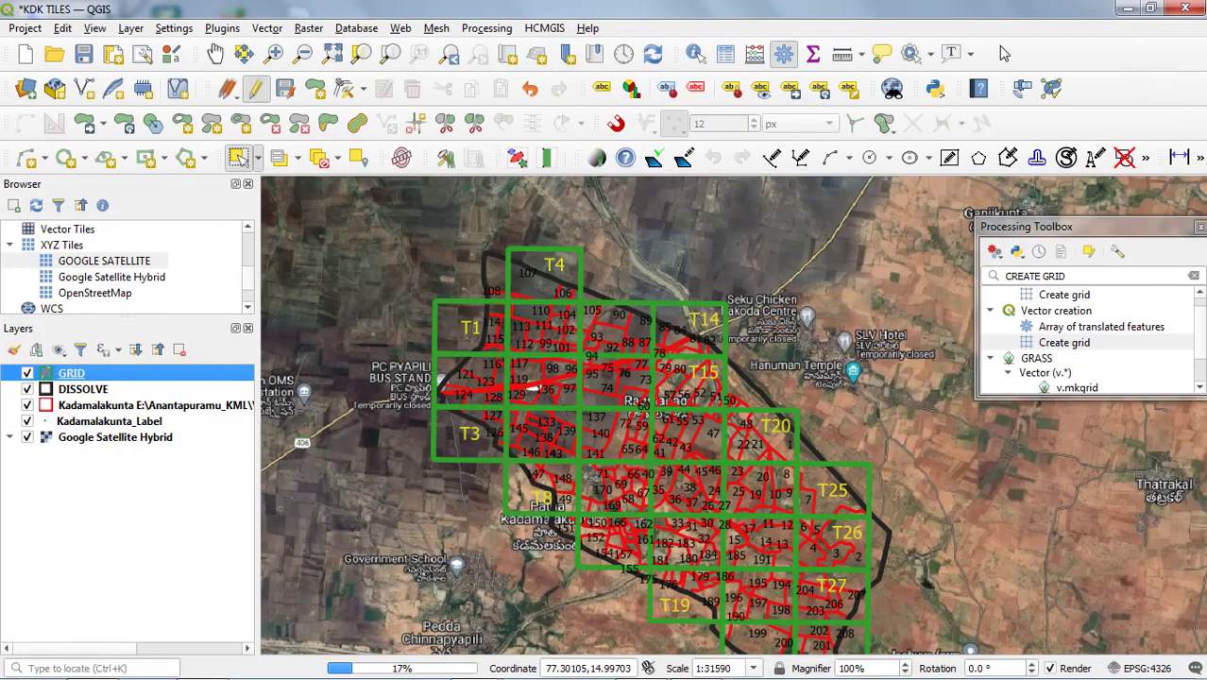
pyautogui.click(1128, 9)
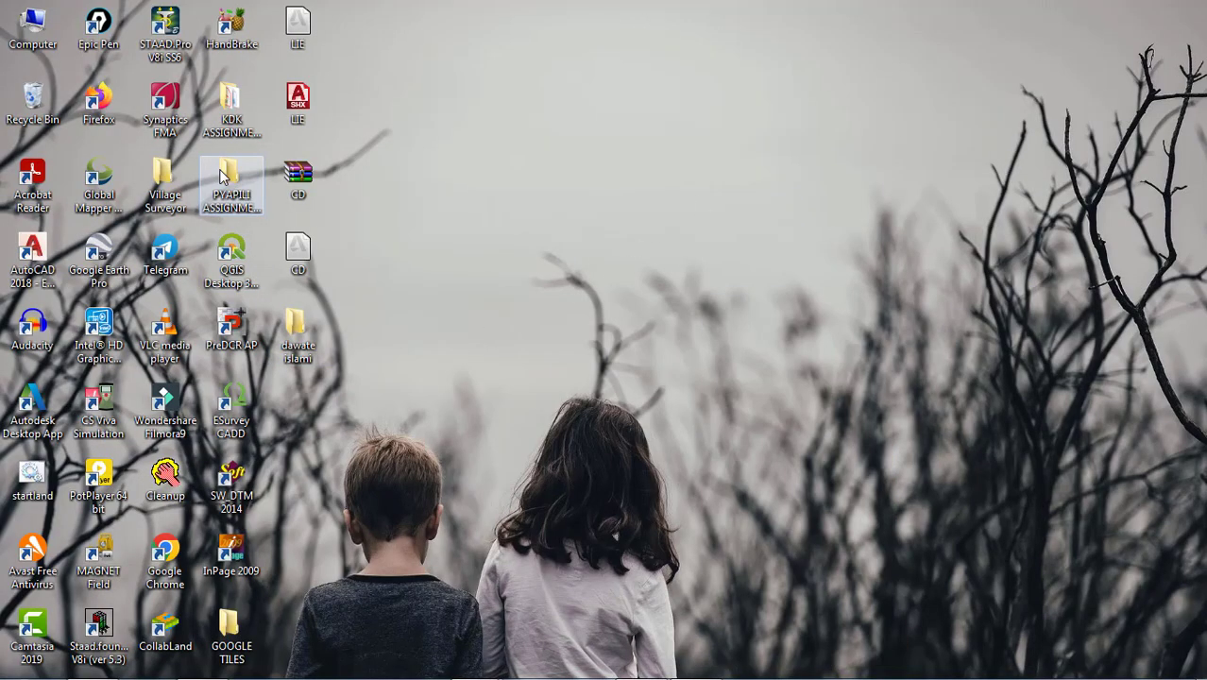
pyautogui.doubleClick(228, 650)
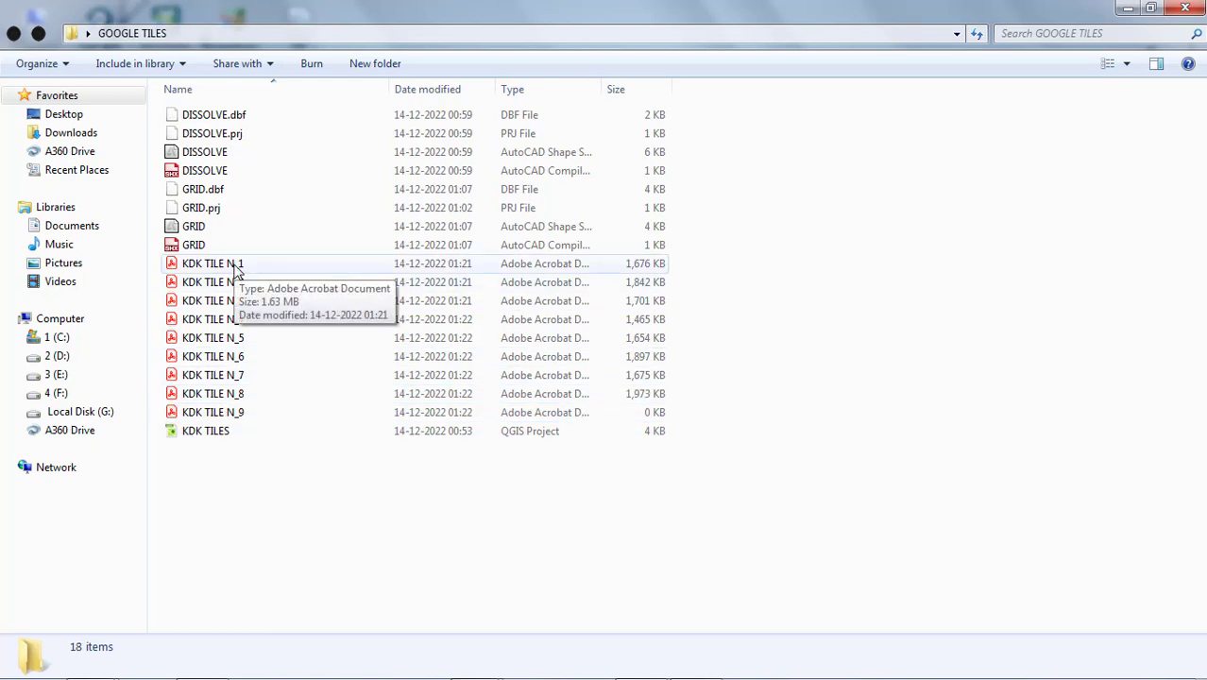
pyautogui.click(236, 269)
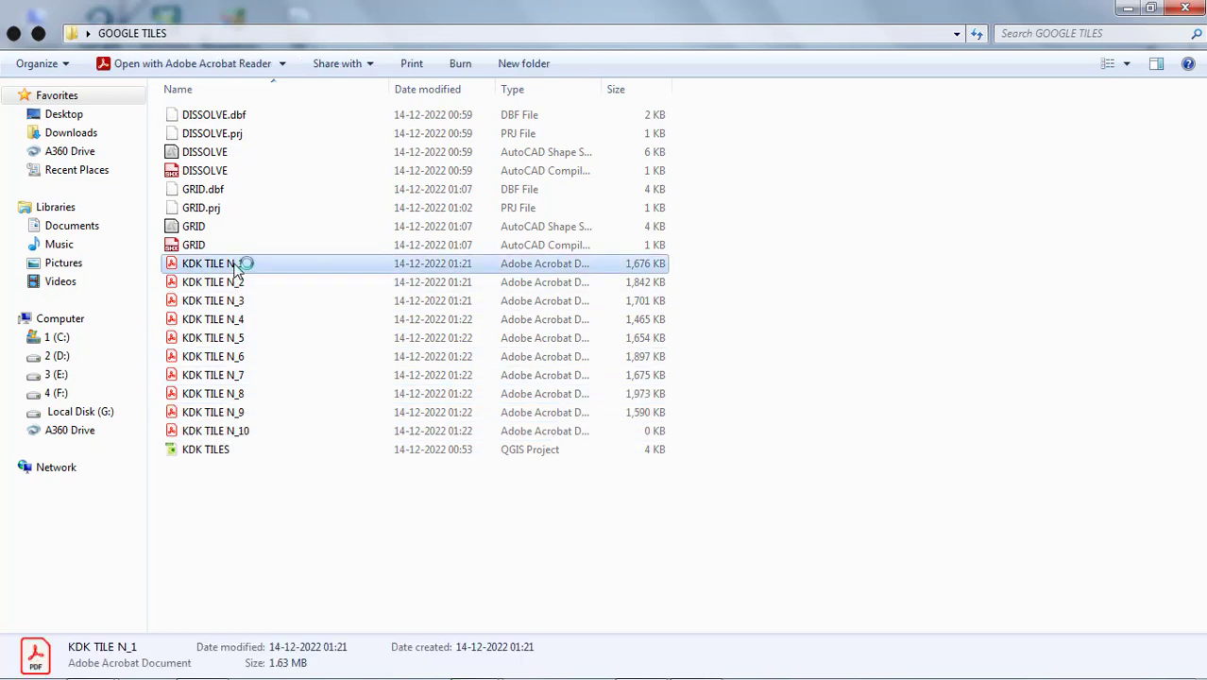